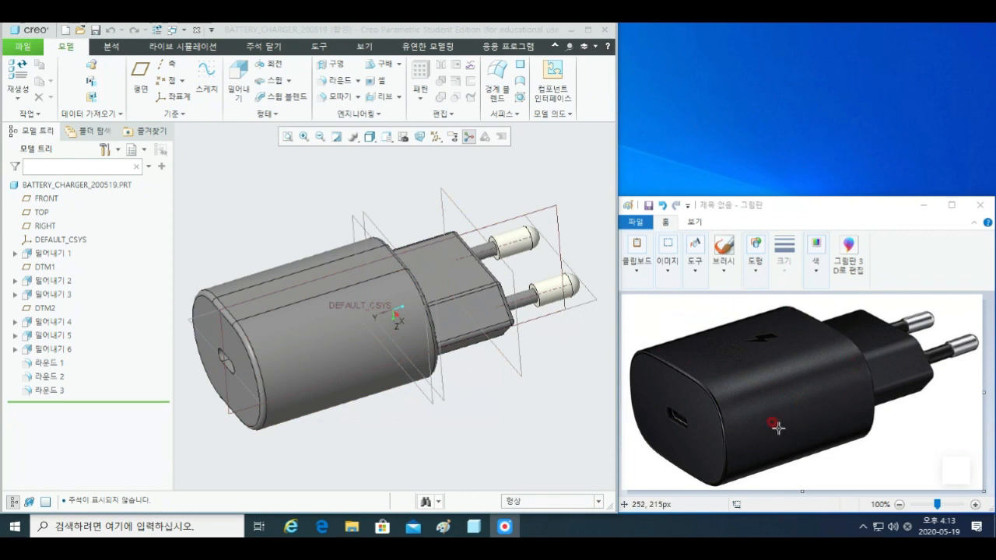
- Launch Creo Parametric 6.0.2.0 and continue into a new session without restoring the last one
{"action": "left_click", "coordinate": [246, 227]}
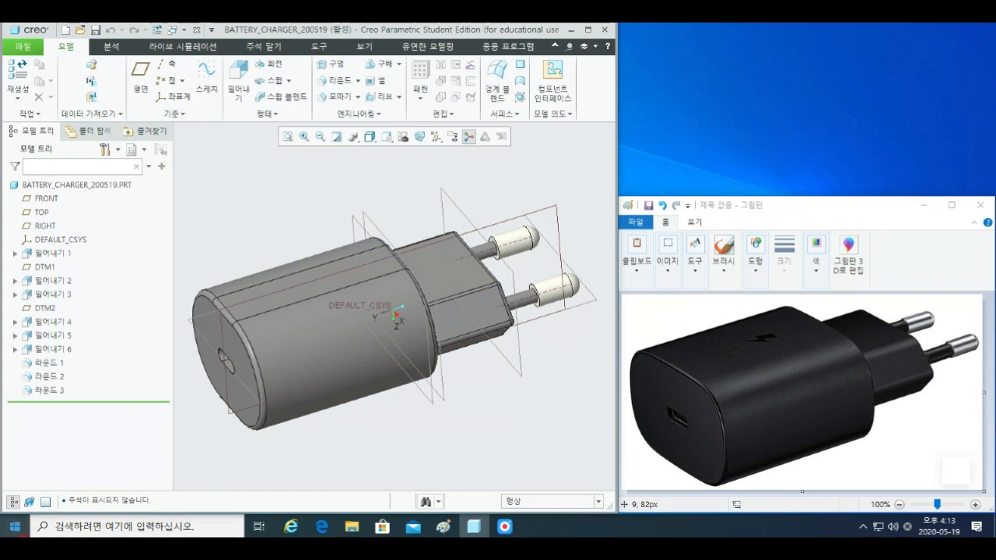
{"action": "left_click", "coordinate": [16, 529]}
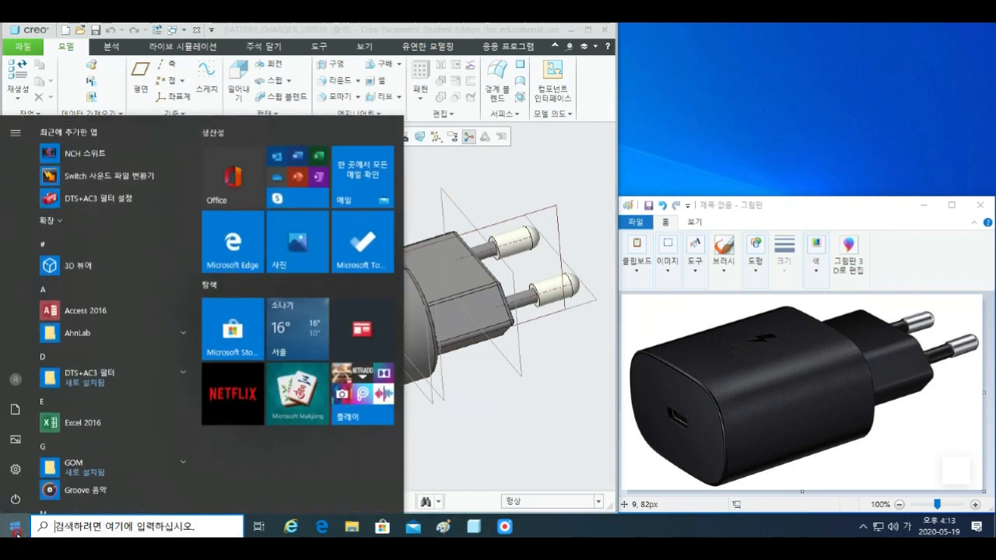
{"action": "left_click", "coordinate": [70, 222]}
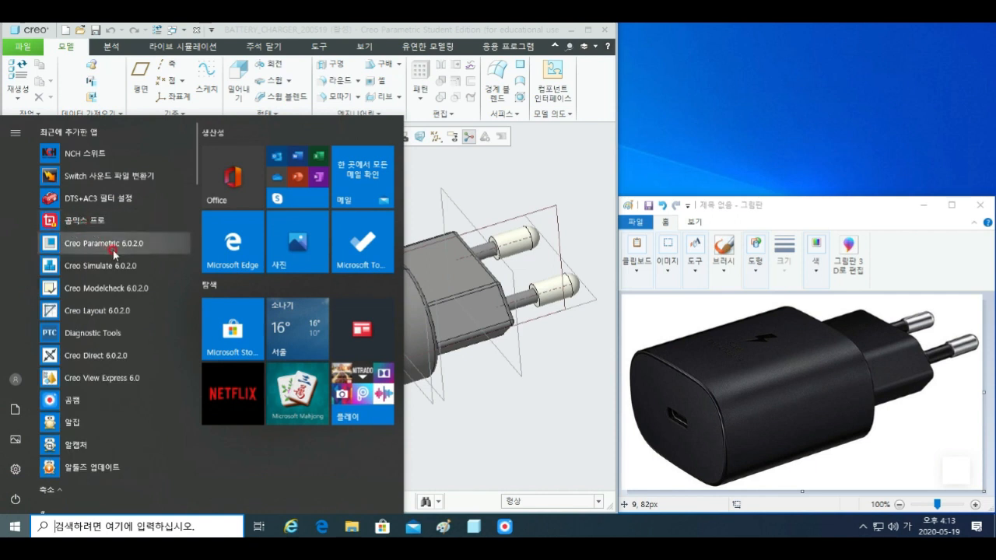
{"action": "left_click", "coordinate": [116, 244]}
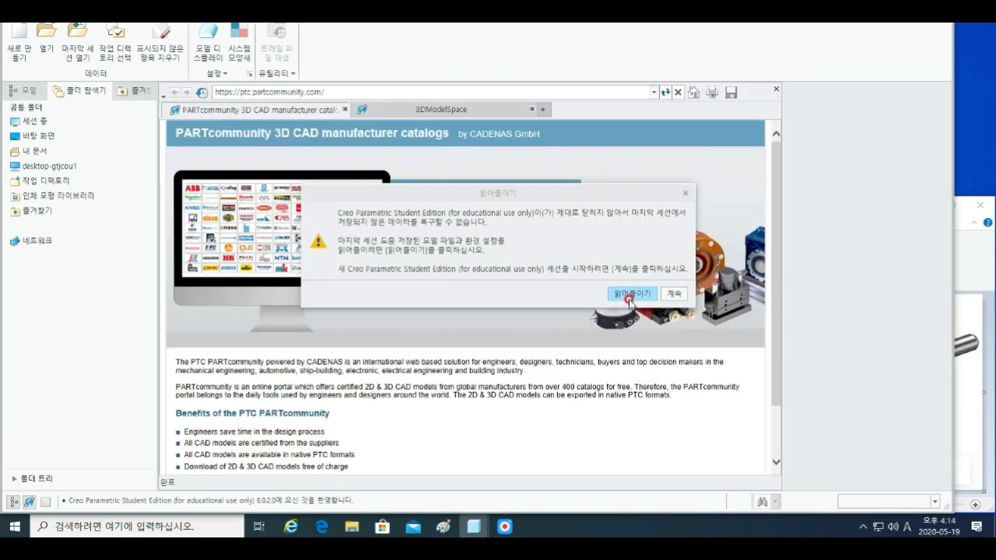
{"action": "left_click", "coordinate": [684, 293]}
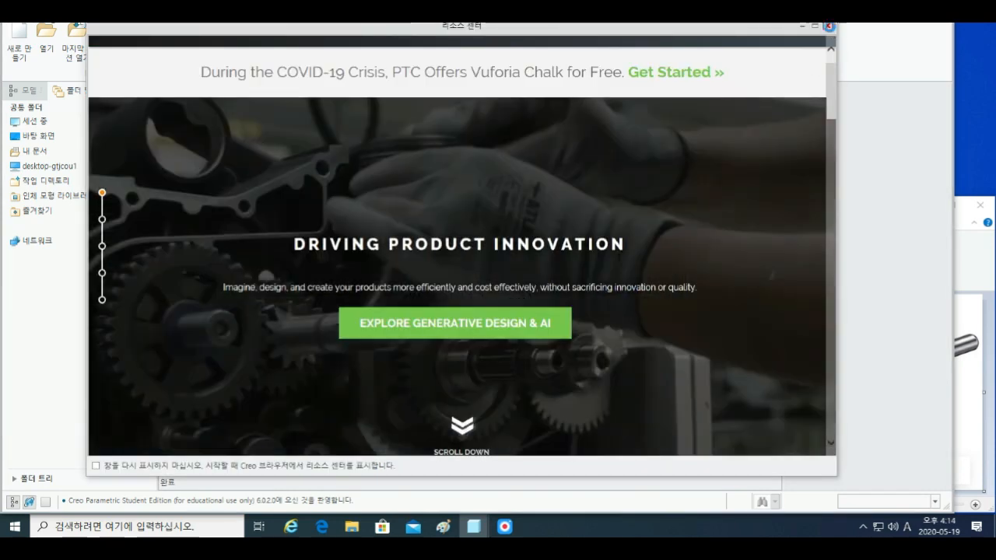
- Dismiss the resource center and embedded browser, and narrow the program window to fit beside the reference picture
{"action": "left_click", "coordinate": [465, 27]}
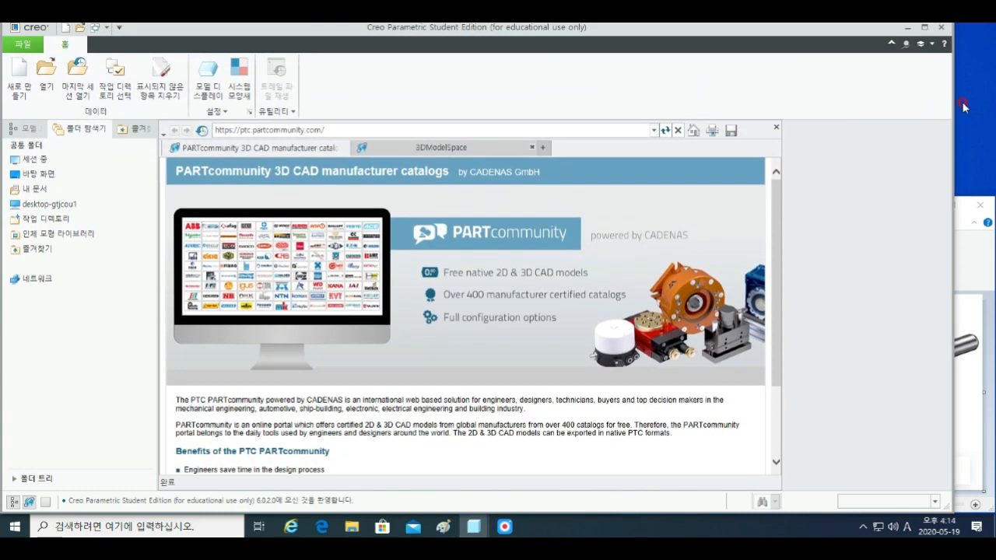
{"action": "mouse_move", "coordinate": [951, 105]}
{"action": "left_mouse_down"}
{"action": "mouse_move", "coordinate": [600, 129]}
{"action": "mouse_move", "coordinate": [615, 129]}
{"action": "left_mouse_up"}
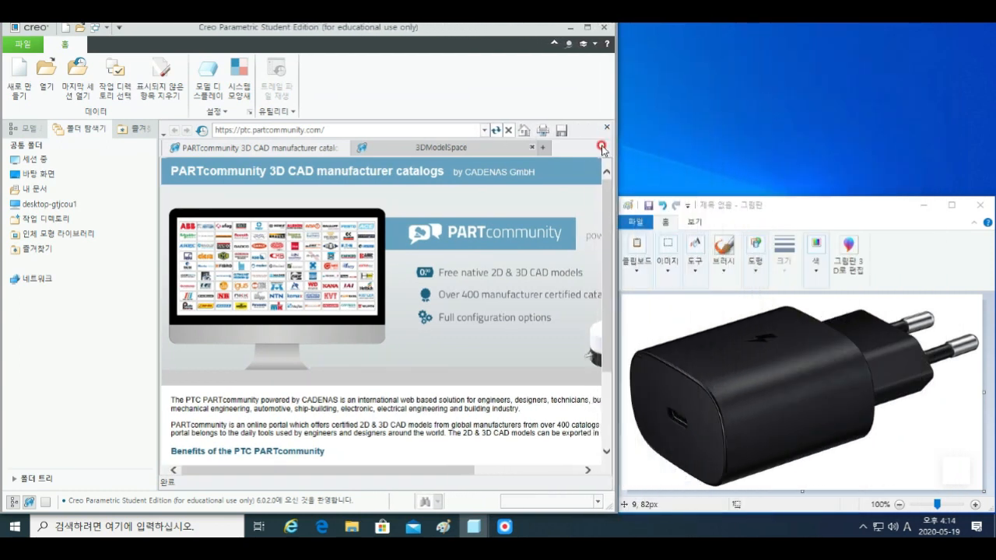
{"action": "left_click", "coordinate": [608, 126]}
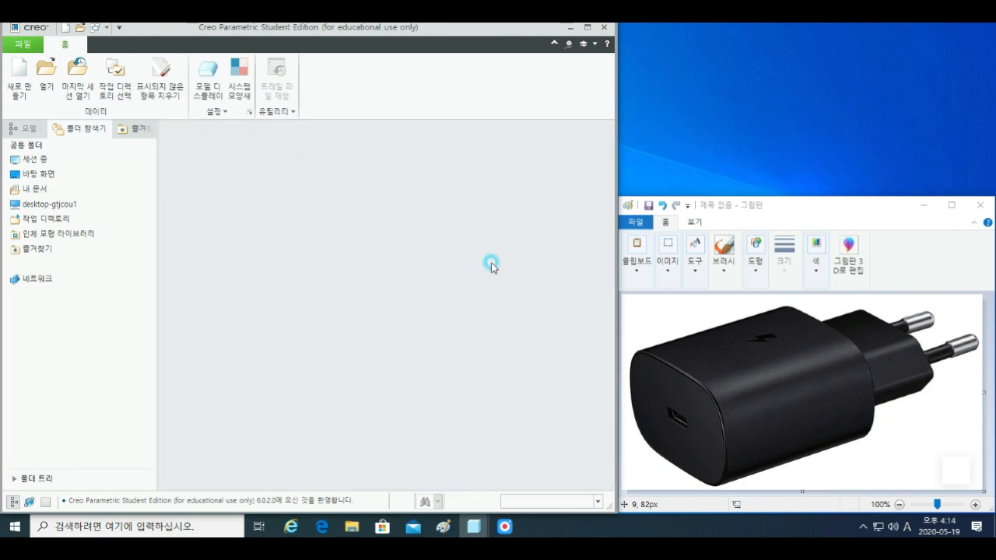
- Erase undisplayed objects from the session and create a new solid part named charge_200519 from the default template
{"action": "left_click", "coordinate": [160, 75]}
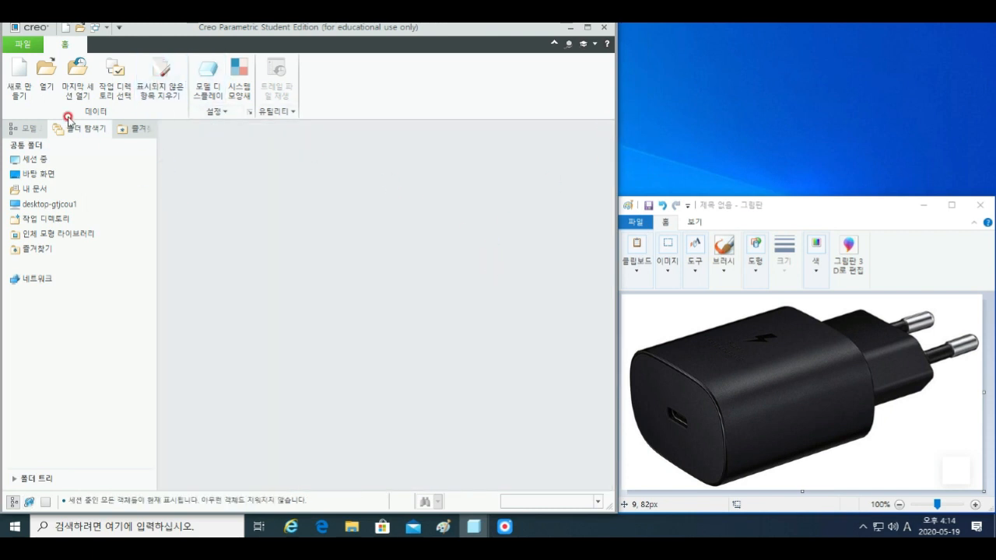
{"action": "left_click", "coordinate": [17, 70]}
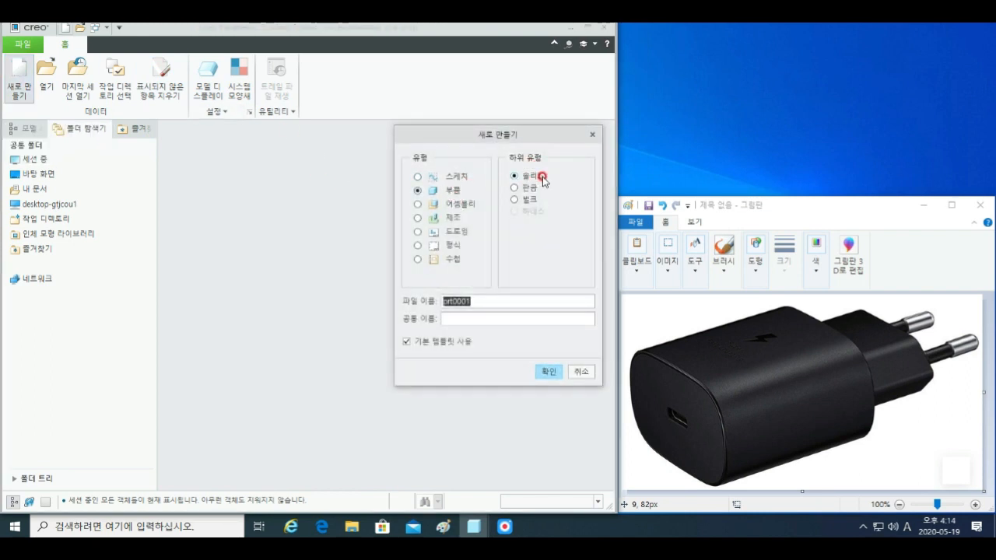
{"action": "left_click", "coordinate": [461, 301]}
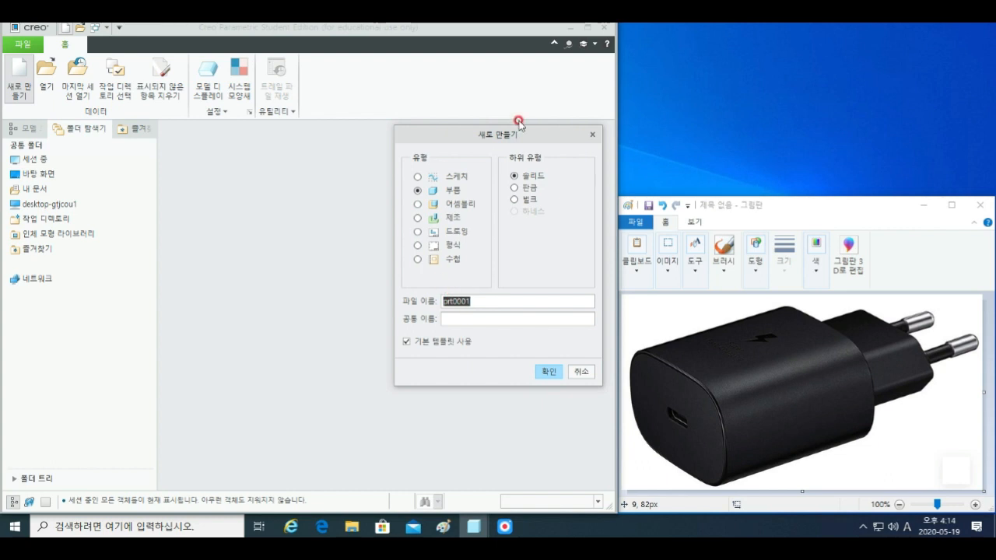
{"action": "left_click_drag", "start_coordinate": [514, 133], "coordinate": [433, 136]}
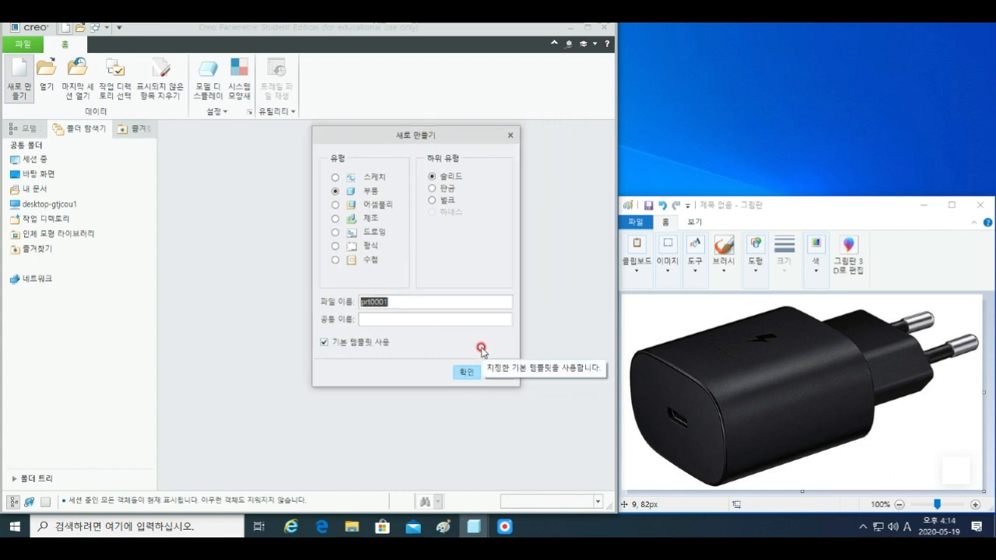
{"action": "type", "text": "charge_200519"}
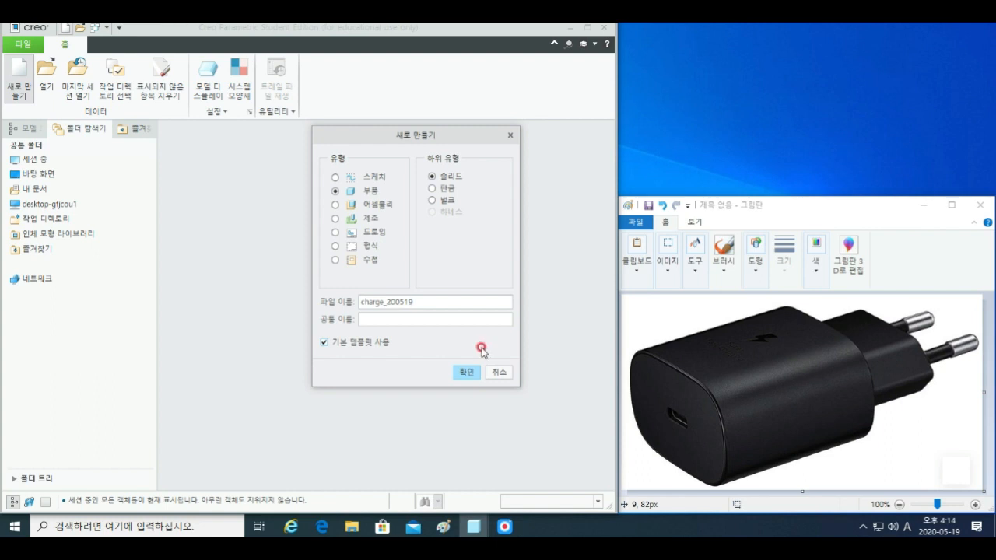
{"action": "left_click", "coordinate": [467, 373]}
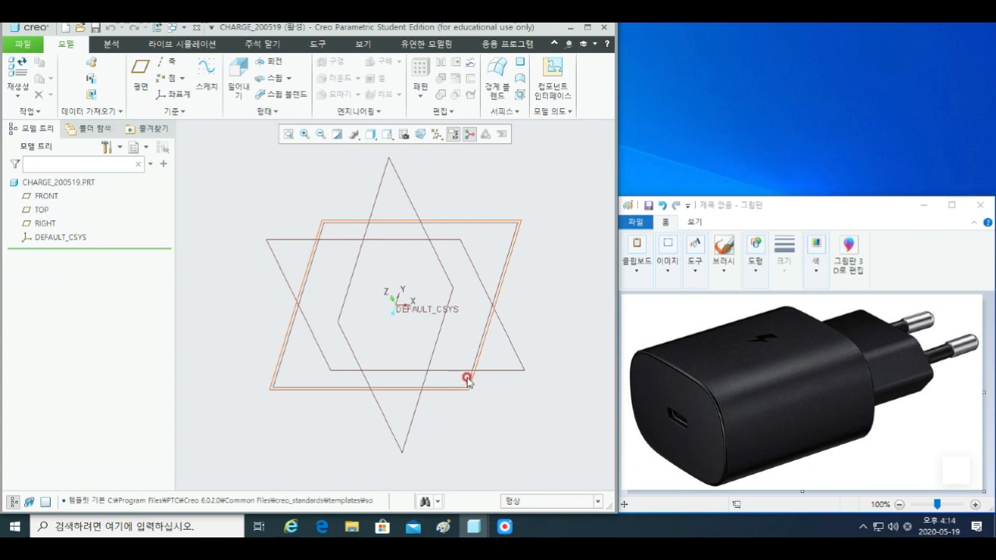
- Start an Extrude sketch on the FRONT plane and orient the view square to it
{"action": "left_click", "coordinate": [45, 196]}
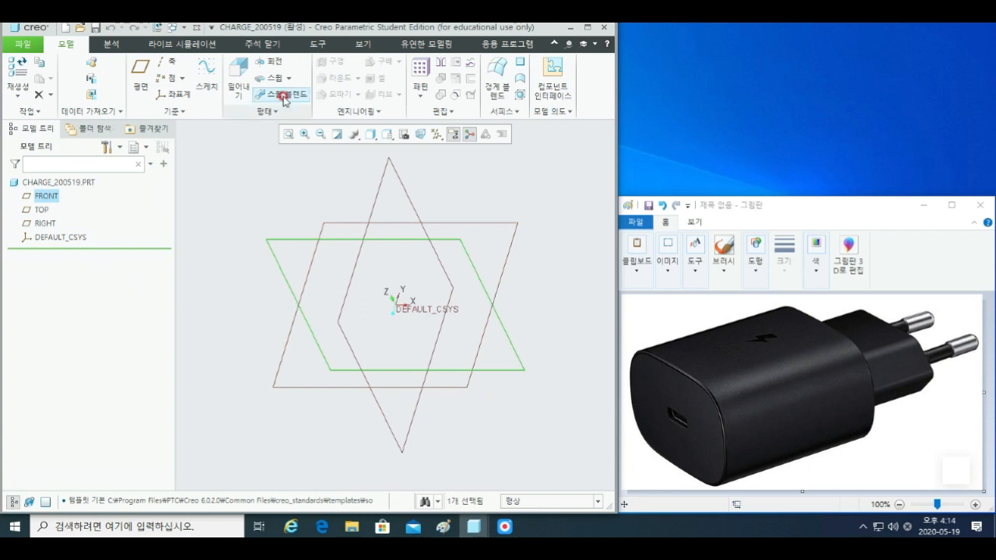
{"action": "left_click", "coordinate": [236, 74]}
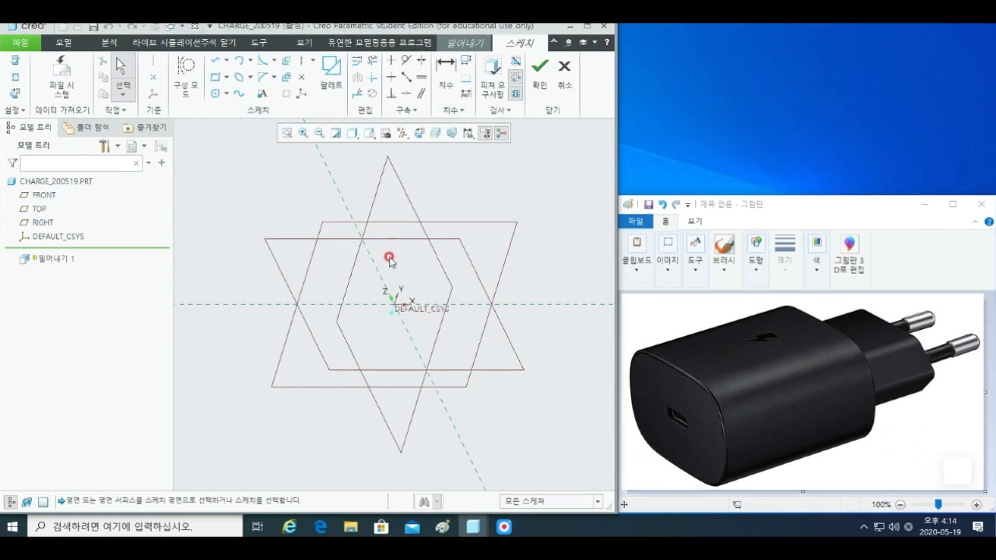
{"action": "left_click", "coordinate": [419, 133]}
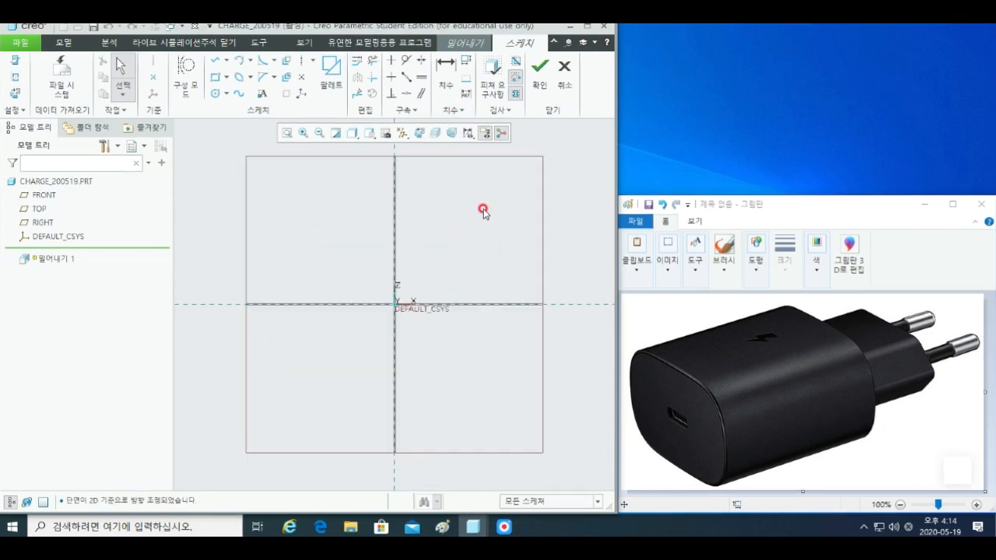
- Draw a vertical and a horizontal centerline through the sketch origin
{"action": "right_click", "coordinate": [483, 211]}
{"action": "left_click", "coordinate": [580, 235]}
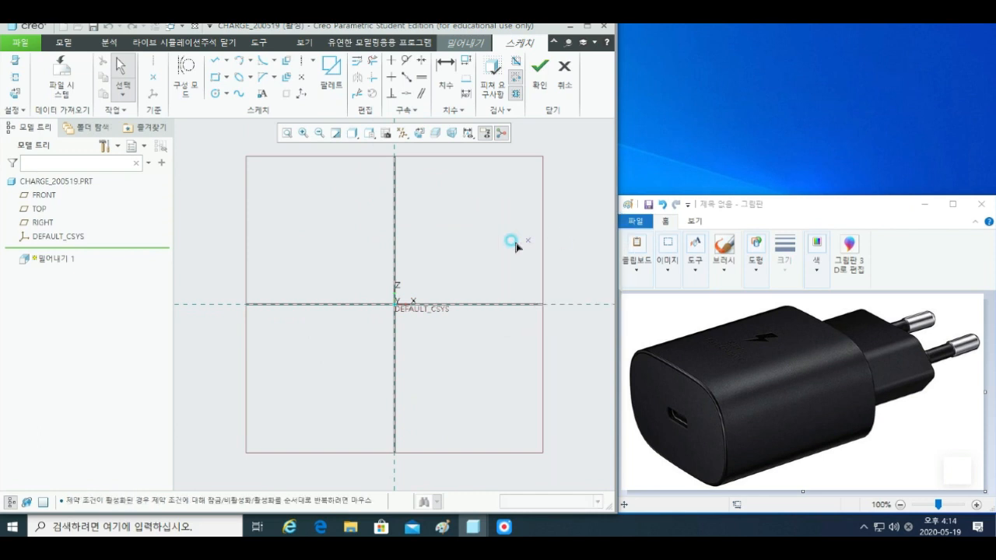
{"action": "left_click", "coordinate": [394, 255]}
{"action": "left_click", "coordinate": [395, 300]}
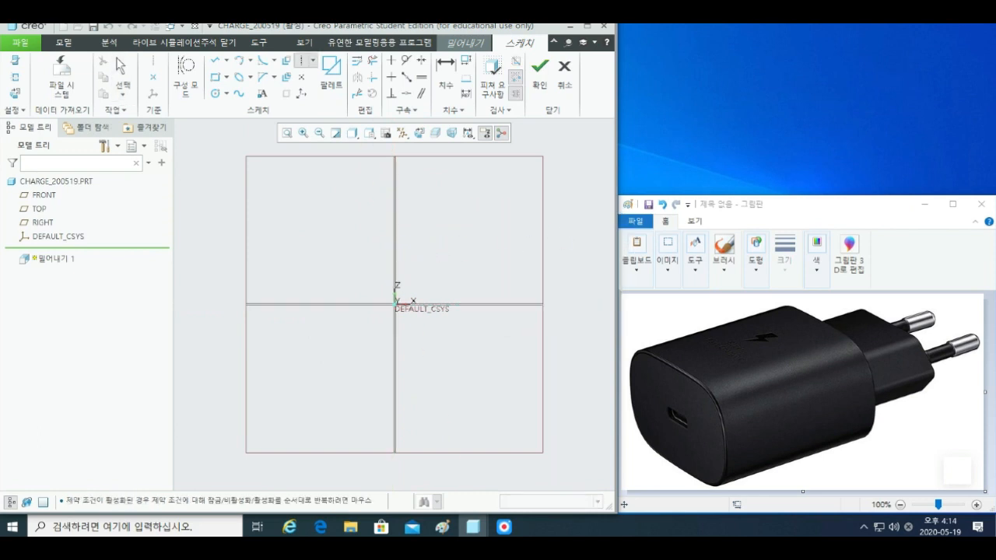
{"action": "left_click", "coordinate": [336, 305]}
{"action": "left_click", "coordinate": [388, 305]}
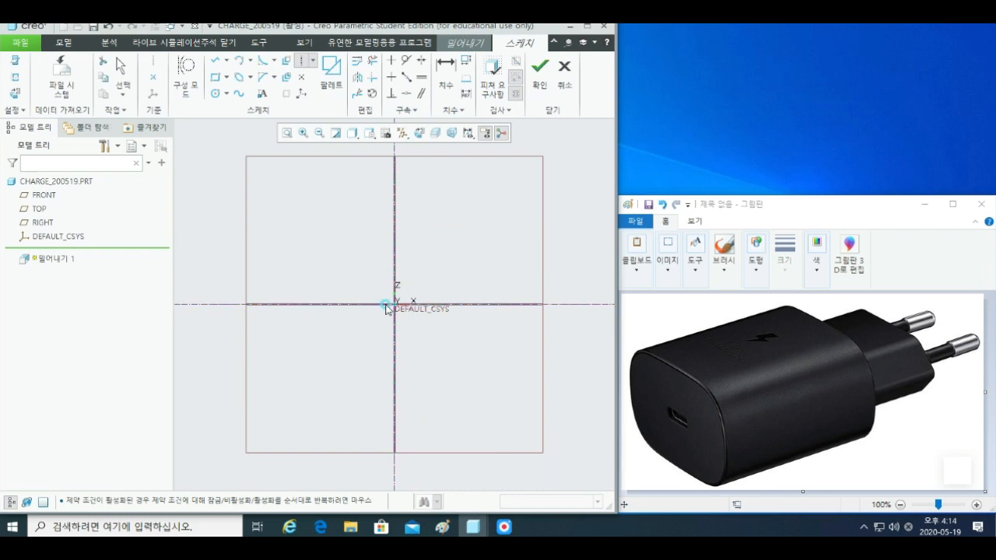
{"action": "middle_click", "coordinate": [471, 345]}
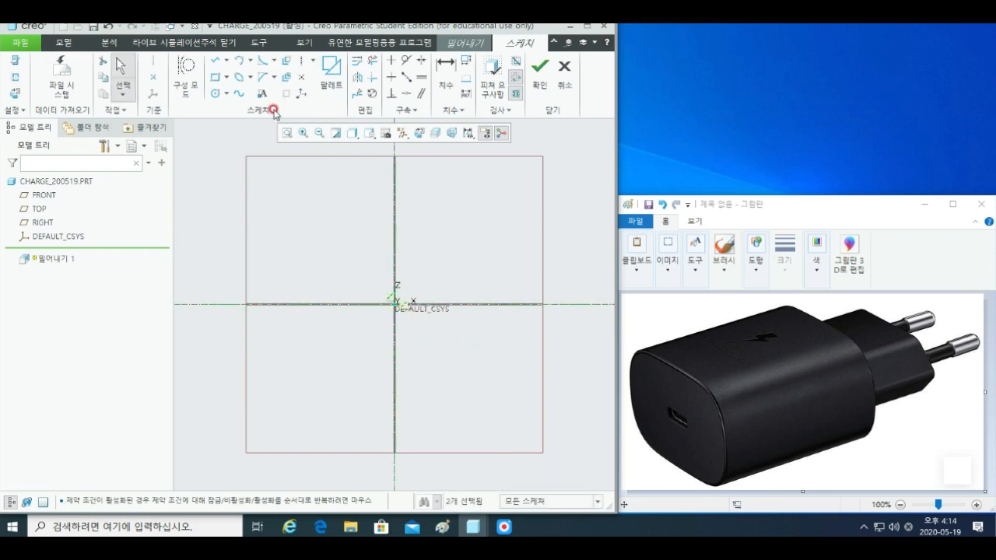
- Sketch a corner rectangle about 166 wide around the origin, symmetric about the vertical centerline, and delete it
{"action": "left_click", "coordinate": [227, 78]}
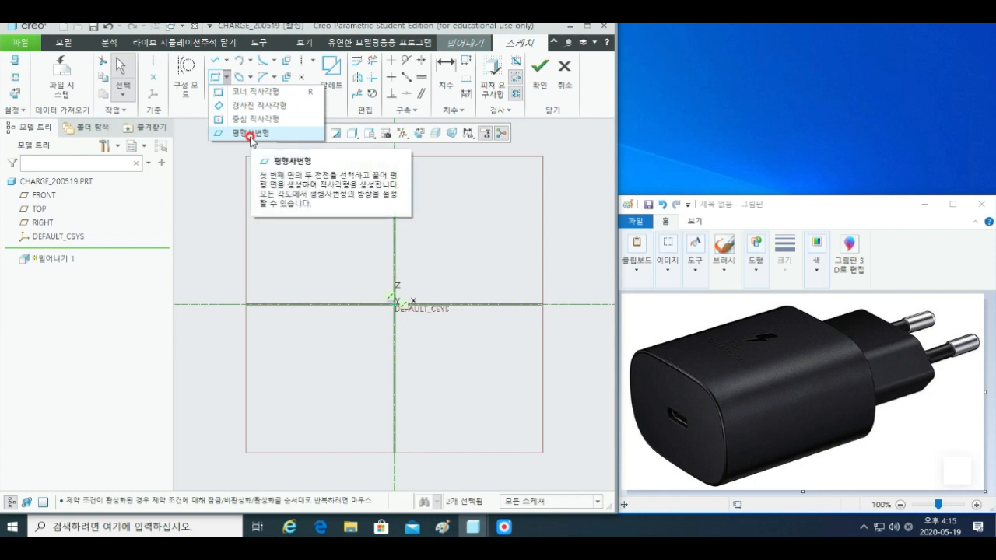
{"action": "left_click", "coordinate": [261, 91]}
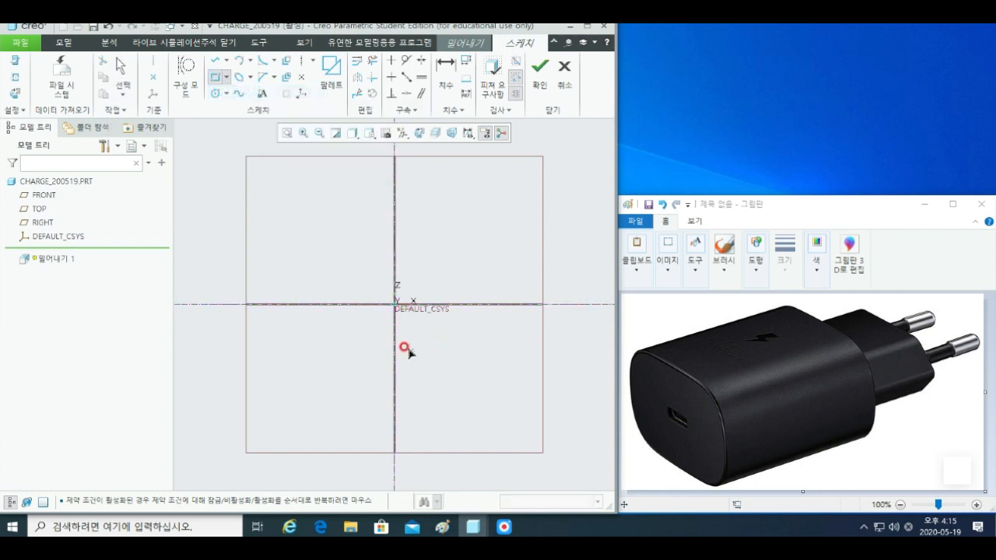
{"action": "left_click", "coordinate": [347, 277]}
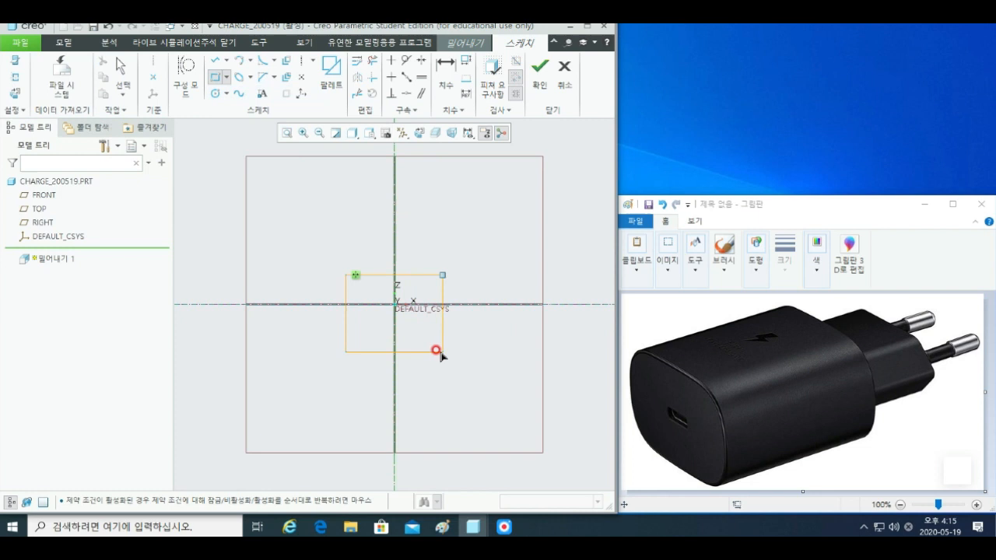
{"action": "left_click", "coordinate": [435, 344]}
{"action": "middle_click", "coordinate": [439, 348]}
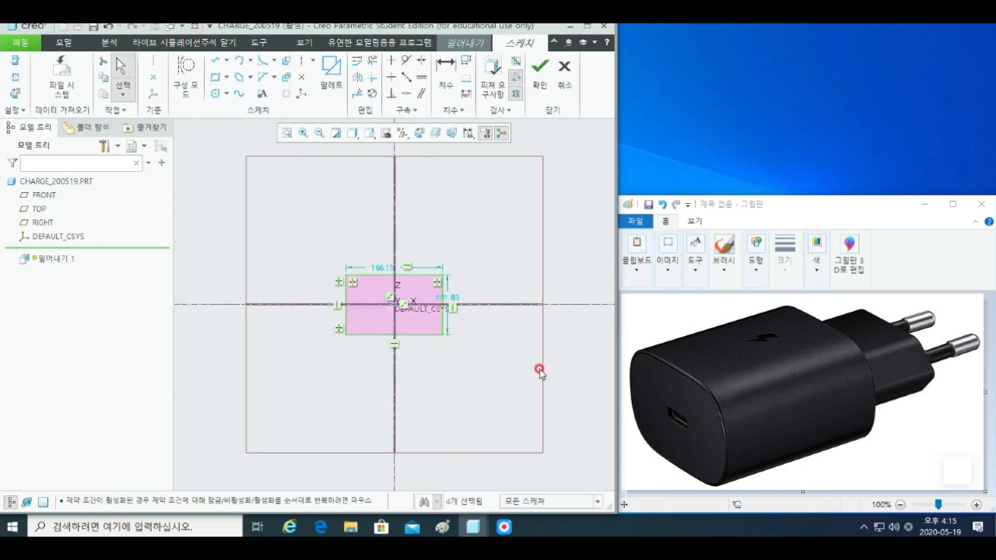
{"action": "key", "text": "Delete"}
- Sketch a slightly tilted slanted rectangle over the origin and delete it
{"action": "left_click", "coordinate": [226, 77]}
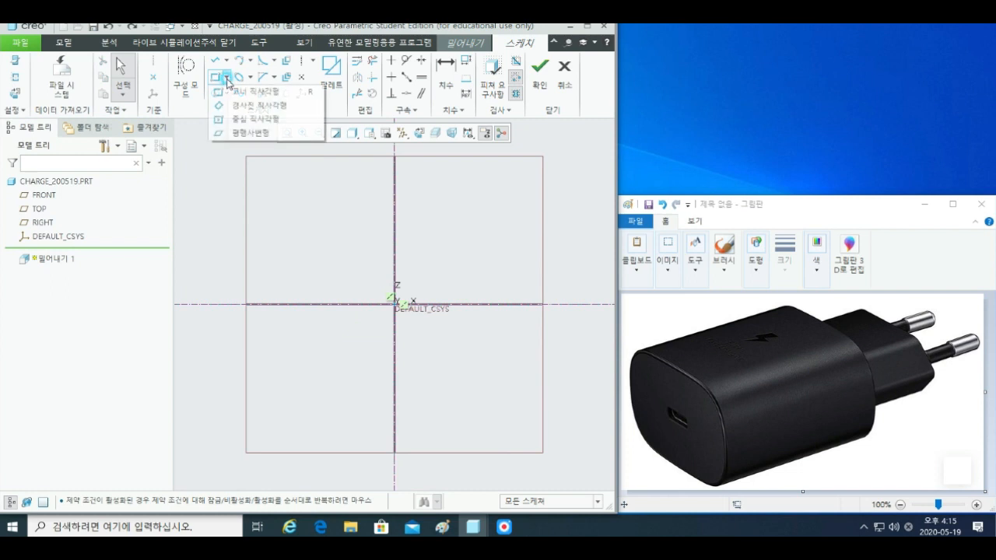
{"action": "left_click", "coordinate": [231, 105]}
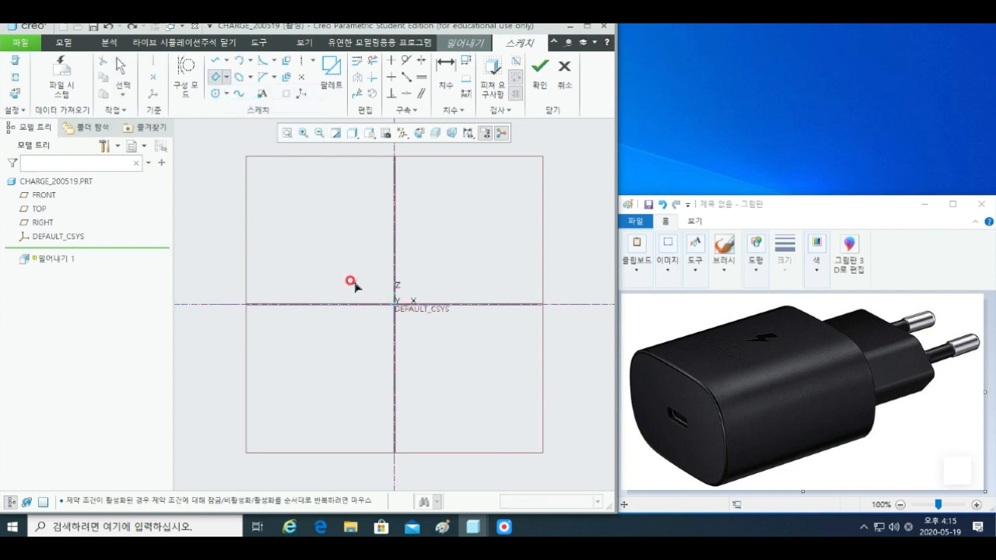
{"action": "left_click", "coordinate": [352, 270]}
{"action": "left_click", "coordinate": [476, 277]}
{"action": "left_click", "coordinate": [476, 381]}
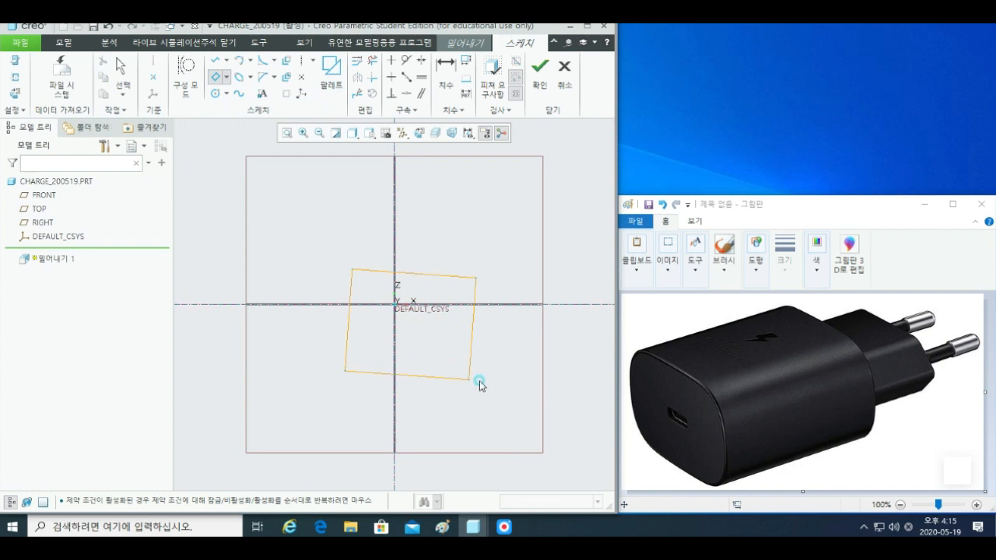
{"action": "middle_click", "coordinate": [547, 397]}
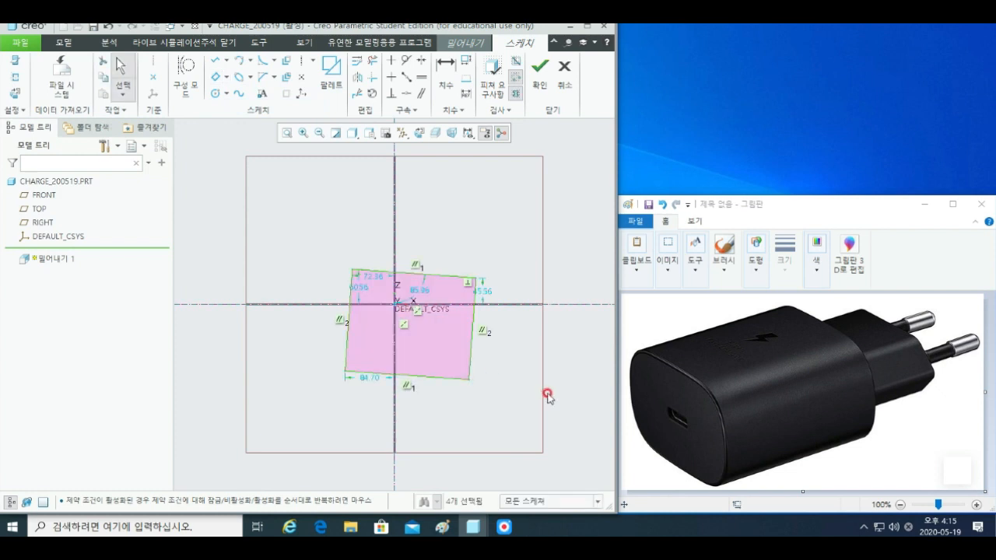
{"action": "key", "text": "Delete"}
- Sketch a center rectangle about 196 by 207 centred on the origin and delete it
{"action": "left_click", "coordinate": [227, 77]}
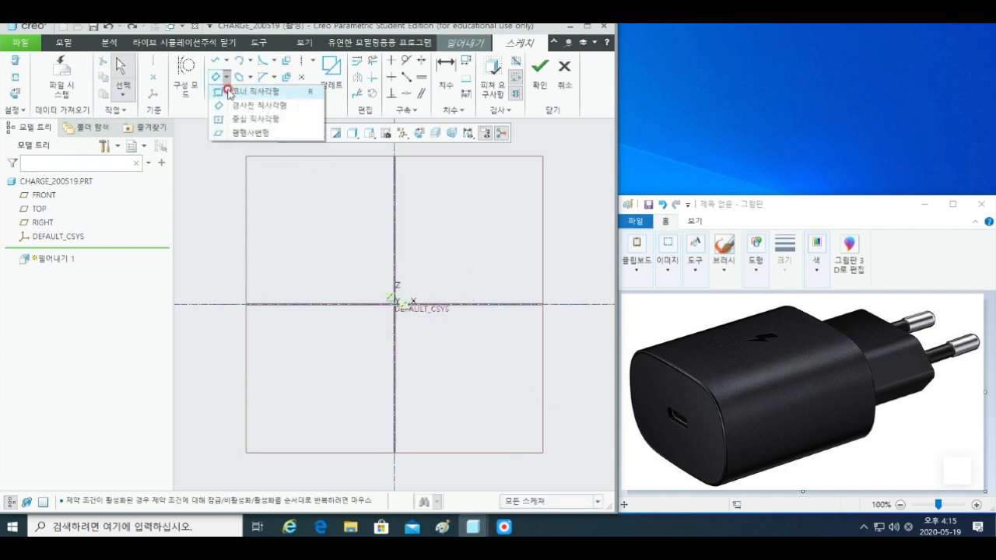
{"action": "left_click", "coordinate": [233, 120]}
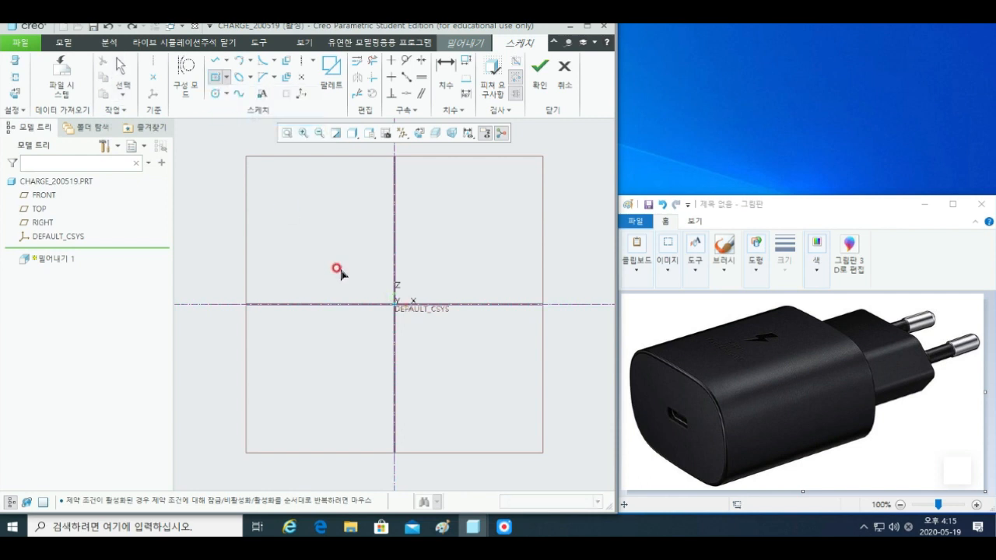
{"action": "left_click", "coordinate": [397, 310]}
{"action": "left_click", "coordinate": [451, 365]}
{"action": "middle_click", "coordinate": [510, 379]}
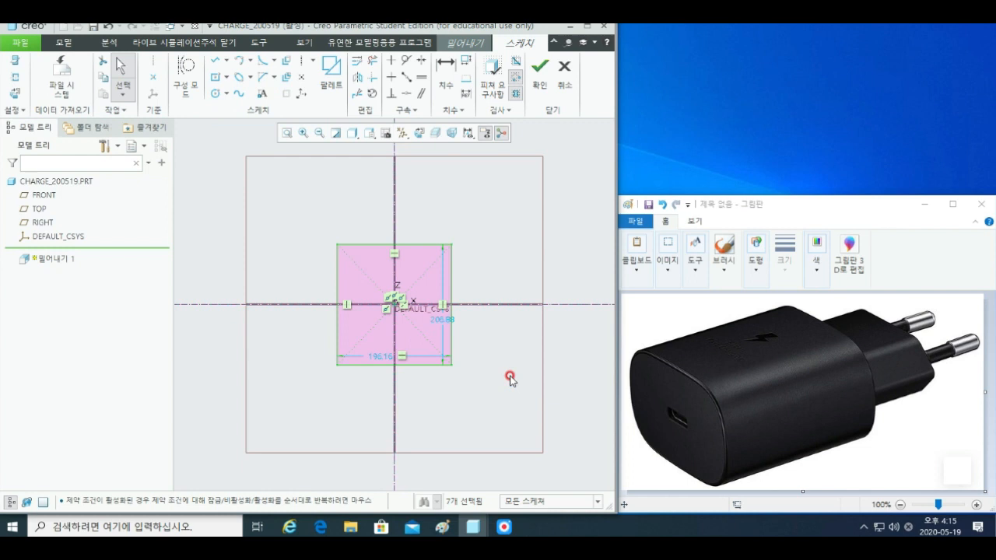
{"action": "key", "text": "Delete"}
- Try to sketch a parallelogram around the origin
{"action": "left_click", "coordinate": [225, 78]}
{"action": "left_click", "coordinate": [232, 133]}
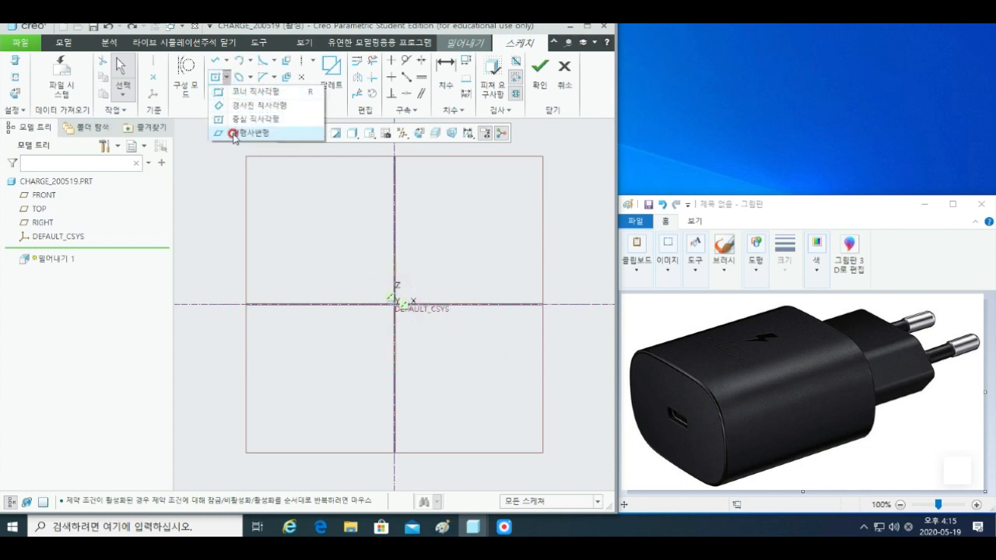
{"action": "left_click", "coordinate": [326, 274]}
{"action": "left_click", "coordinate": [341, 270]}
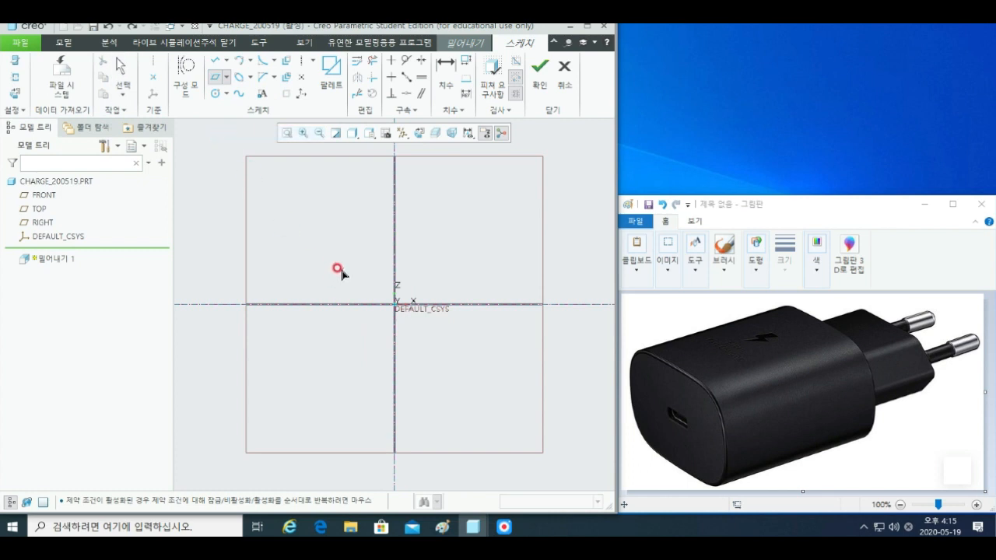
{"action": "middle_click", "coordinate": [447, 268]}
{"action": "left_click", "coordinate": [430, 365]}
{"action": "left_click", "coordinate": [351, 369]}
{"action": "left_click", "coordinate": [222, 77]}
{"action": "left_click", "coordinate": [227, 79]}
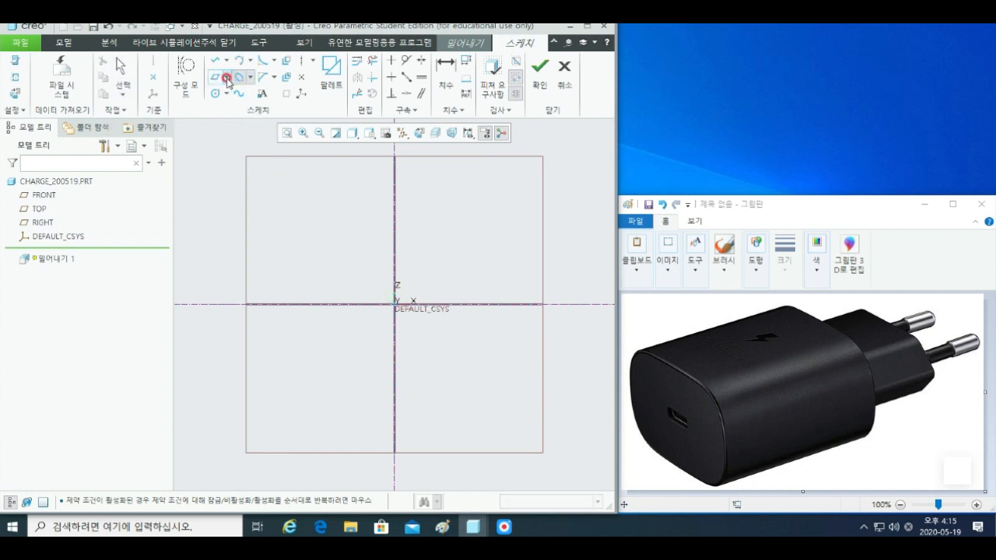
- Sketch a nearly square parallelogram about 190 by 190 around the origin and delete it
{"action": "left_click", "coordinate": [238, 131]}
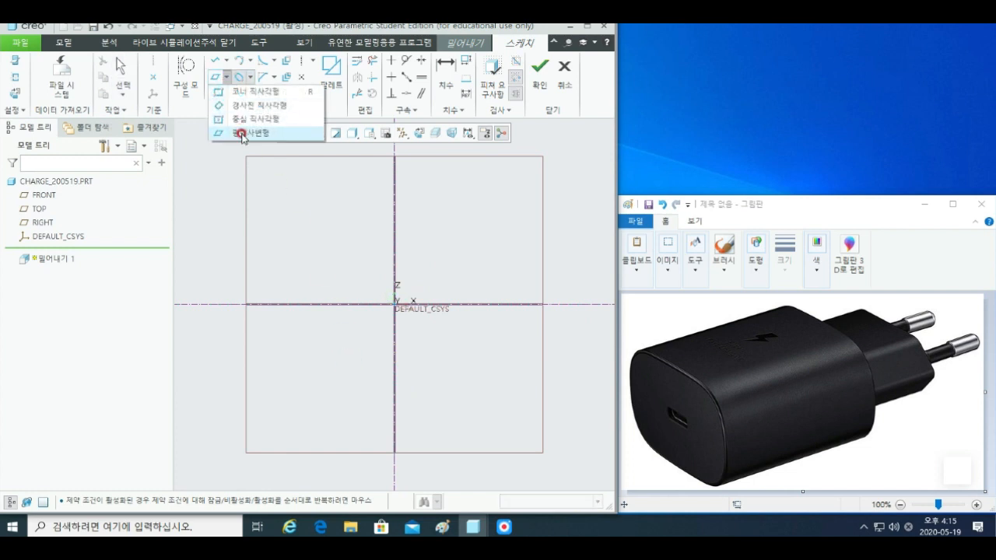
{"action": "left_click", "coordinate": [346, 266]}
{"action": "left_click", "coordinate": [349, 262]}
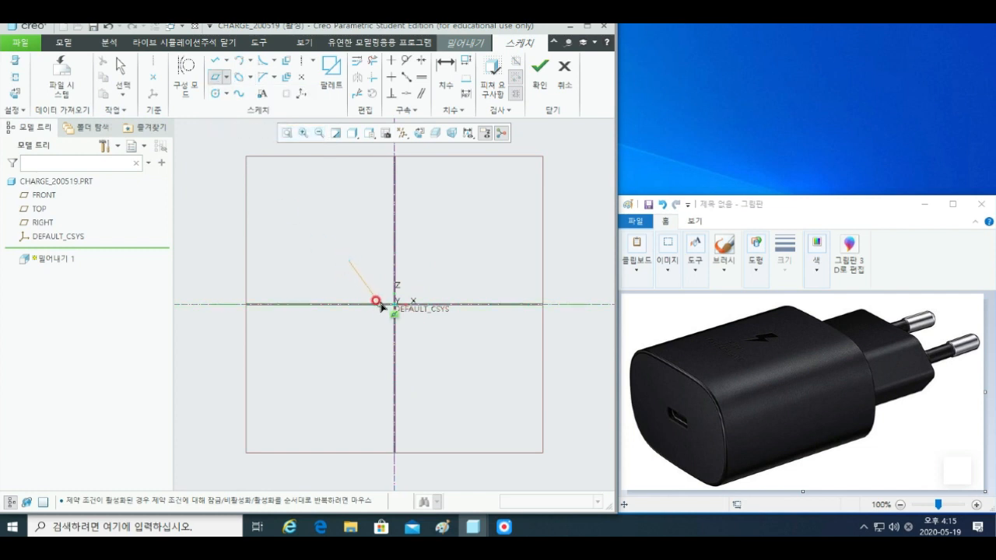
{"action": "left_click", "coordinate": [456, 262]}
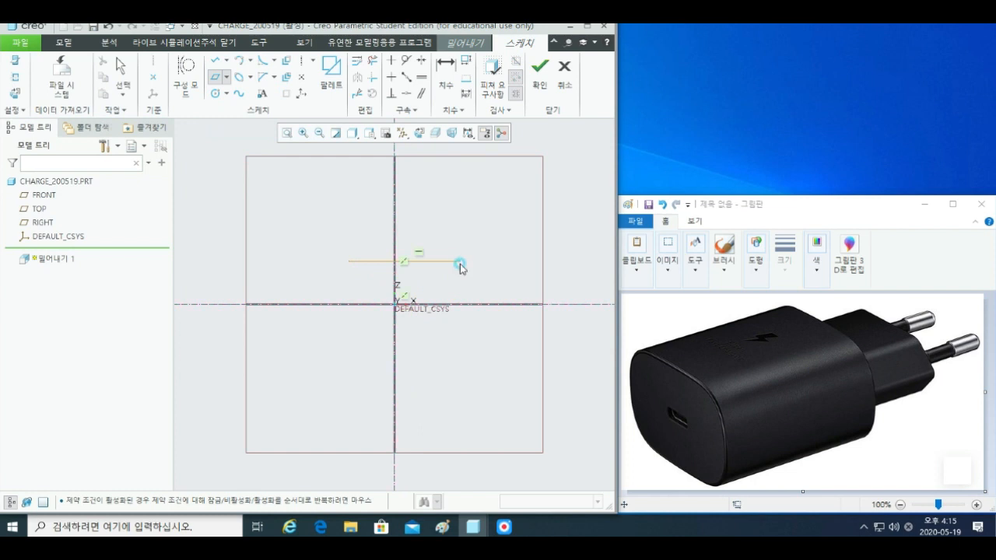
{"action": "left_click", "coordinate": [456, 377]}
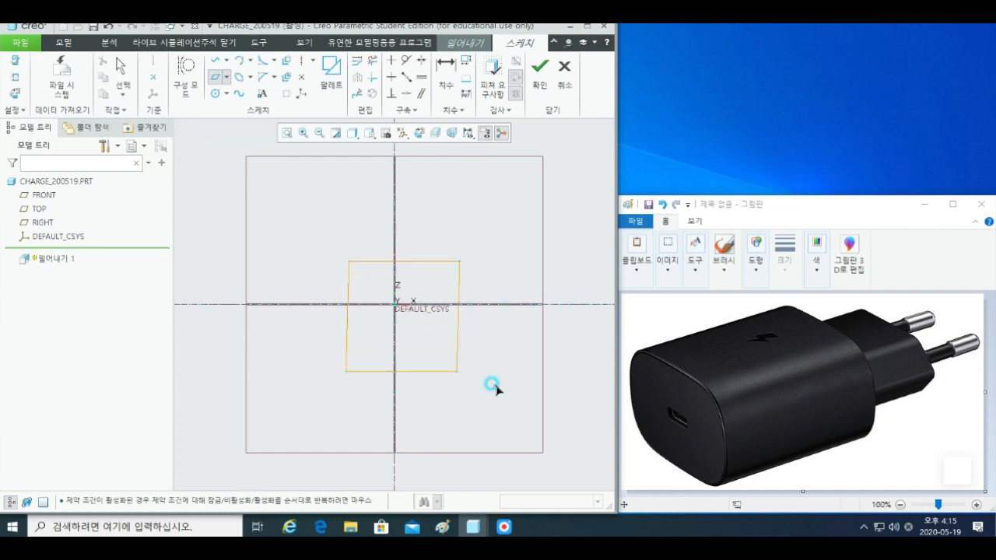
{"action": "middle_click", "coordinate": [525, 394]}
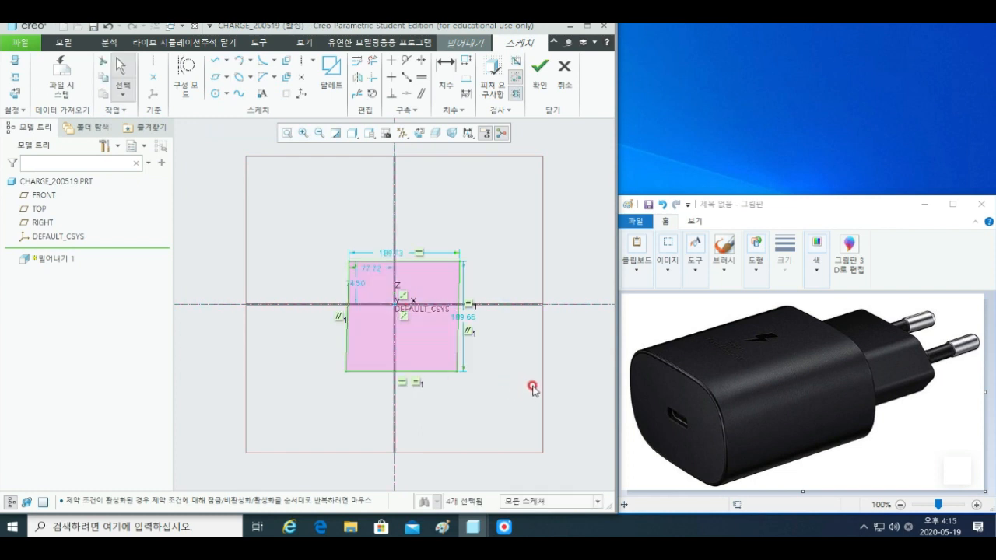
{"action": "key", "text": "Delete"}
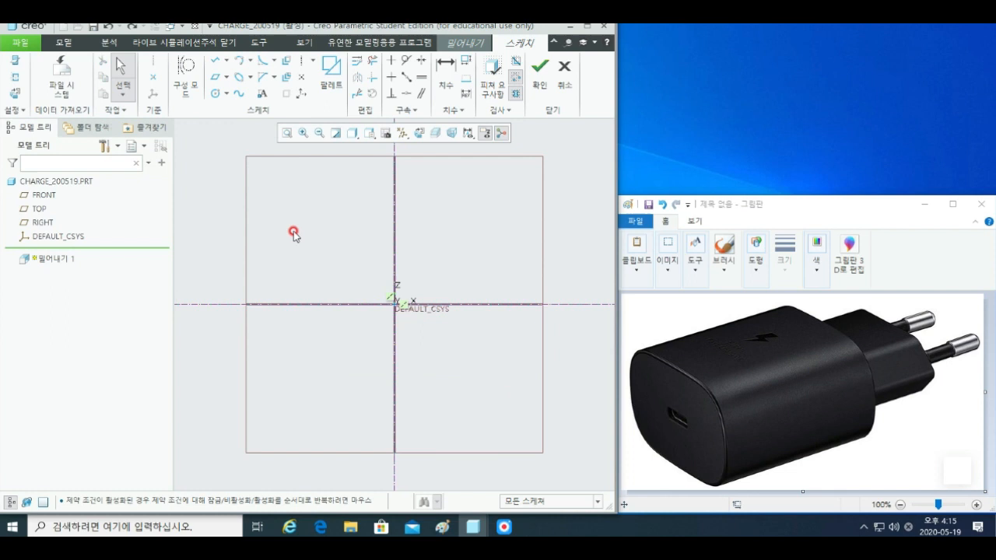
- Sketch a corner rectangle about 158 by 119 around the origin, symmetric about both centerlines
{"action": "left_click", "coordinate": [225, 79]}
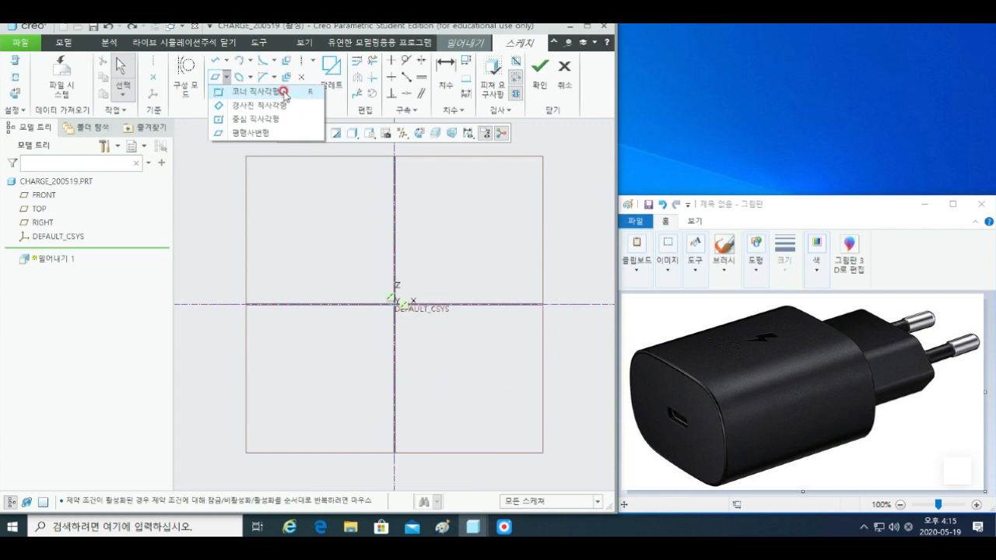
{"action": "left_click", "coordinate": [257, 92]}
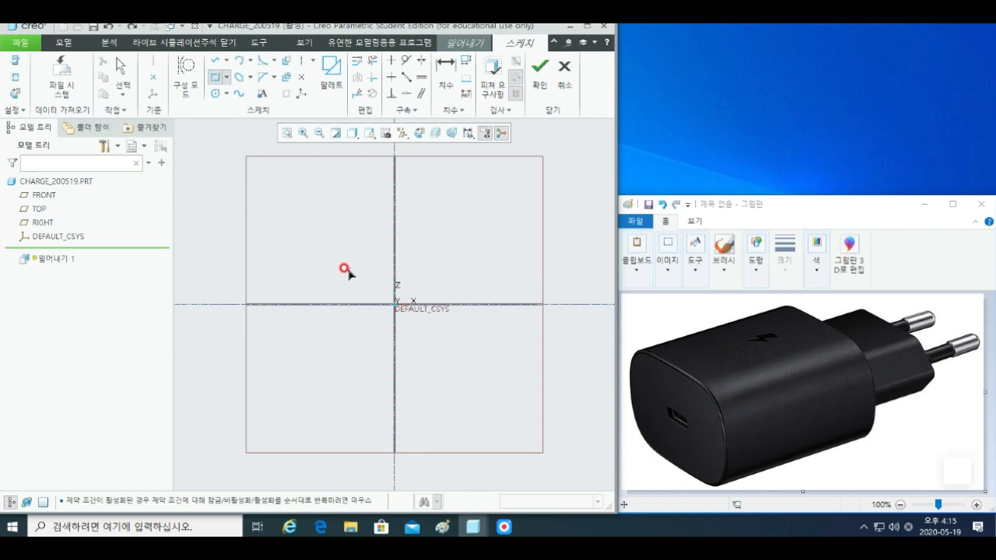
{"action": "left_click_drag", "start_coordinate": [348, 272], "coordinate": [428, 346]}
{"action": "middle_click", "coordinate": [496, 363]}
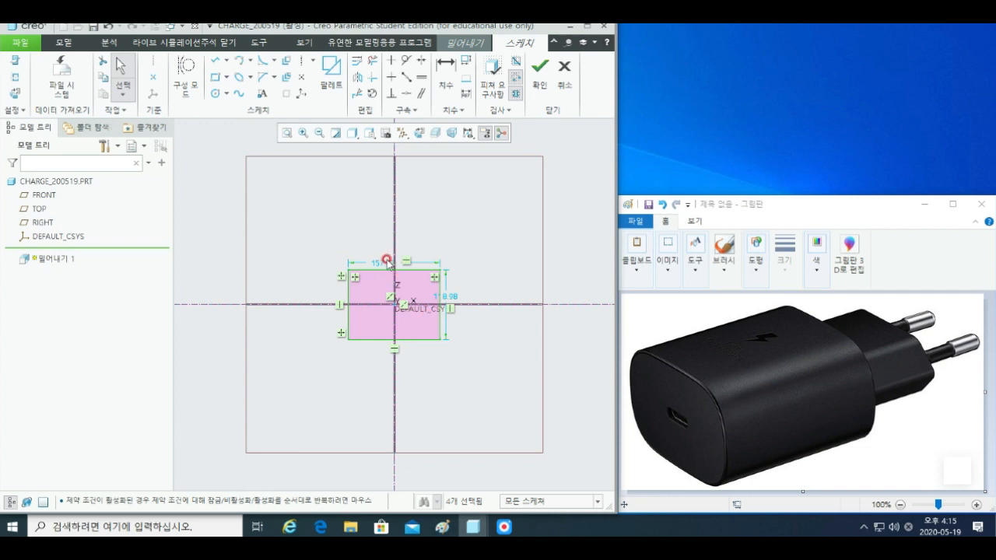
- Set the rectangle's width to 20 and its height to 50
{"action": "double_click", "coordinate": [387, 264]}
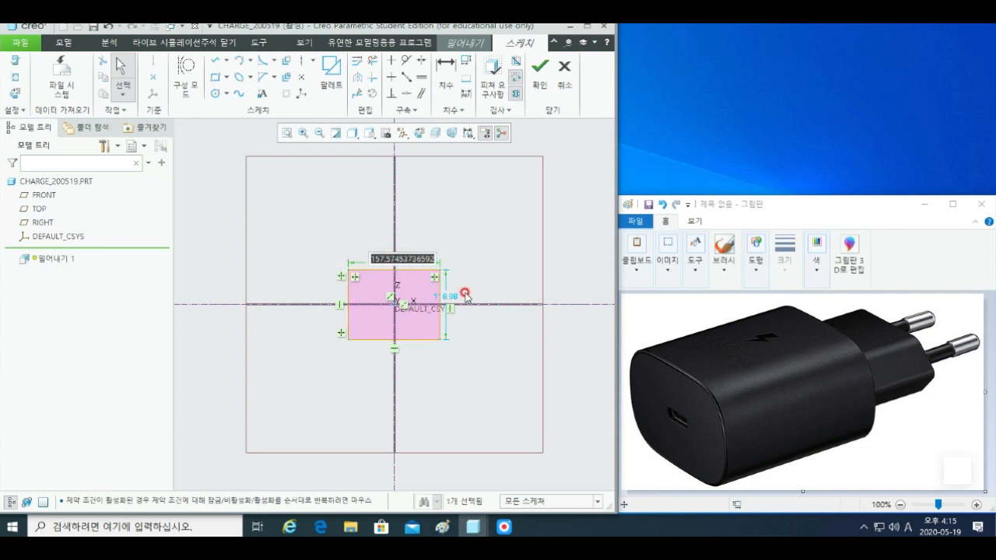
{"action": "type", "text": "22"}
{"action": "key", "text": "Return"}
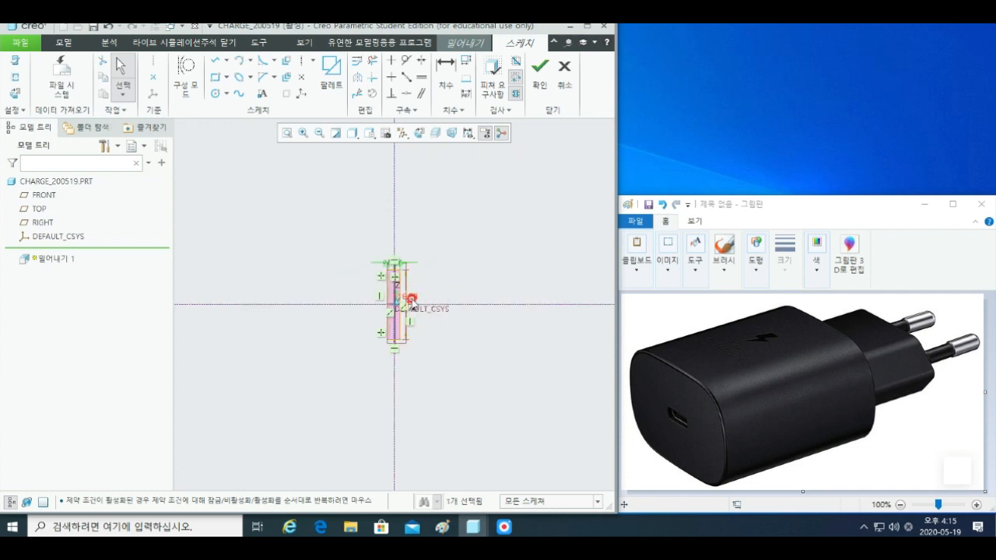
{"action": "double_click", "coordinate": [411, 300]}
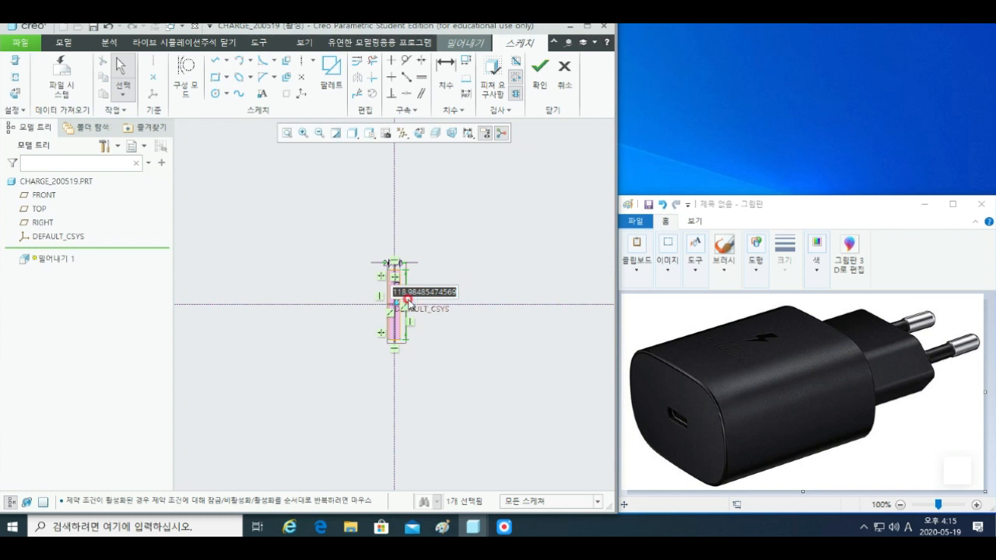
{"action": "type", "text": "50"}
{"action": "key", "text": "Return"}
{"action": "scroll", "coordinate": [404, 302], "scroll_direction": "down", "scroll_amount": 6}
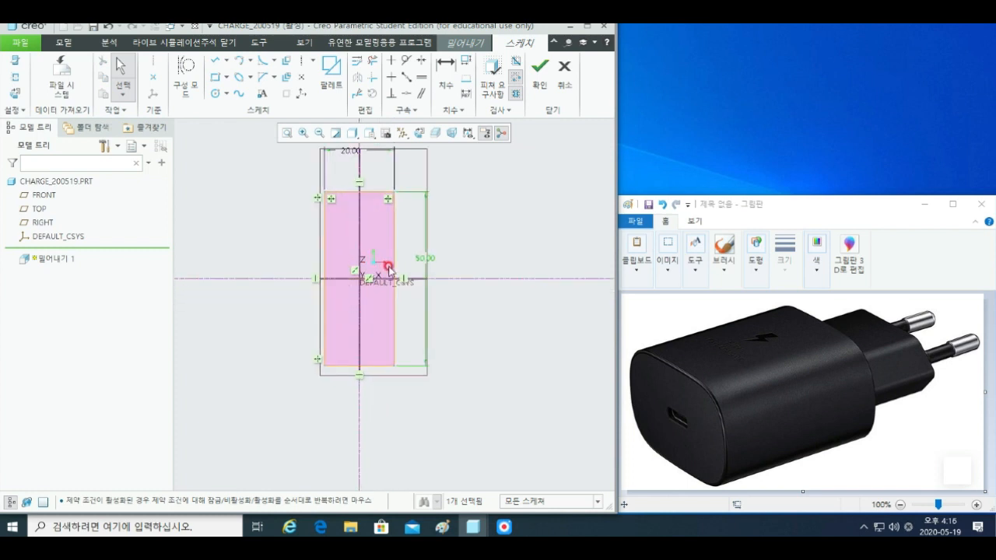
{"action": "middle_click_drag", "start_coordinate": [407, 269], "coordinate": [439, 274], "text": "shift"}
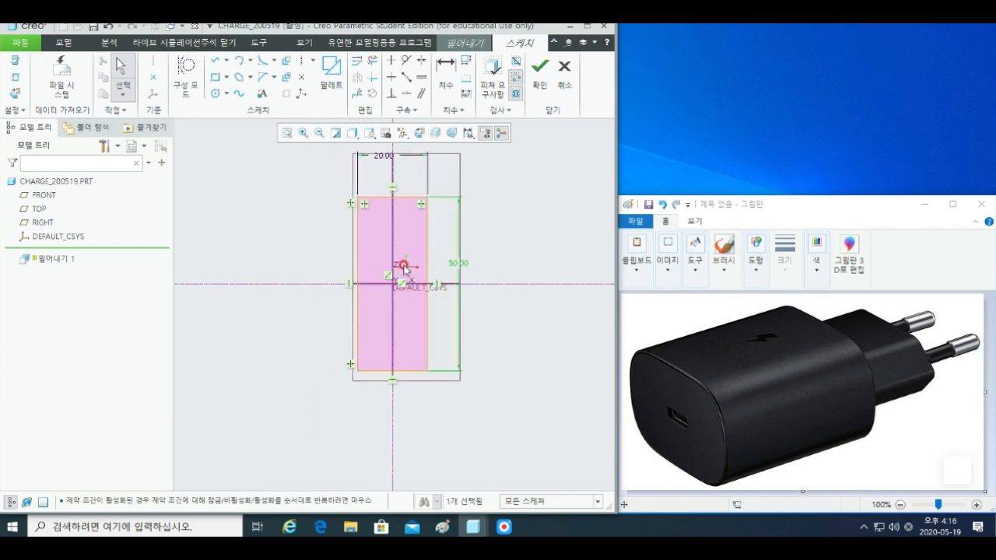
- Sketch a 3-point/tangent-end arc bulging outward between the two left corners of the rectangle
{"action": "left_click", "coordinate": [250, 67]}
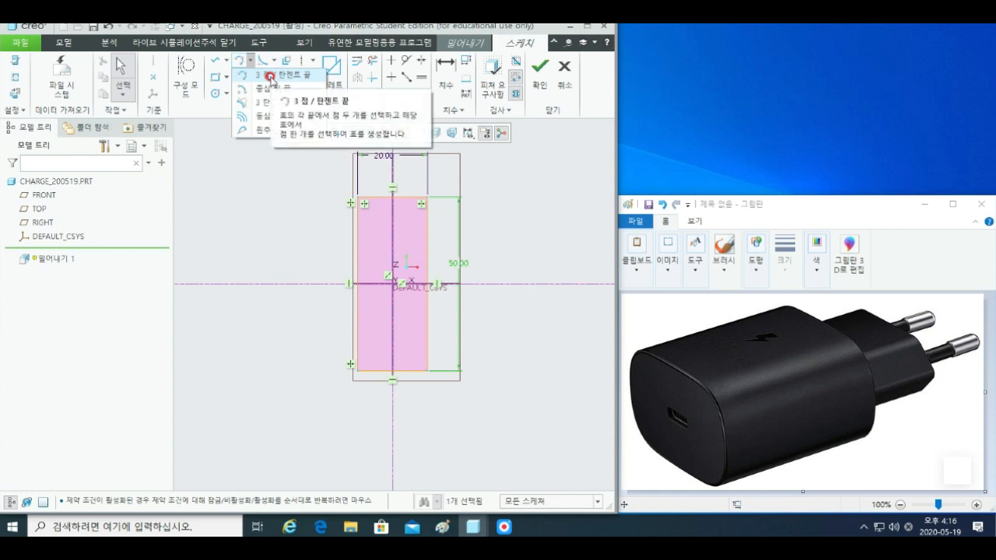
{"action": "left_click", "coordinate": [271, 75]}
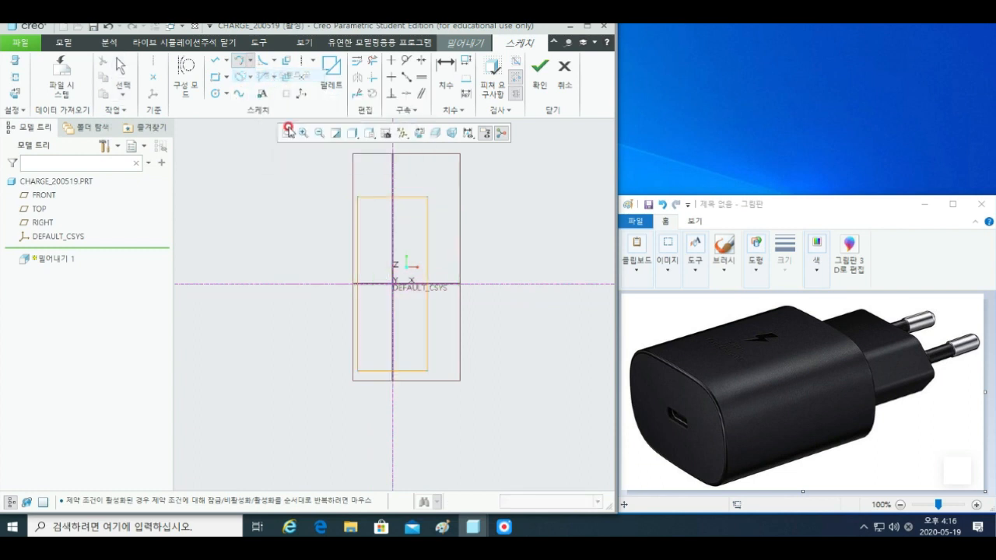
{"action": "left_click", "coordinate": [356, 199]}
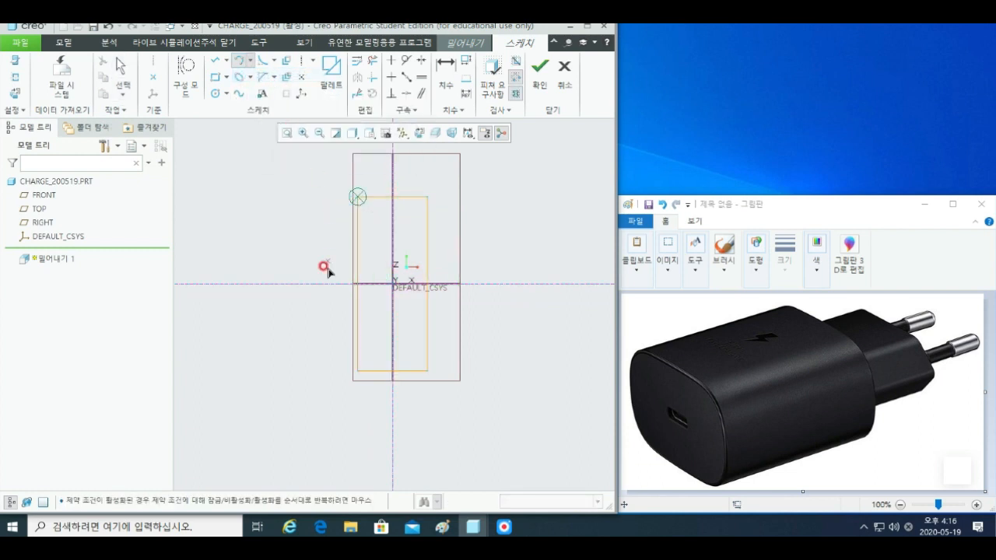
{"action": "left_click", "coordinate": [343, 363]}
{"action": "left_click", "coordinate": [297, 347]}
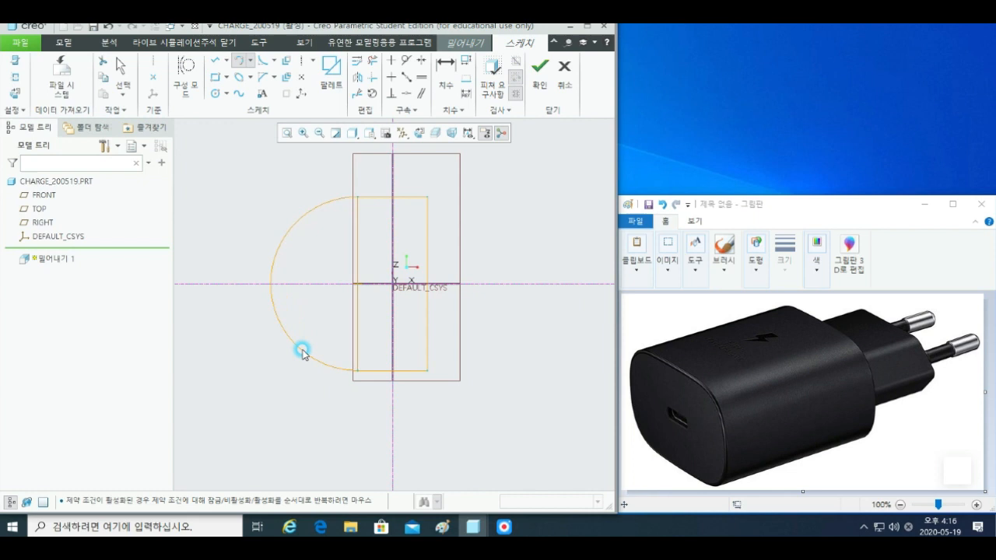
- Sketch a matching outward semicircular arc between the two right corners of the rectangle
{"action": "left_click", "coordinate": [426, 198]}
{"action": "middle_click", "coordinate": [457, 350]}
{"action": "left_click", "coordinate": [427, 371]}
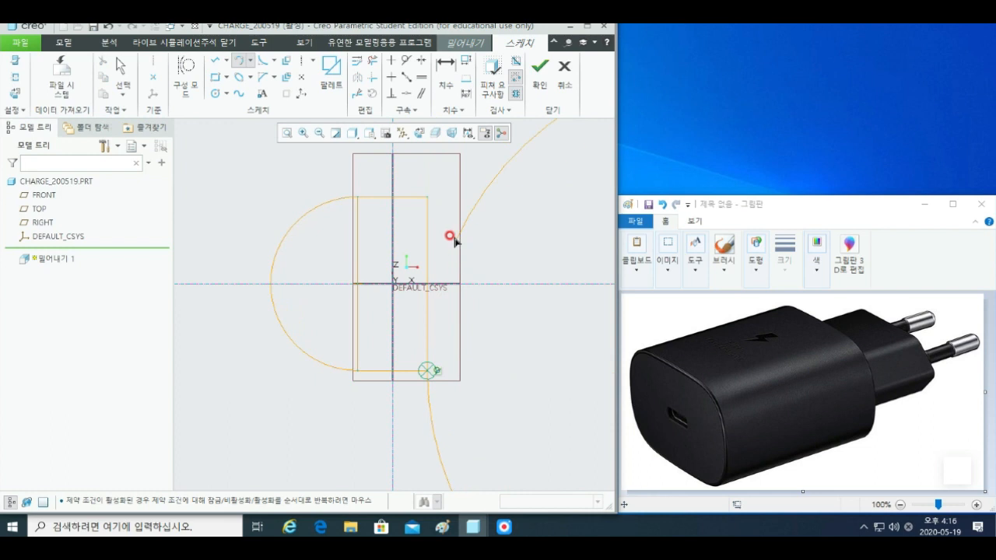
{"action": "middle_click", "coordinate": [465, 281]}
{"action": "left_click", "coordinate": [426, 198]}
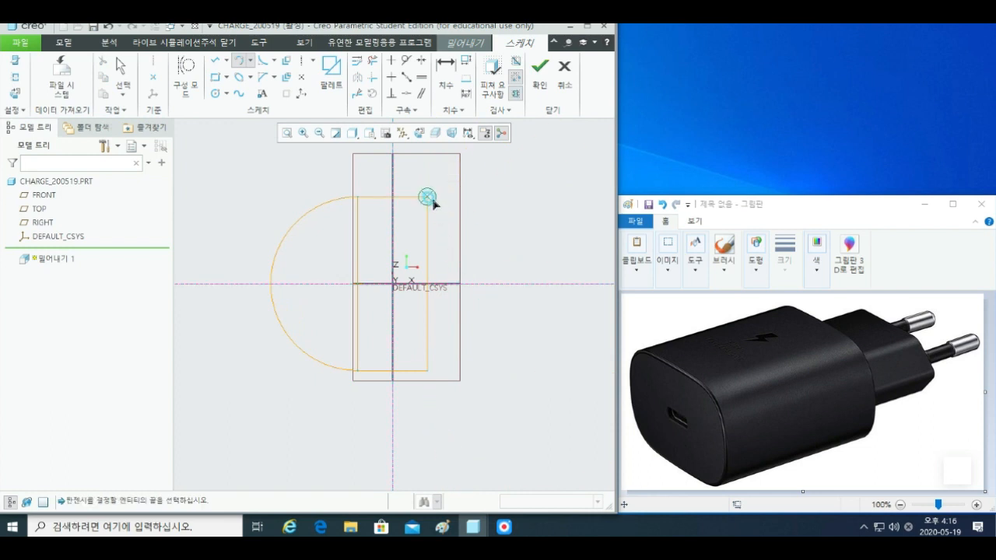
{"action": "left_click", "coordinate": [427, 373]}
{"action": "middle_click", "coordinate": [513, 393]}
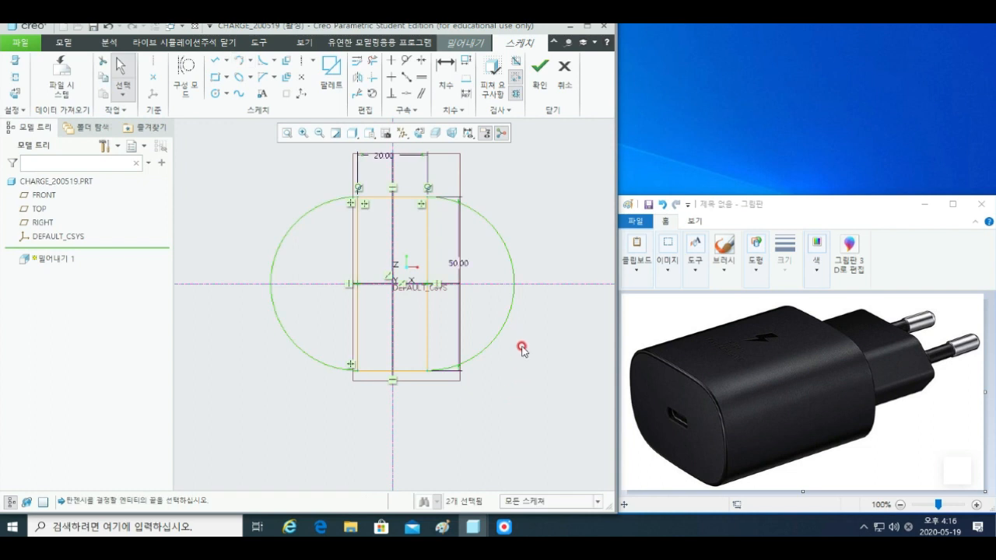
- Sketch a center-and-ends arc left of the profile, centred on the horizontal centerline, and delete it
{"action": "left_click", "coordinate": [253, 62]}
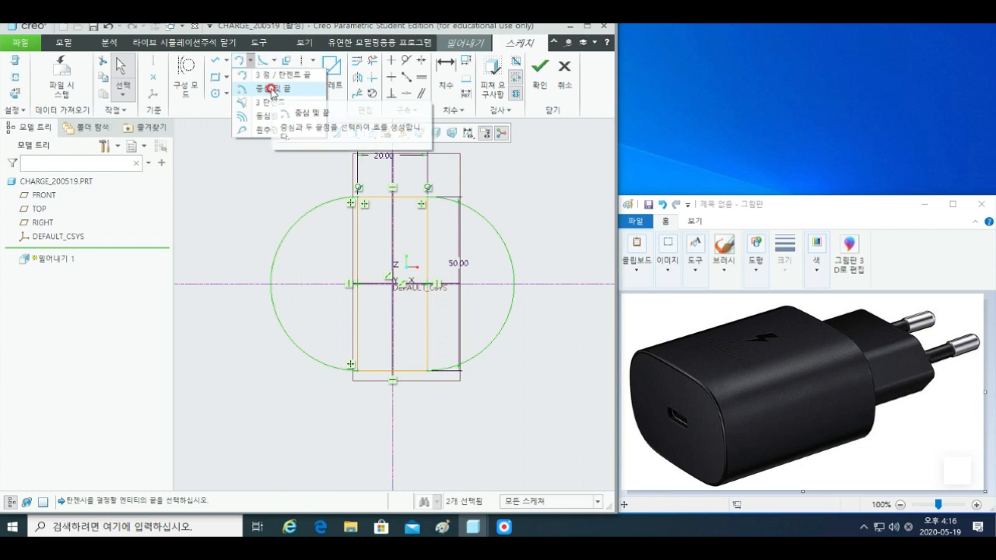
{"action": "left_click", "coordinate": [273, 90]}
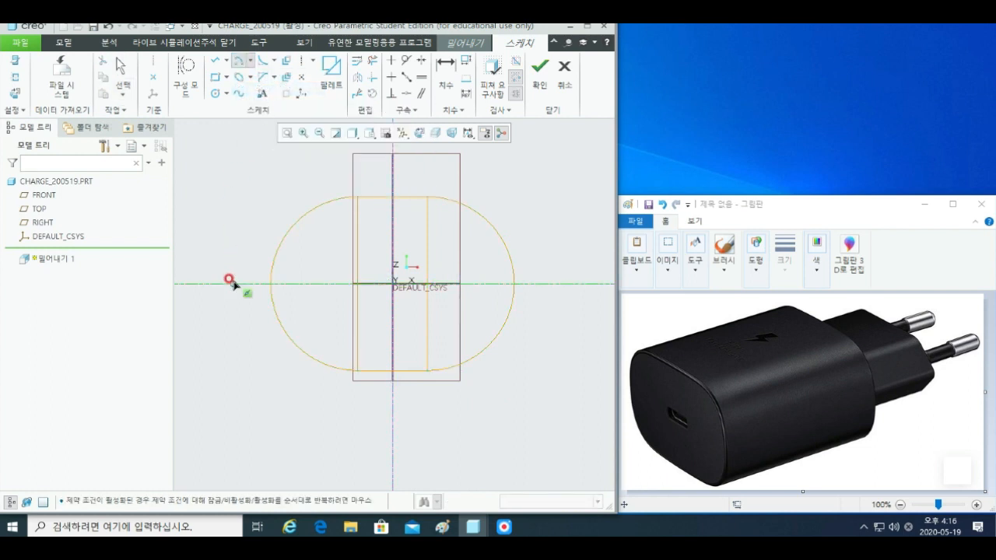
{"action": "left_click", "coordinate": [234, 284]}
{"action": "left_click", "coordinate": [235, 332]}
{"action": "left_click", "coordinate": [231, 245]}
{"action": "middle_click", "coordinate": [290, 271]}
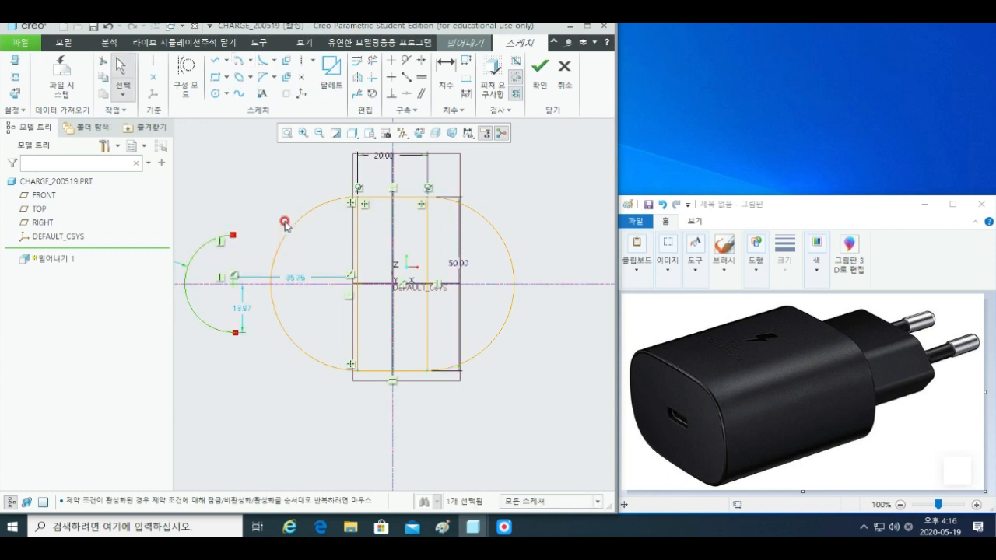
{"action": "key", "text": "Delete"}
- Try to sketch a 3-tangent arc using the profile's left arc and the rectangle's edges as tangent entities
{"action": "left_click", "coordinate": [250, 60]}
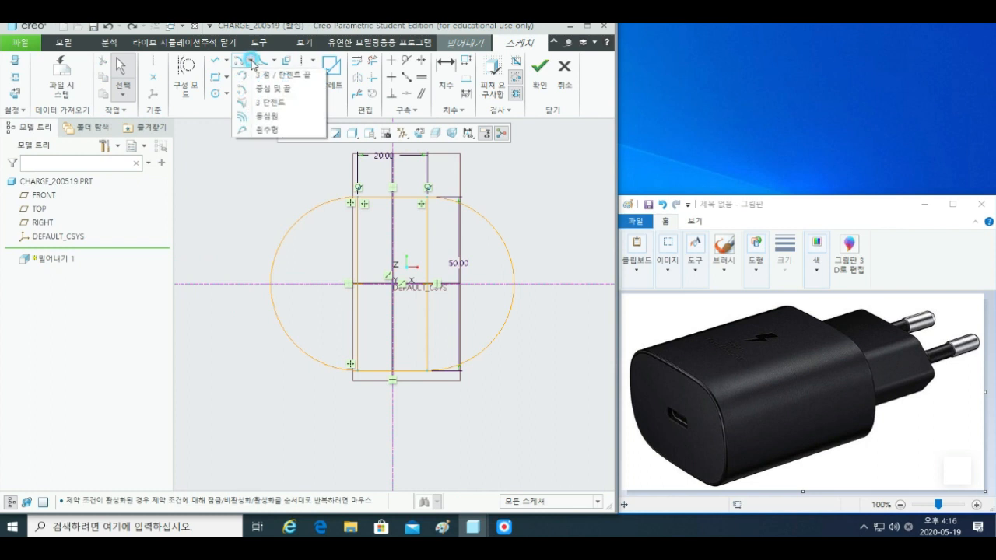
{"action": "left_click", "coordinate": [271, 109]}
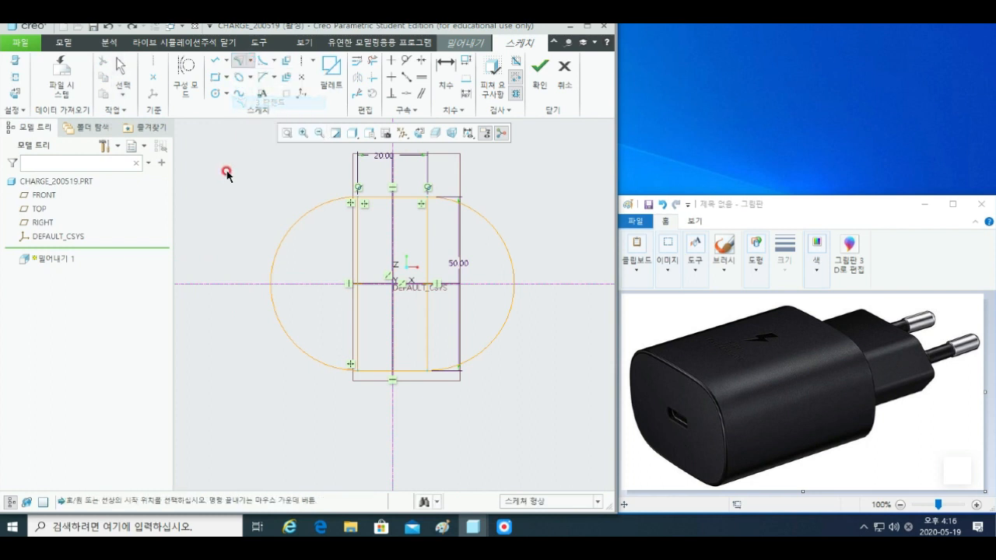
{"action": "left_click", "coordinate": [298, 226]}
{"action": "left_click", "coordinate": [380, 200]}
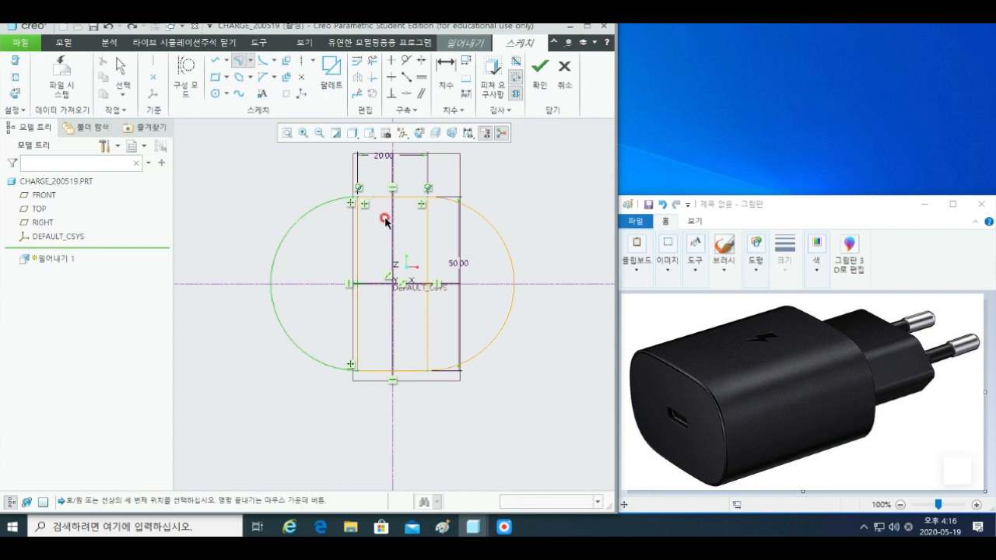
{"action": "left_click", "coordinate": [397, 249]}
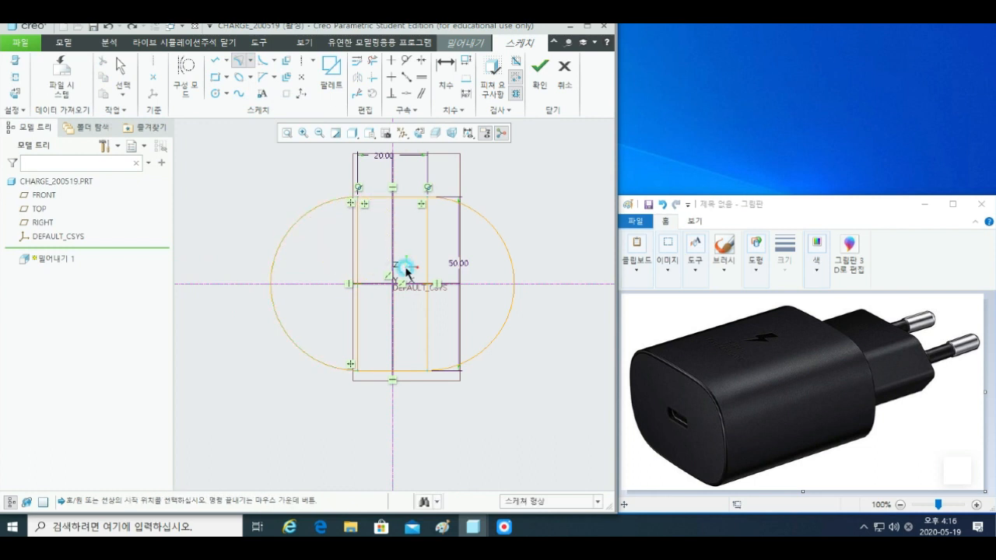
{"action": "left_click", "coordinate": [282, 244]}
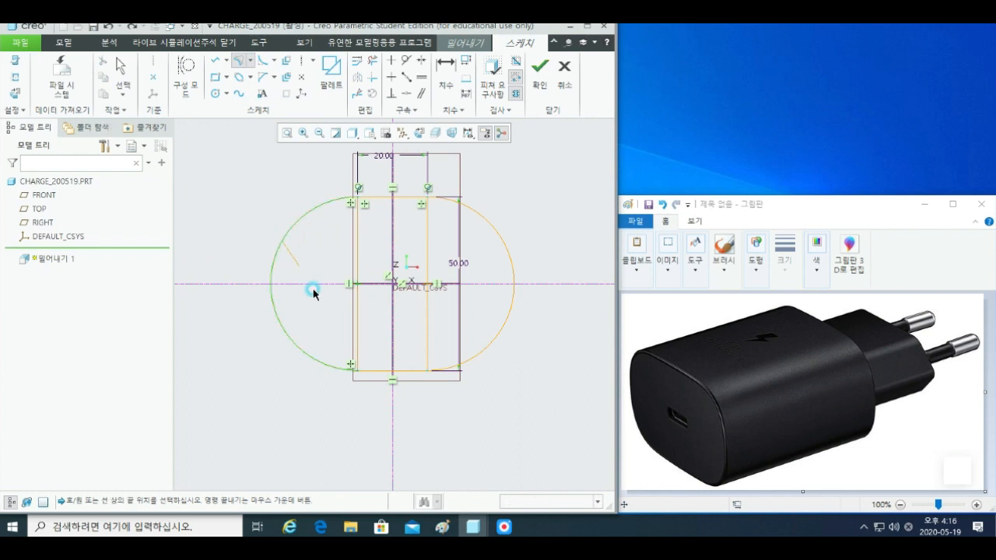
{"action": "left_click", "coordinate": [354, 355]}
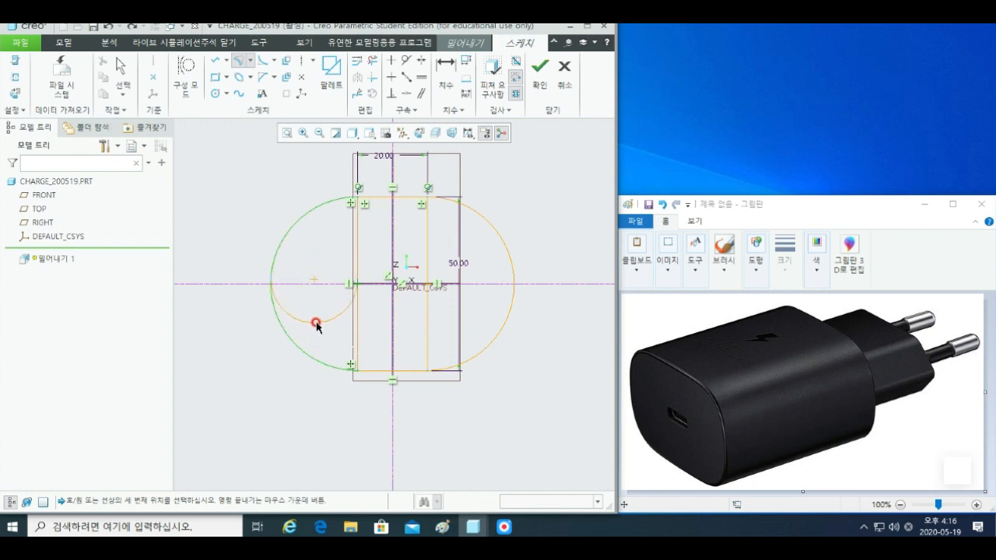
{"action": "left_click", "coordinate": [316, 323]}
- Sketch a concentric arc of about 17.6 radius inside the left arc and undo it
{"action": "left_click", "coordinate": [232, 60]}
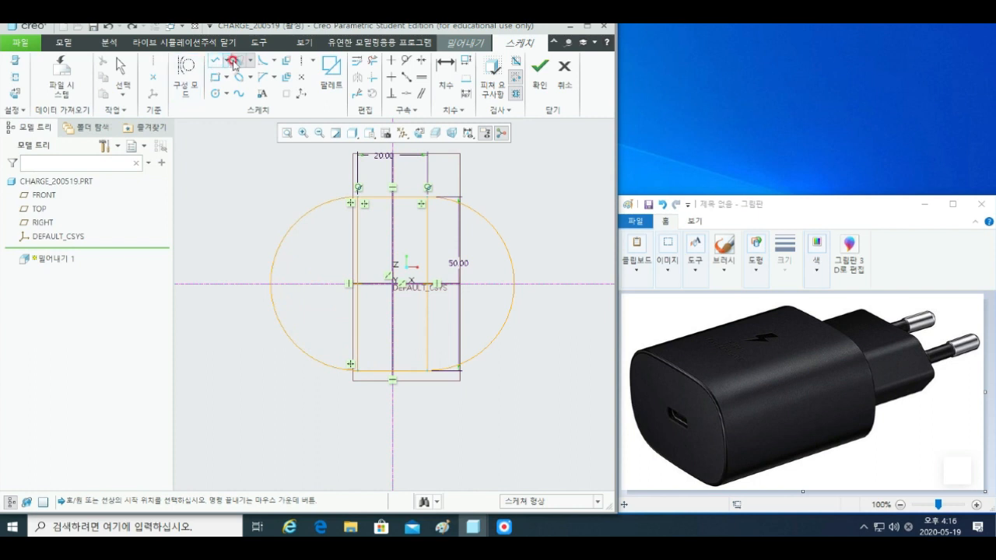
{"action": "left_click", "coordinate": [250, 61]}
{"action": "left_click", "coordinate": [276, 130]}
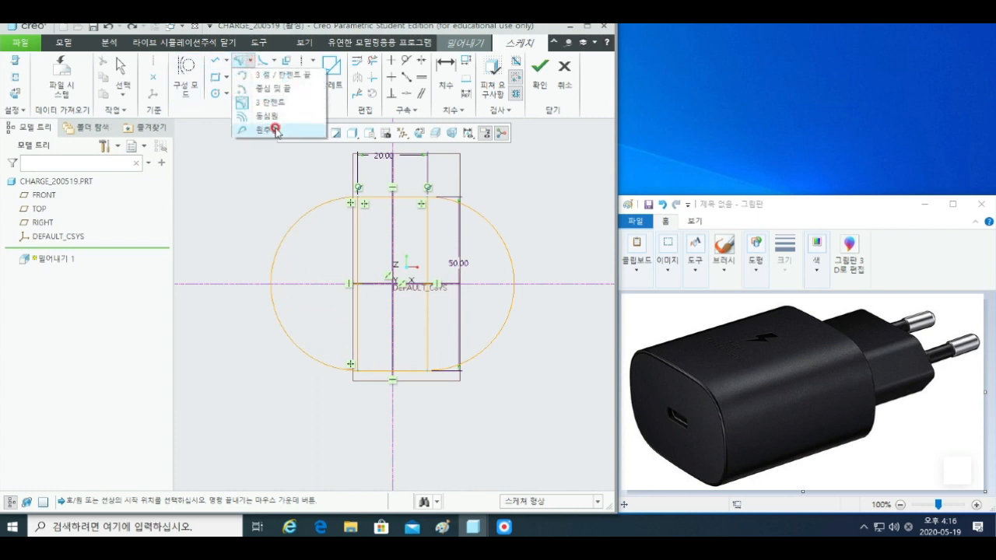
{"action": "left_click", "coordinate": [274, 117]}
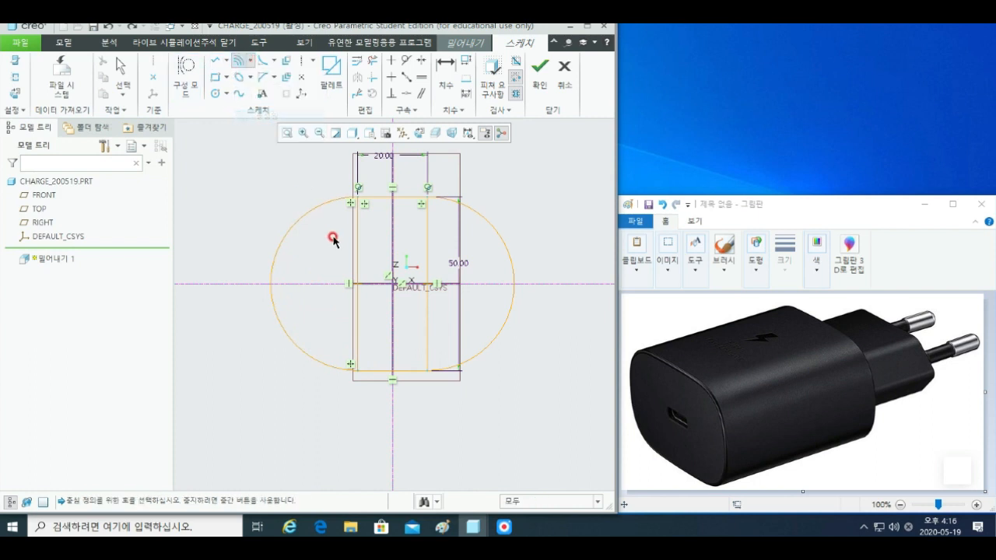
{"action": "left_click", "coordinate": [287, 225]}
{"action": "left_click", "coordinate": [310, 246]}
{"action": "left_click", "coordinate": [312, 322]}
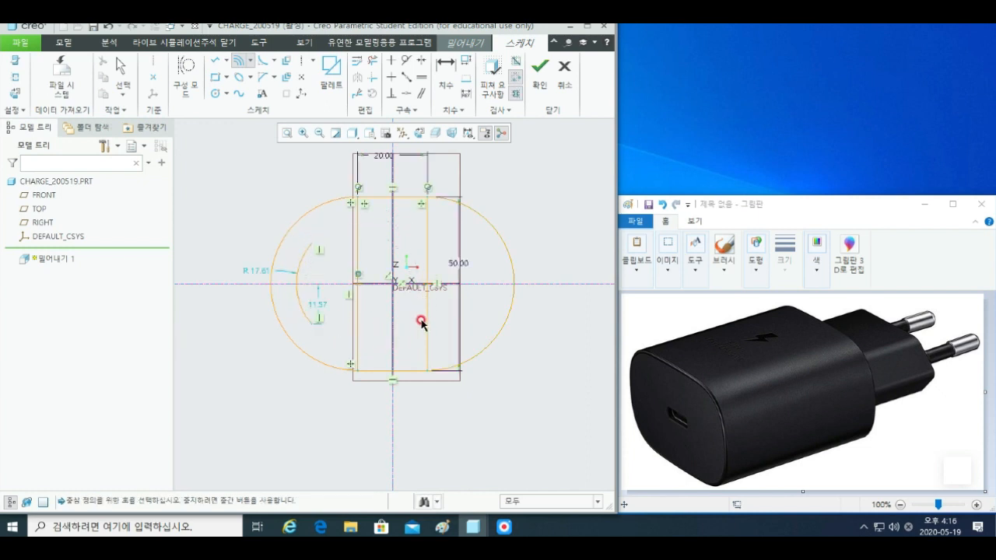
{"action": "key", "text": "ctrl+z"}
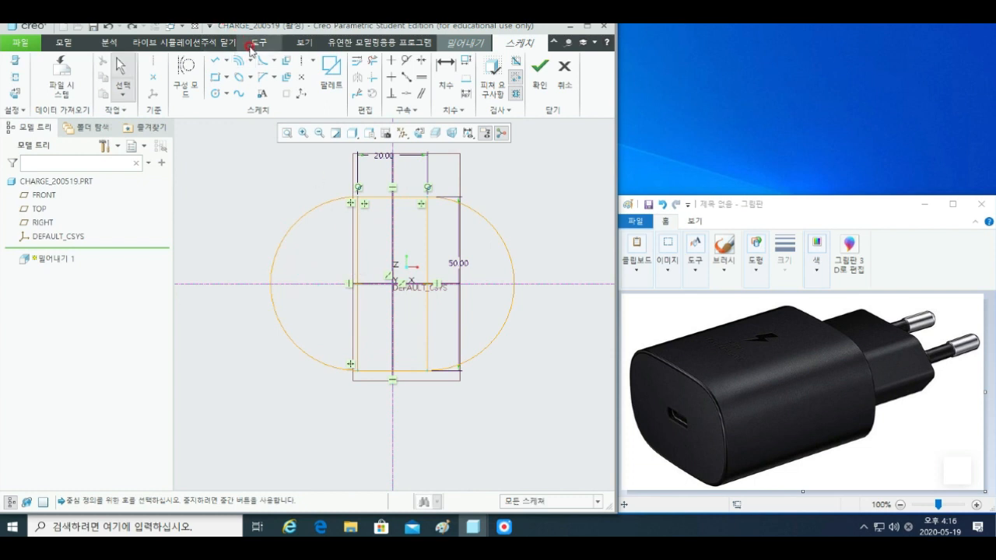
- Sketch a conic arc between the rectangle's two left corners, bulging outward inside the left arc, and delete it
{"action": "left_click", "coordinate": [250, 60]}
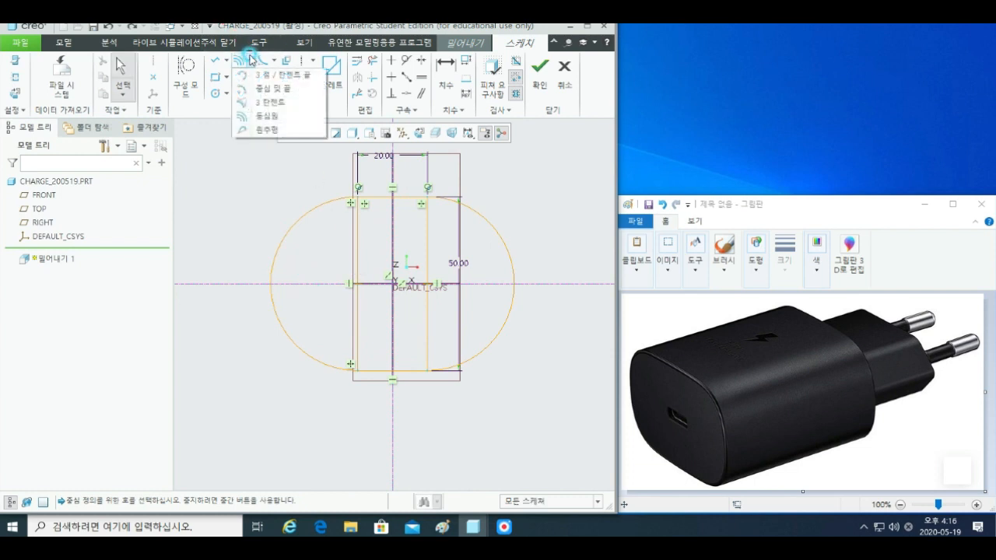
{"action": "left_click", "coordinate": [278, 131]}
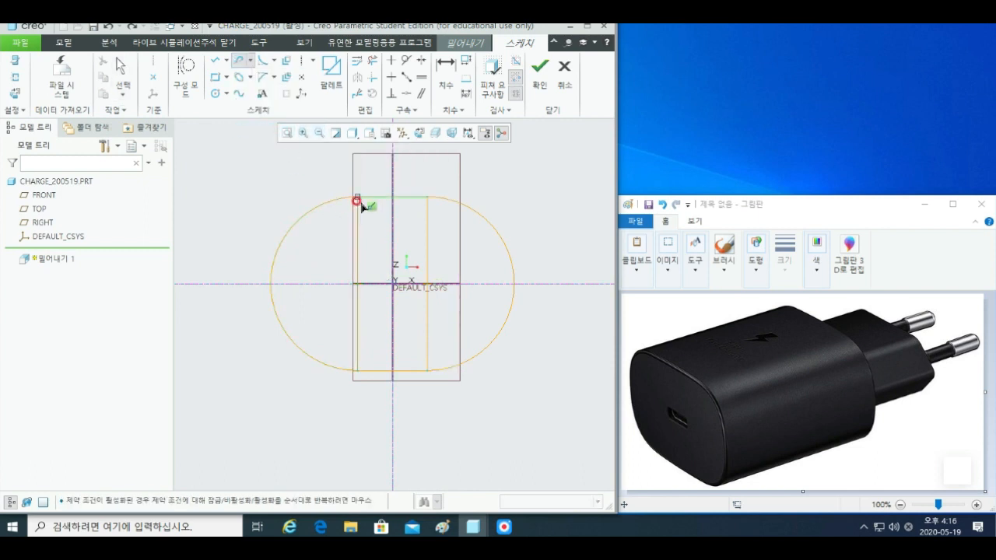
{"action": "left_click", "coordinate": [357, 369]}
{"action": "left_click", "coordinate": [308, 262]}
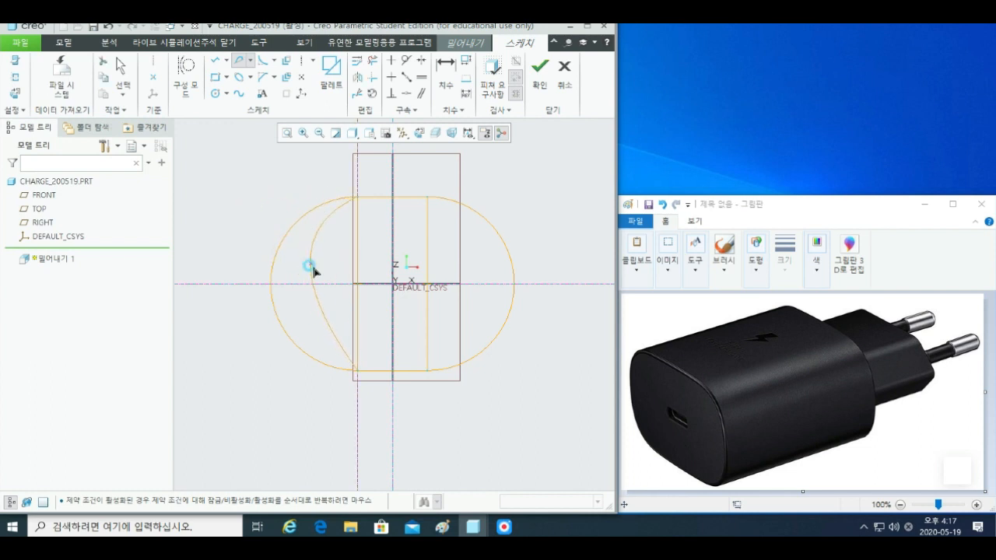
{"action": "middle_click", "coordinate": [382, 318]}
{"action": "key", "text": "Delete"}
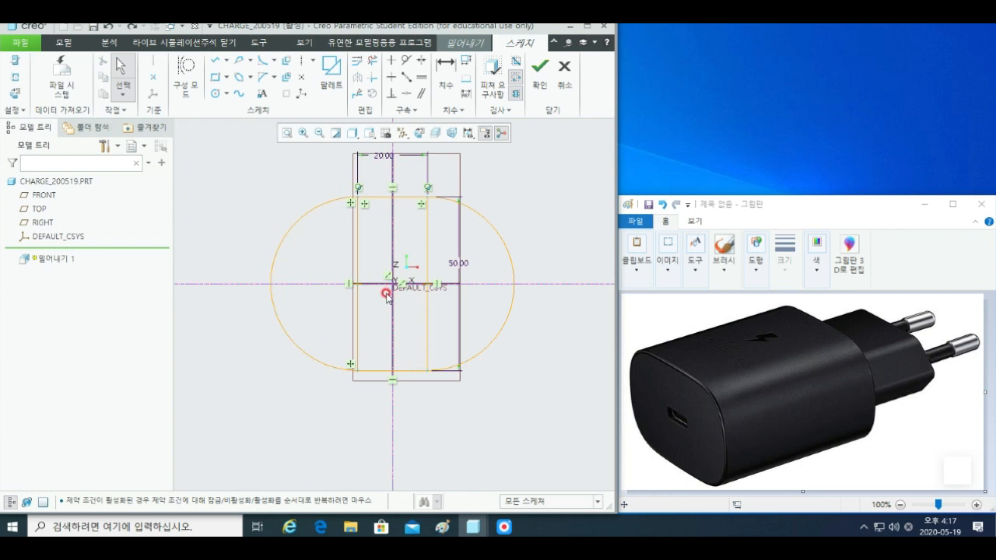
- Trim away the rectangle's two vertical sides between the arcs and finish the extrude's section sketch
{"action": "left_click", "coordinate": [370, 62]}
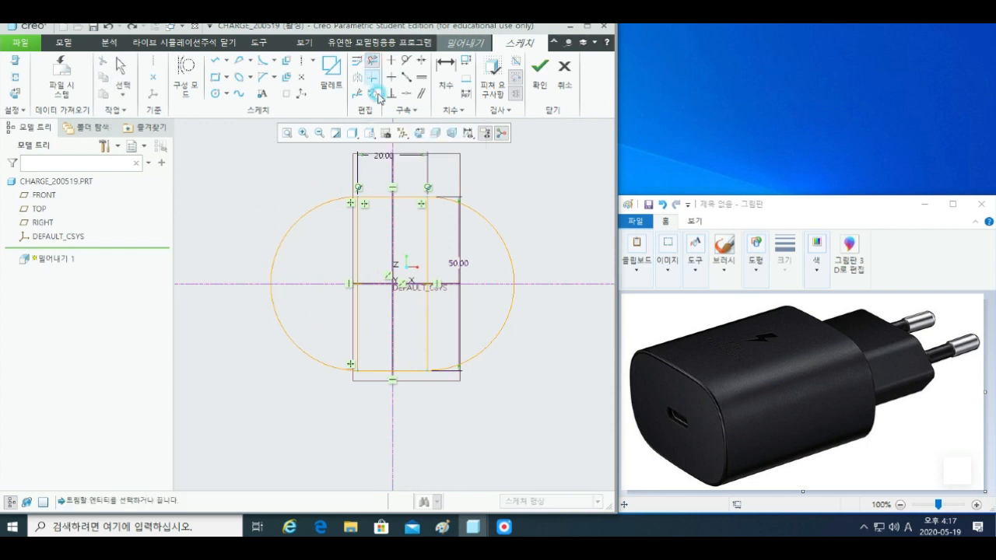
{"action": "left_click_drag", "start_coordinate": [340, 249], "coordinate": [358, 260]}
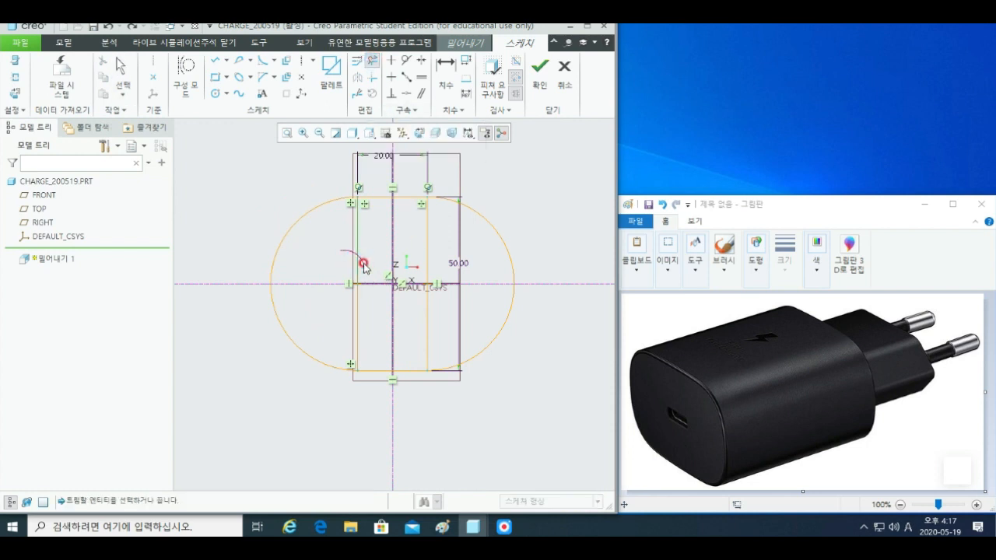
{"action": "left_click_drag", "start_coordinate": [349, 326], "coordinate": [362, 330]}
{"action": "mouse_move", "coordinate": [444, 349]}
{"action": "left_mouse_down"}
{"action": "mouse_move", "coordinate": [429, 348]}
{"action": "mouse_move", "coordinate": [418, 290]}
{"action": "mouse_move", "coordinate": [432, 264]}
{"action": "mouse_move", "coordinate": [472, 272]}
{"action": "left_mouse_up"}
{"action": "middle_click", "coordinate": [476, 274]}
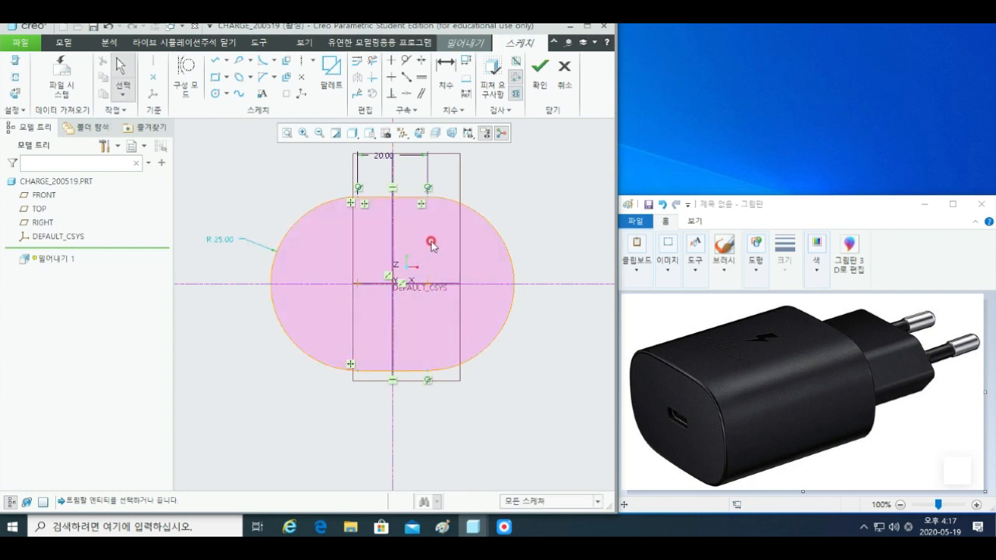
{"action": "middle_click_drag", "start_coordinate": [430, 244], "coordinate": [396, 277]}
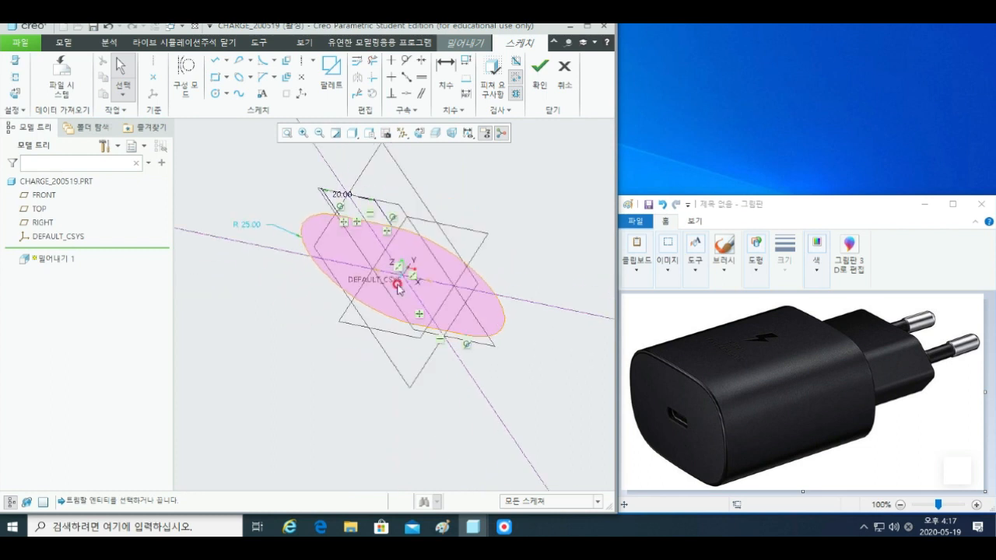
{"action": "left_click", "coordinate": [543, 81]}
{"action": "scroll", "coordinate": [471, 263], "scroll_direction": "up", "scroll_amount": 2}
{"action": "middle_click_drag", "start_coordinate": [497, 274], "coordinate": [475, 257]}
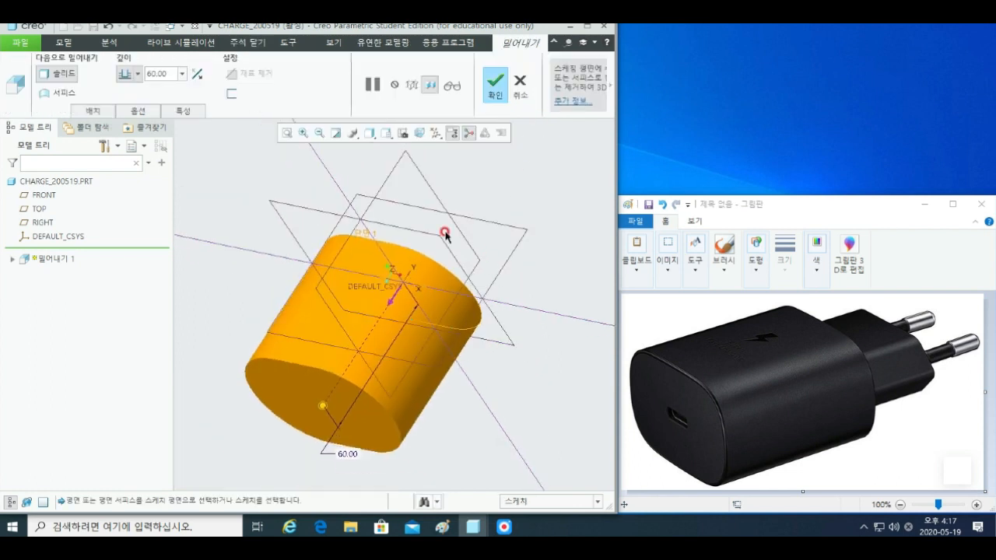
- Try the symmetric and to-reference depth options for the extrude, and return it to blind depth
{"action": "left_click", "coordinate": [139, 74]}
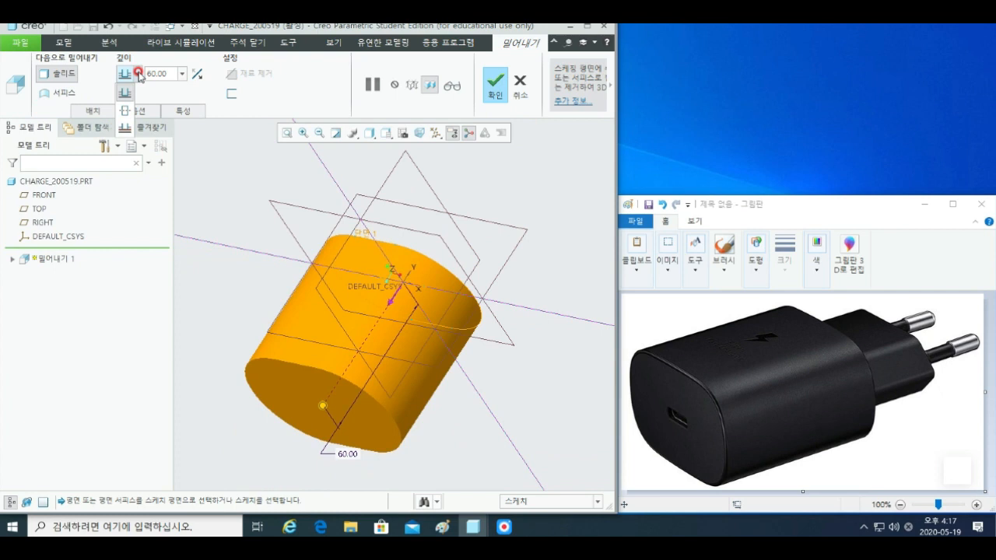
{"action": "left_click", "coordinate": [129, 93]}
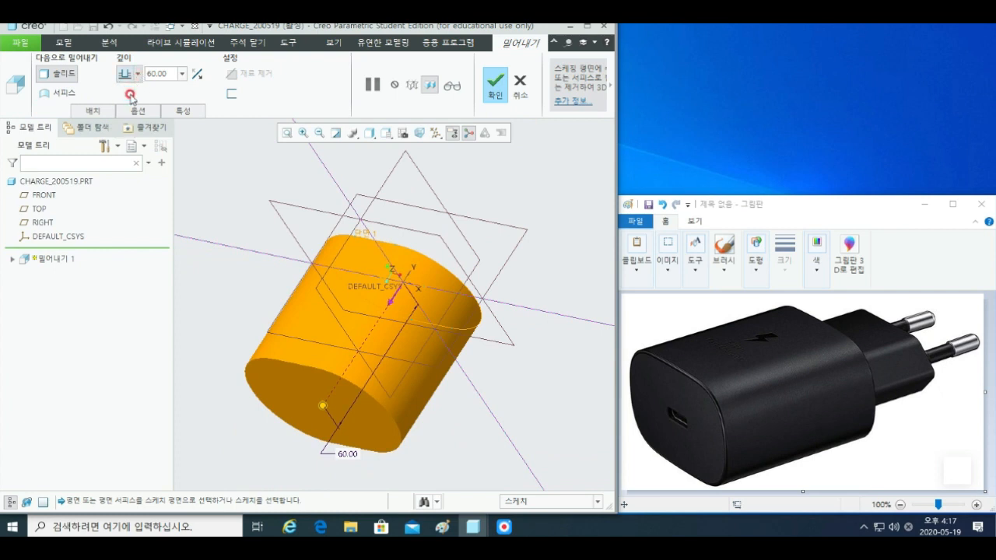
{"action": "left_click", "coordinate": [301, 213]}
{"action": "left_click", "coordinate": [138, 74]}
{"action": "left_click", "coordinate": [133, 112]}
{"action": "left_click", "coordinate": [248, 205]}
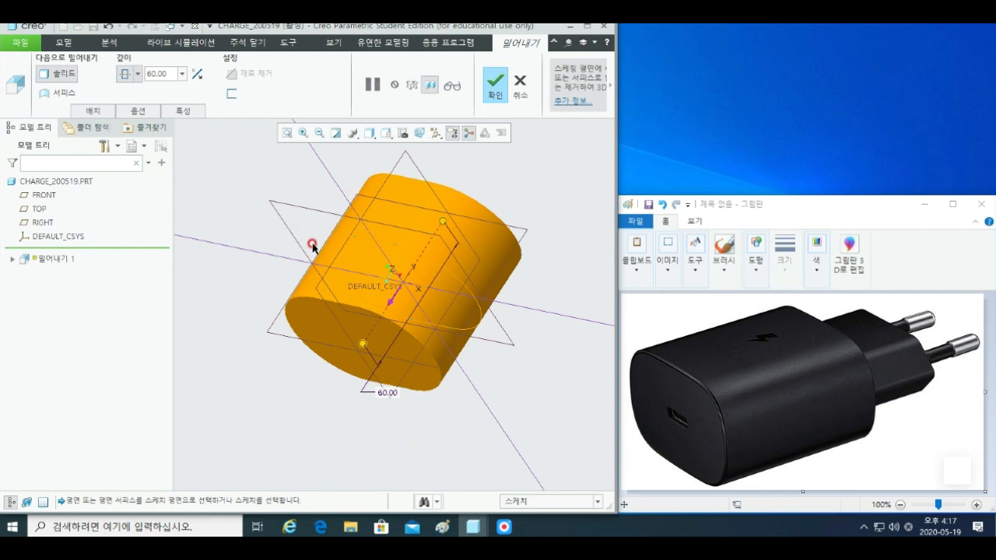
{"action": "left_click", "coordinate": [138, 75]}
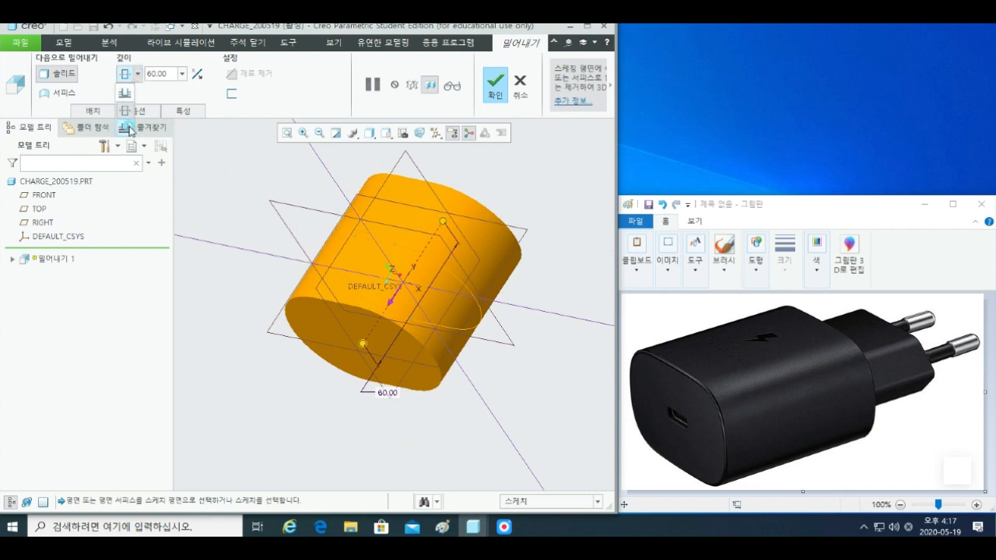
{"action": "left_click", "coordinate": [125, 127]}
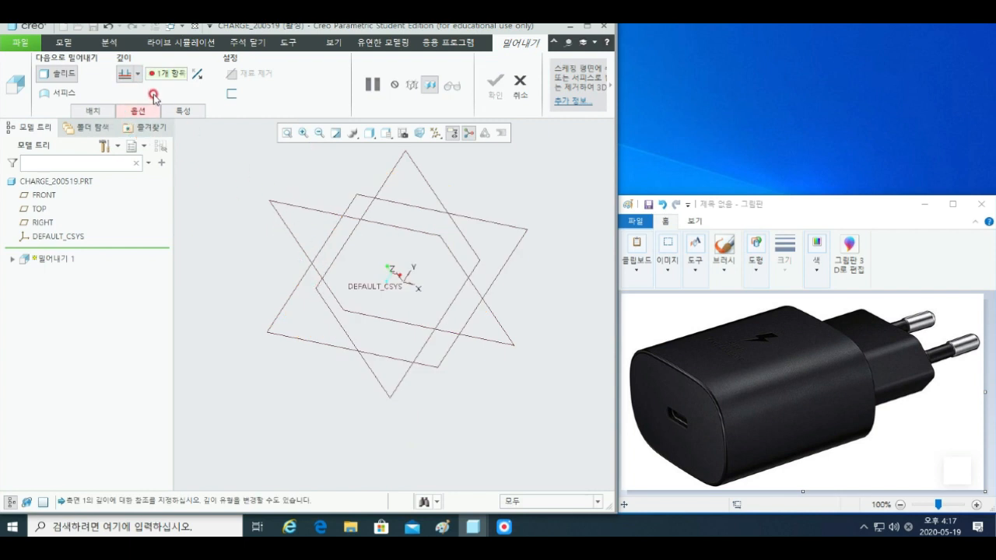
{"action": "left_click", "coordinate": [137, 73]}
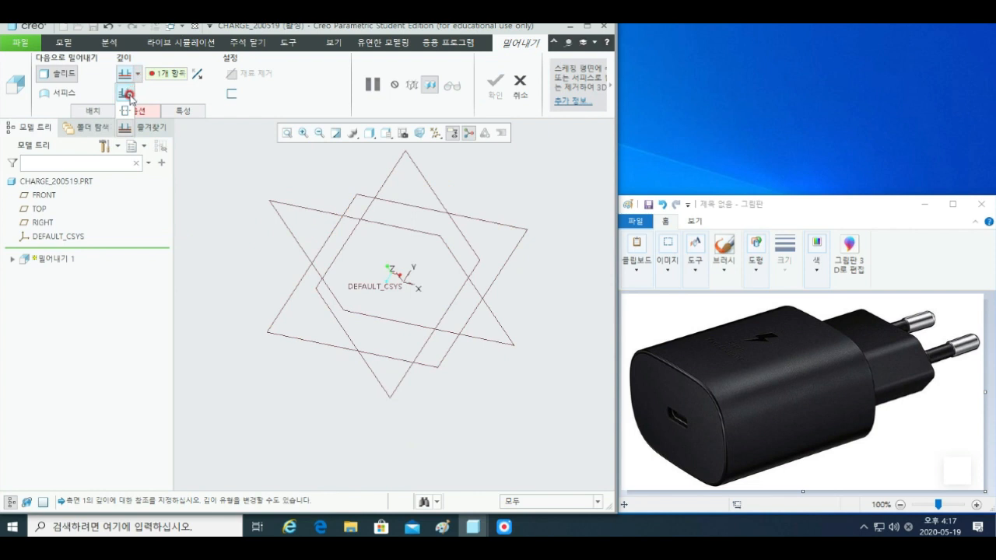
{"action": "left_click", "coordinate": [129, 96]}
- Set the extrude's blind depth to 150
{"action": "scroll", "coordinate": [351, 234], "scroll_direction": "down", "scroll_amount": 3}
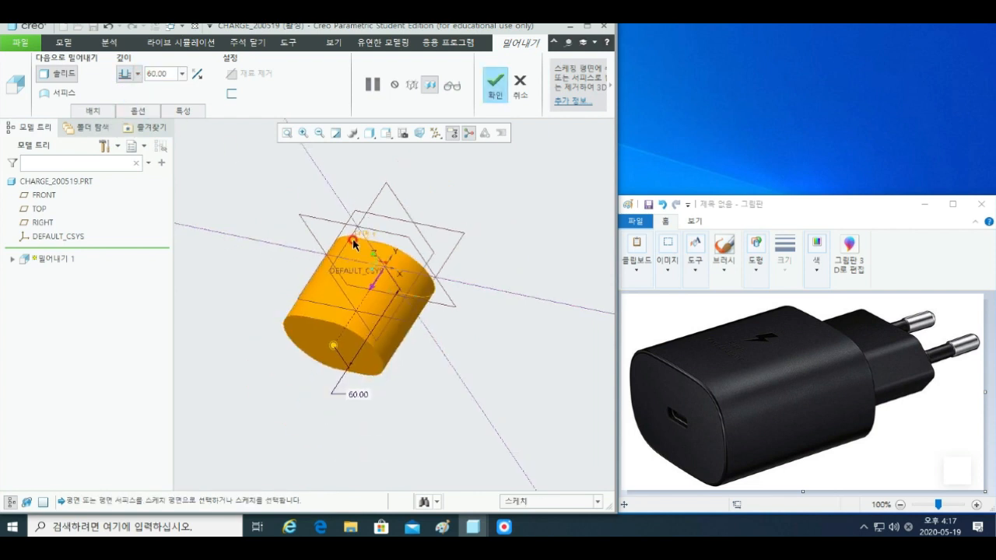
{"action": "middle_click_drag", "start_coordinate": [468, 315], "coordinate": [437, 289], "text": "shift"}
{"action": "left_click_drag", "start_coordinate": [319, 319], "coordinate": [355, 358]}
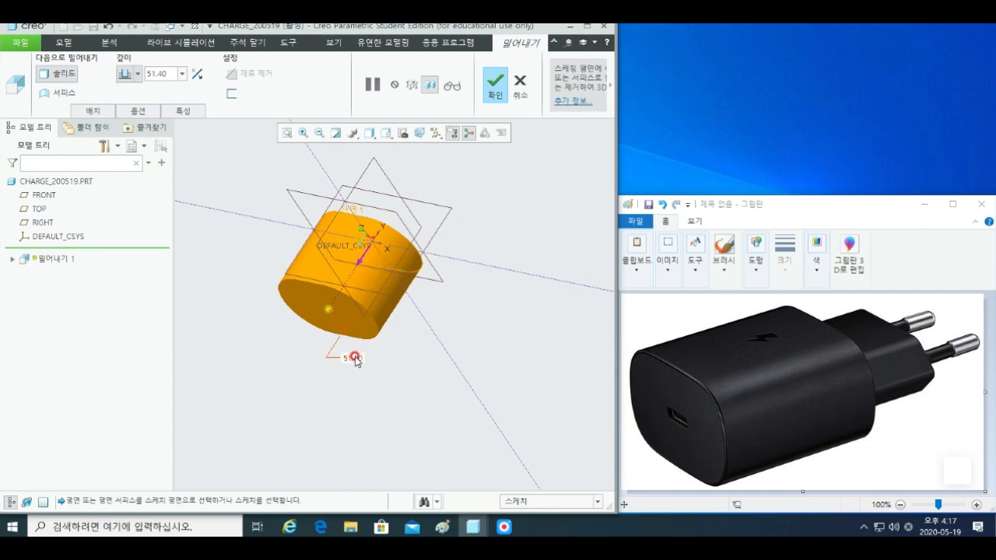
{"action": "mouse_move", "coordinate": [328, 312]}
{"action": "left_mouse_down"}
{"action": "mouse_move", "coordinate": [288, 355]}
{"action": "mouse_move", "coordinate": [336, 312]}
{"action": "left_mouse_up"}
{"action": "double_click", "coordinate": [360, 357]}
{"action": "type", "text": "150"}
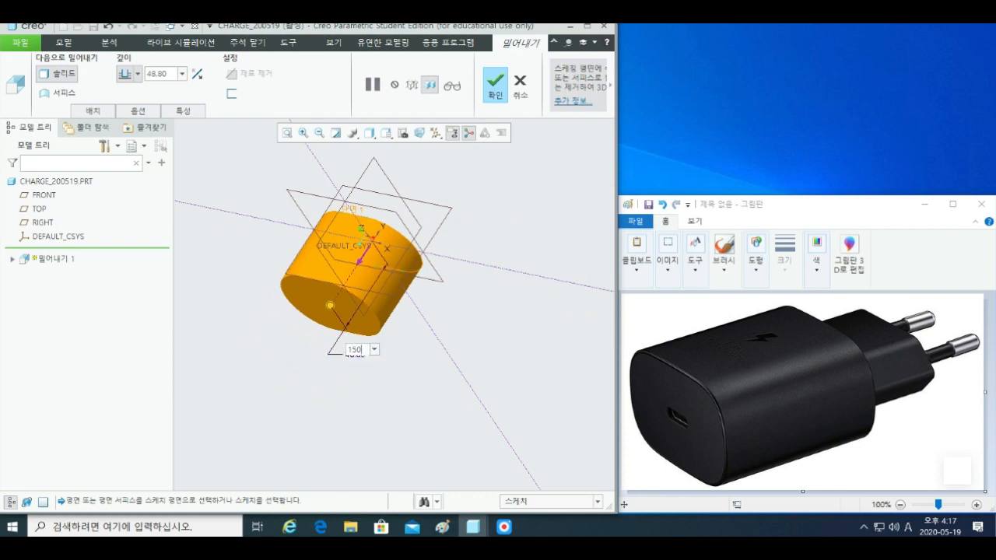
{"action": "key", "text": "Return"}
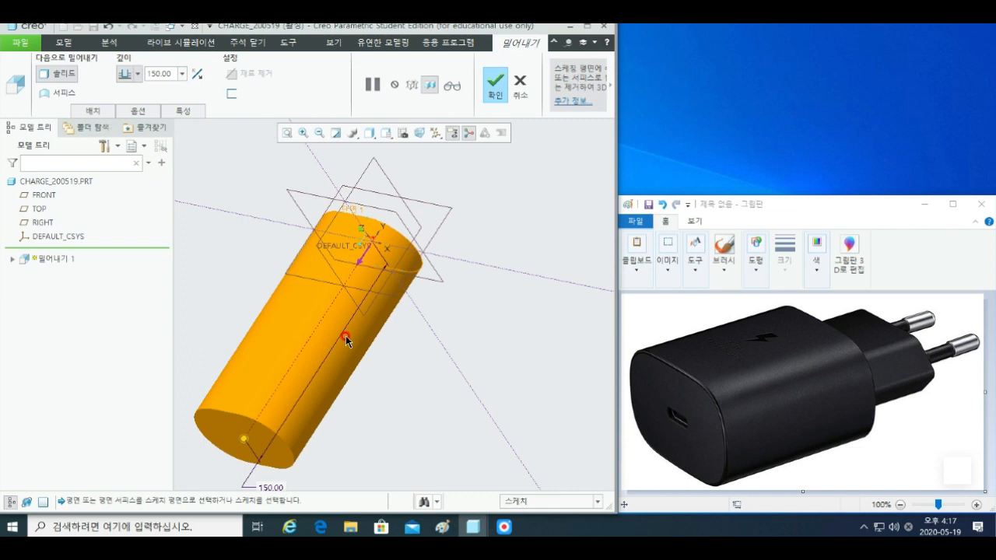
- Make the extrude's depth symmetric about the sketch plane and complete the feature
{"action": "left_click", "coordinate": [137, 74]}
{"action": "left_click", "coordinate": [126, 109]}
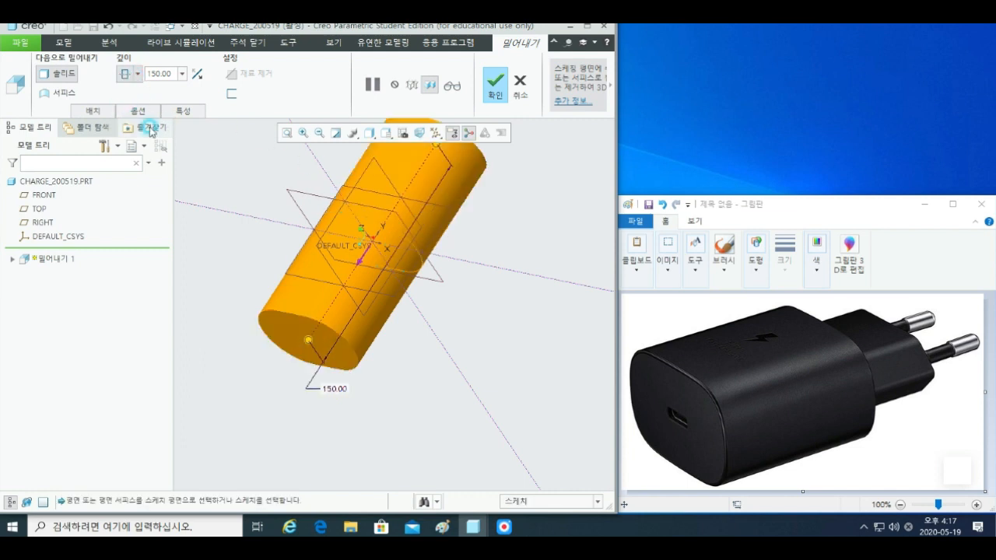
{"action": "middle_click_drag", "start_coordinate": [494, 265], "coordinate": [463, 313], "text": "shift"}
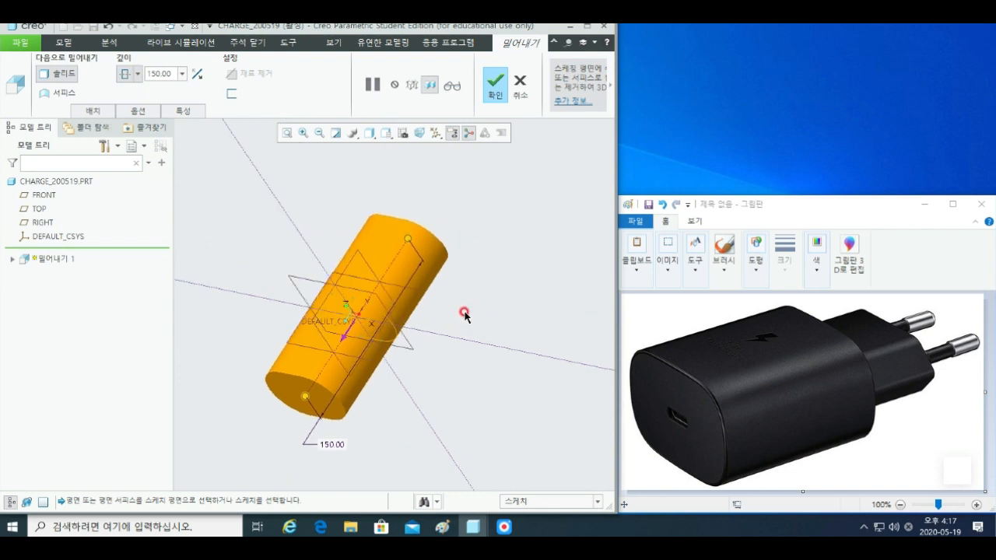
{"action": "left_click", "coordinate": [496, 80]}
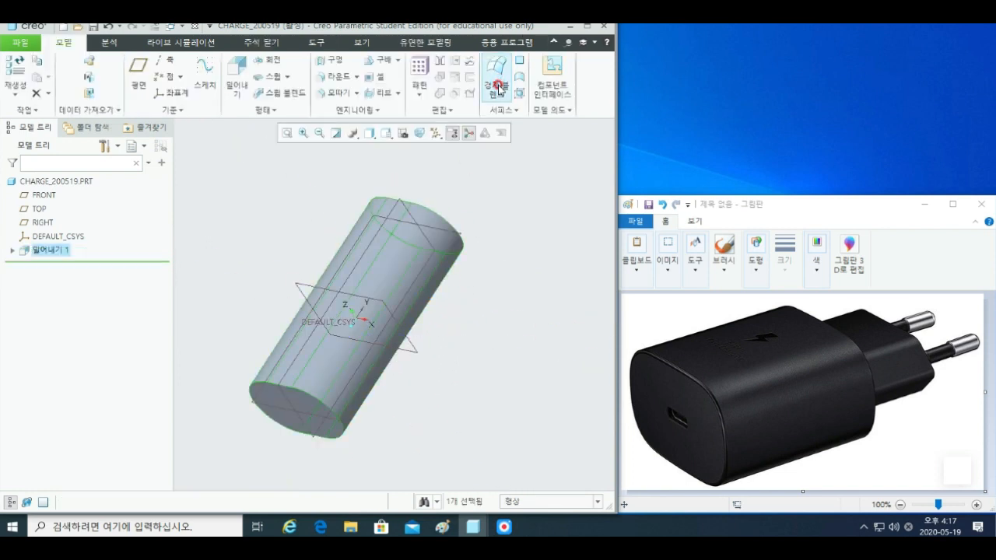
{"action": "left_click", "coordinate": [454, 351]}
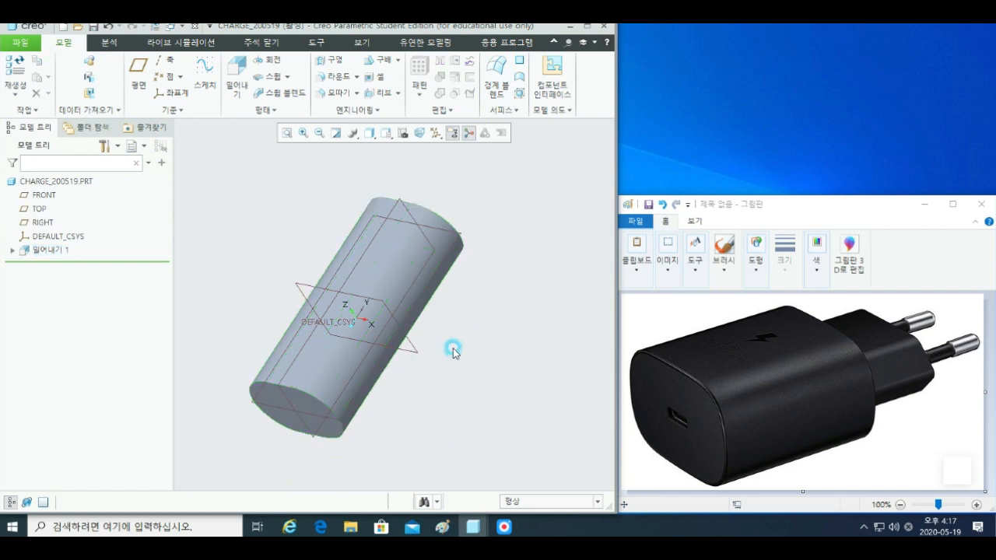
{"action": "left_click", "coordinate": [144, 69]}
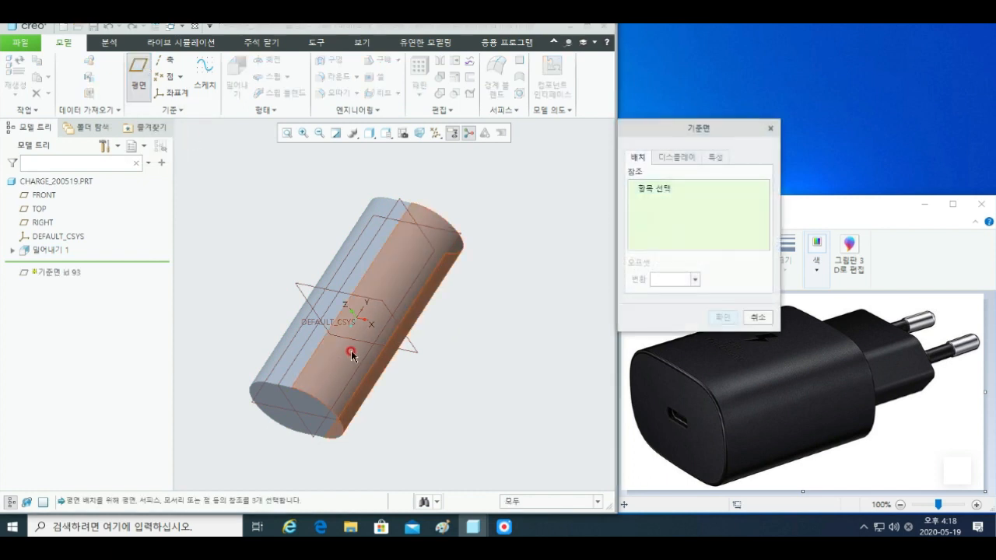
{"action": "left_click", "coordinate": [770, 128]}
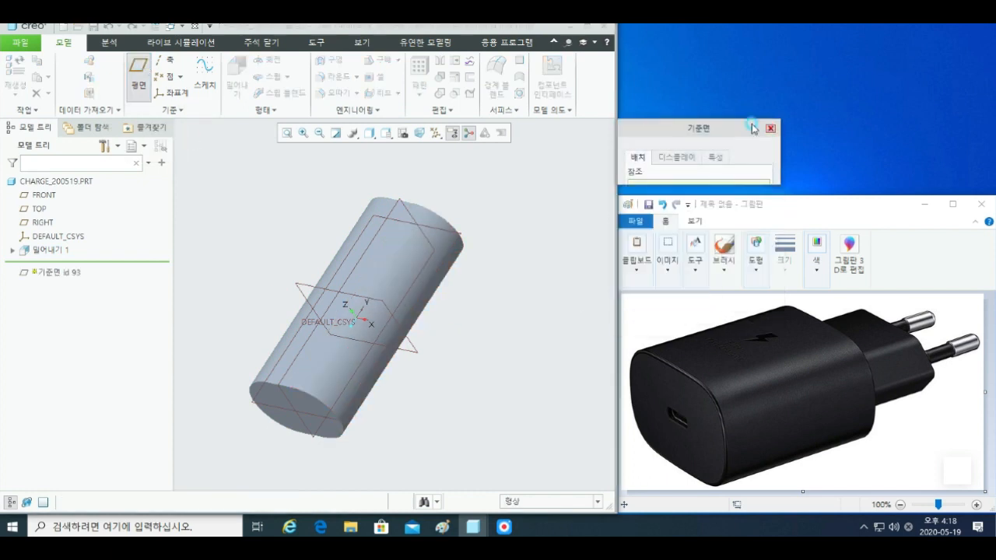
{"action": "left_click", "coordinate": [141, 73]}
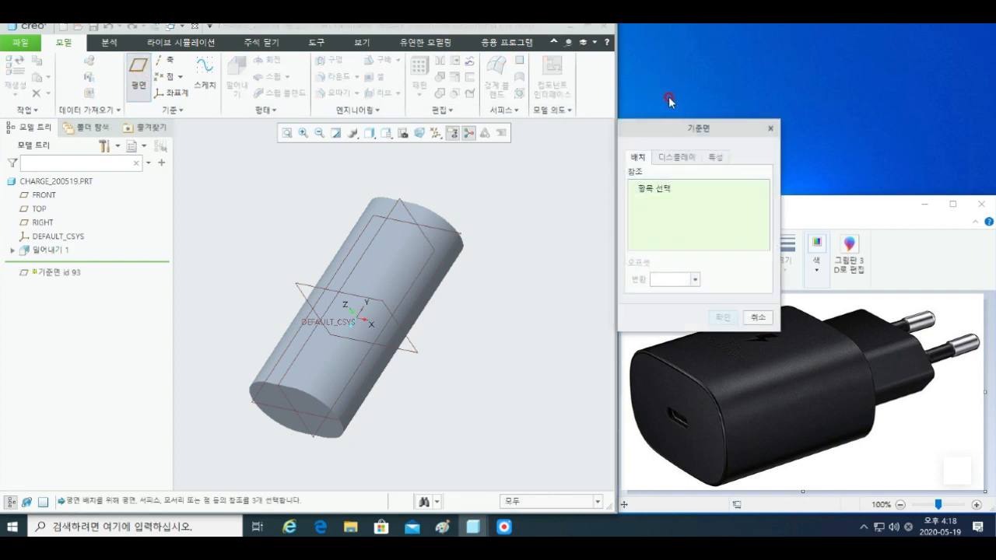
{"action": "left_click", "coordinate": [770, 128]}
{"action": "left_click", "coordinate": [142, 84]}
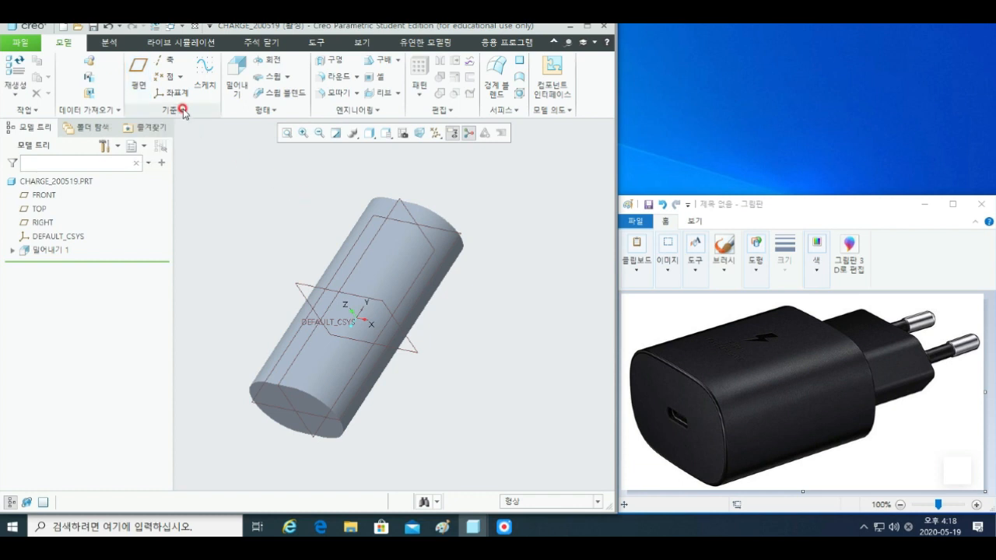
- Create a datum plane offset 70 inward from the extrude's front end face
{"action": "left_click", "coordinate": [144, 76]}
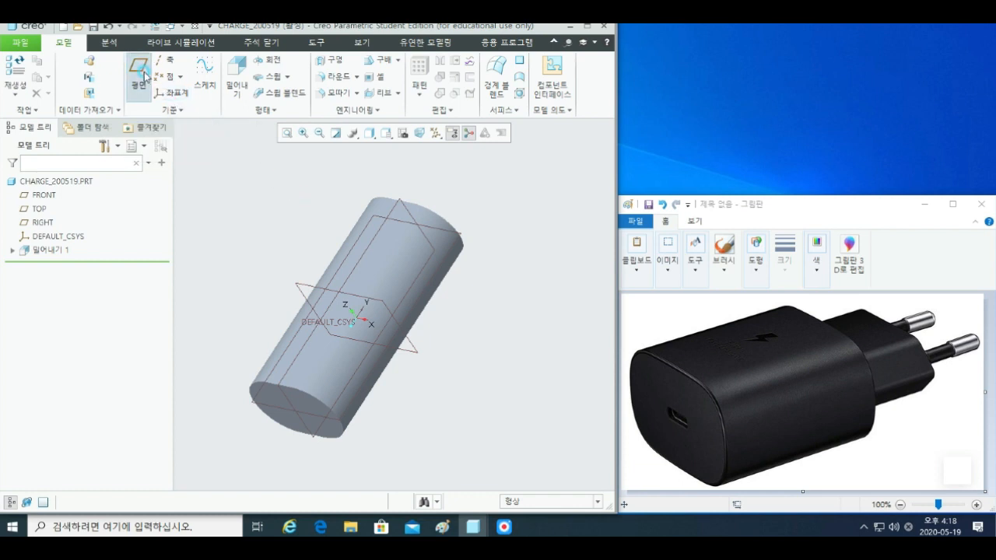
{"action": "left_click", "coordinate": [285, 399]}
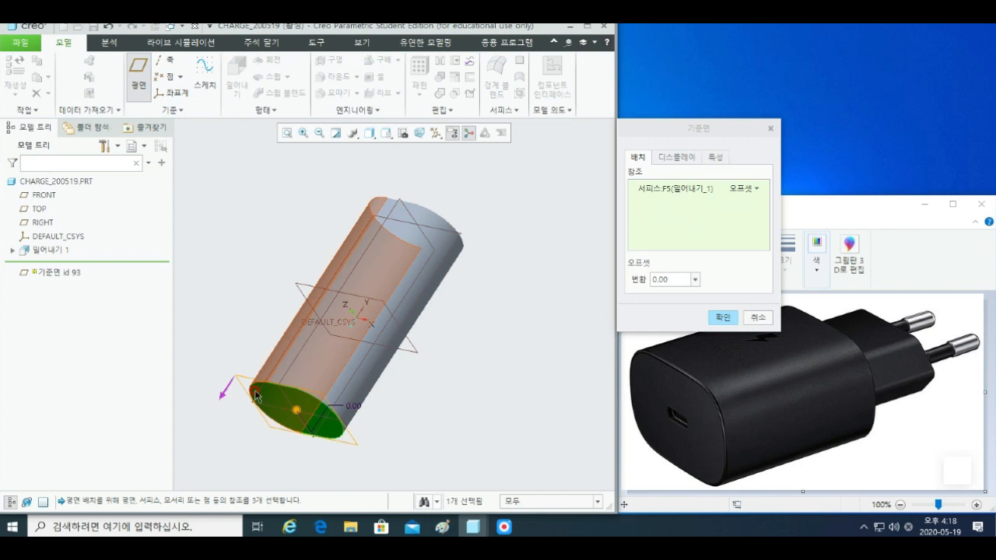
{"action": "left_click_drag", "start_coordinate": [301, 421], "coordinate": [387, 380]}
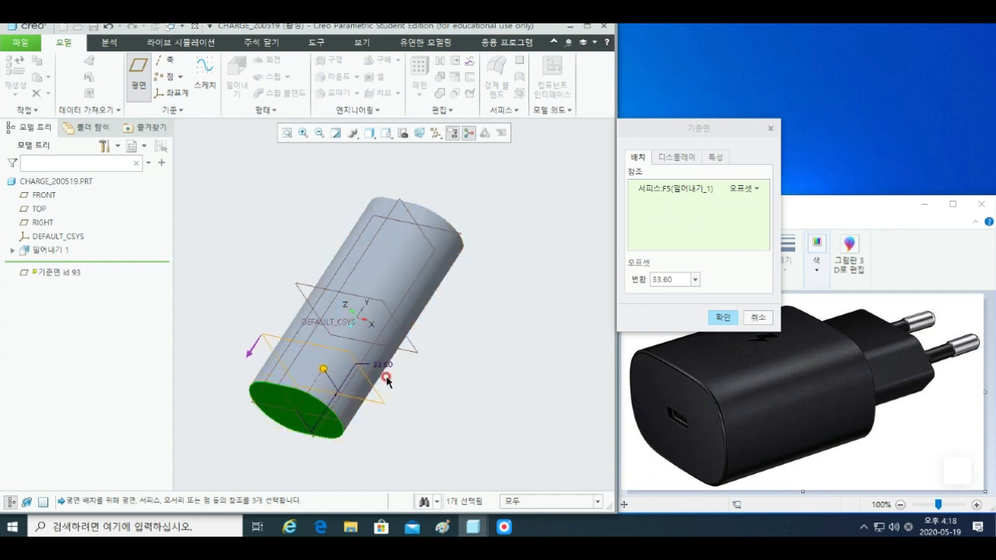
{"action": "left_click", "coordinate": [250, 347]}
{"action": "double_click", "coordinate": [383, 364]}
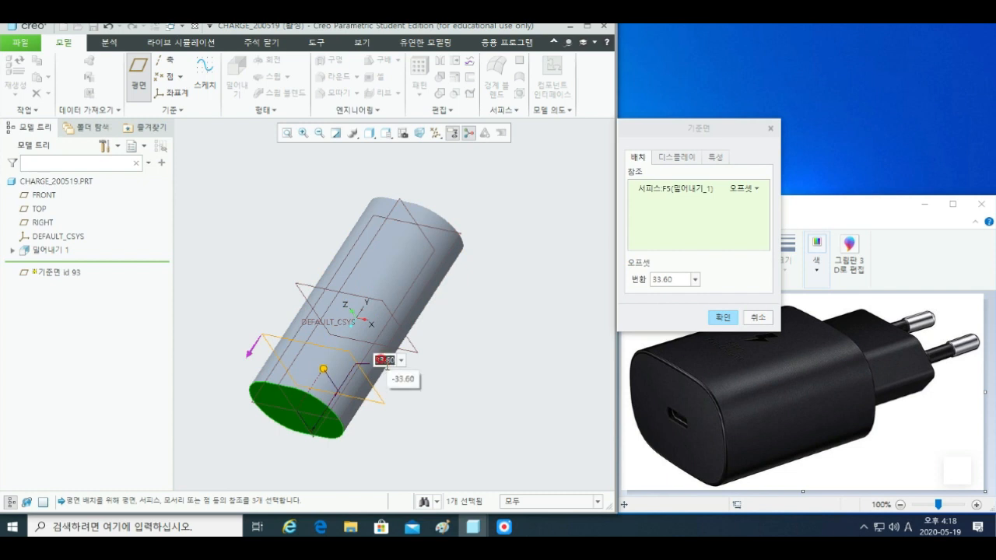
{"action": "type", "text": "70"}
{"action": "key", "text": "Return"}
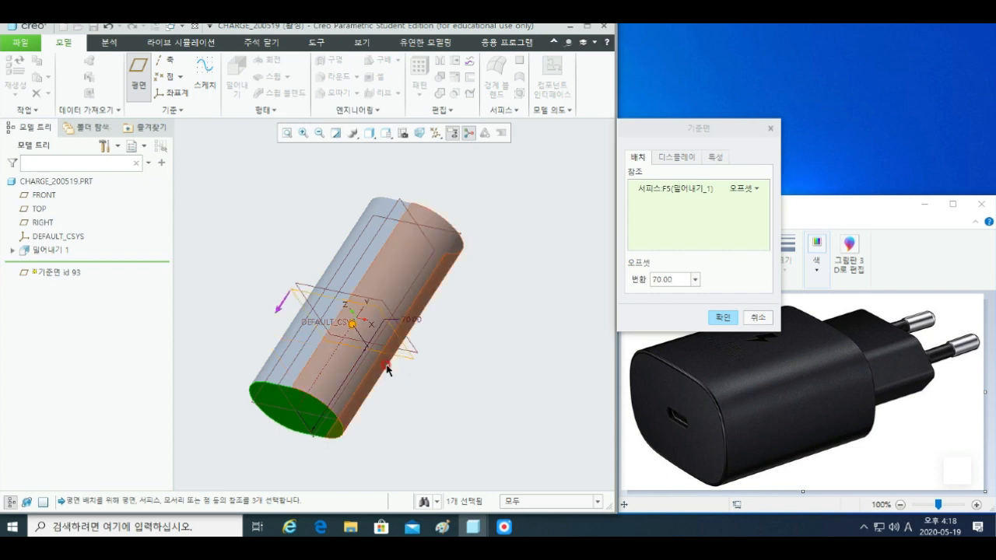
{"action": "middle_click", "coordinate": [496, 371]}
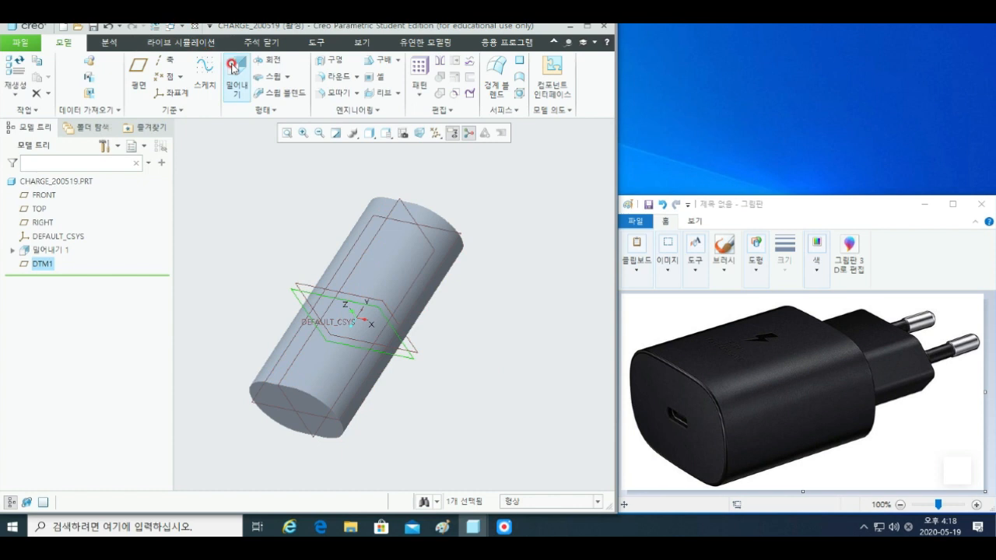
- Start an extrude sketch on datum plane DTM1, face the sketch plane, and add vertical and horizontal centerlines through the origin
{"action": "left_click", "coordinate": [232, 68]}
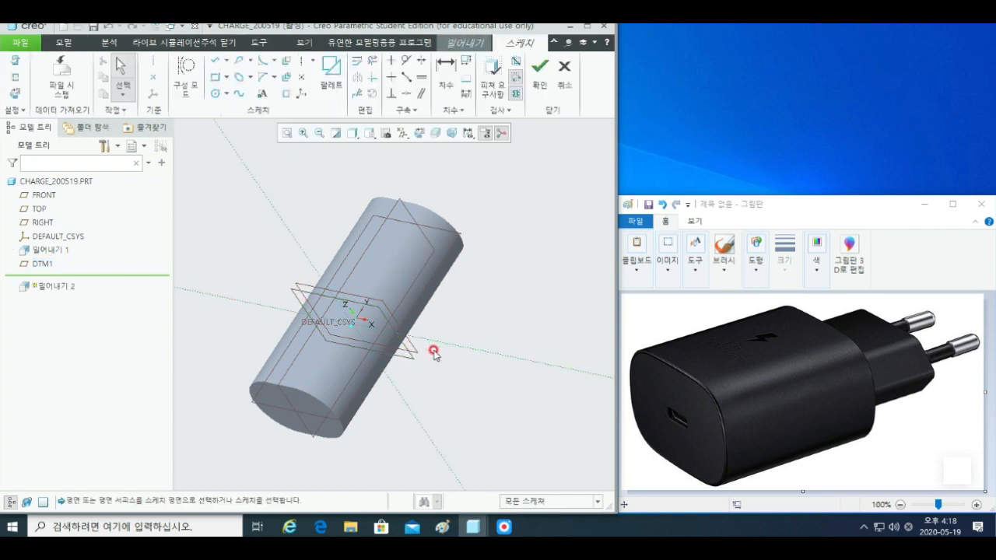
{"action": "middle_click_drag", "start_coordinate": [436, 381], "coordinate": [428, 335]}
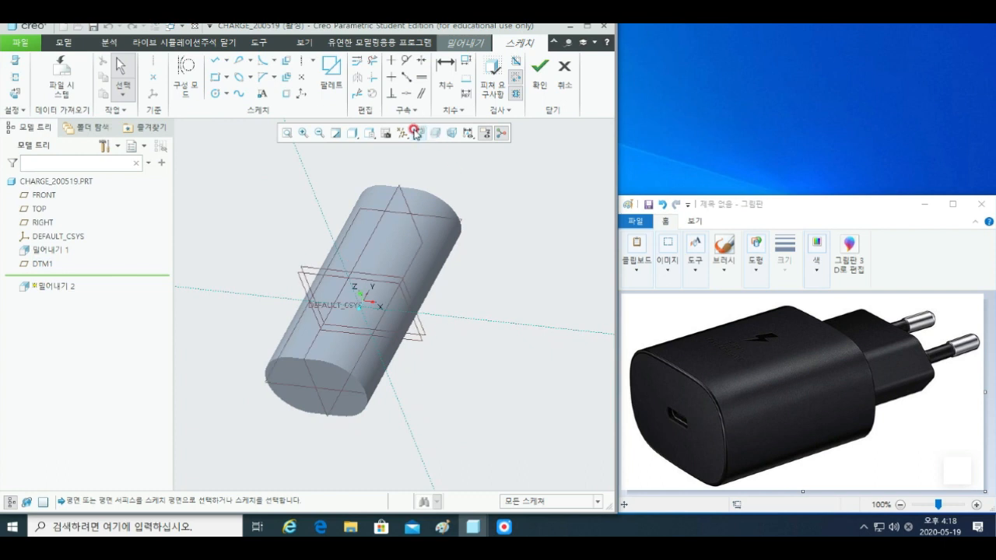
{"action": "left_click", "coordinate": [418, 133]}
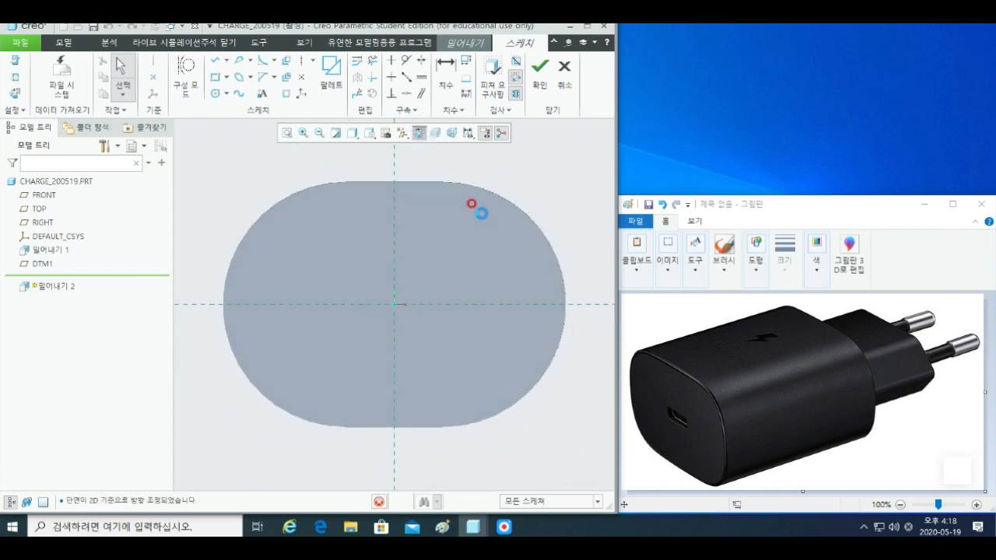
{"action": "scroll", "coordinate": [474, 231], "scroll_direction": "up", "scroll_amount": 2}
{"action": "right_click", "coordinate": [510, 159]}
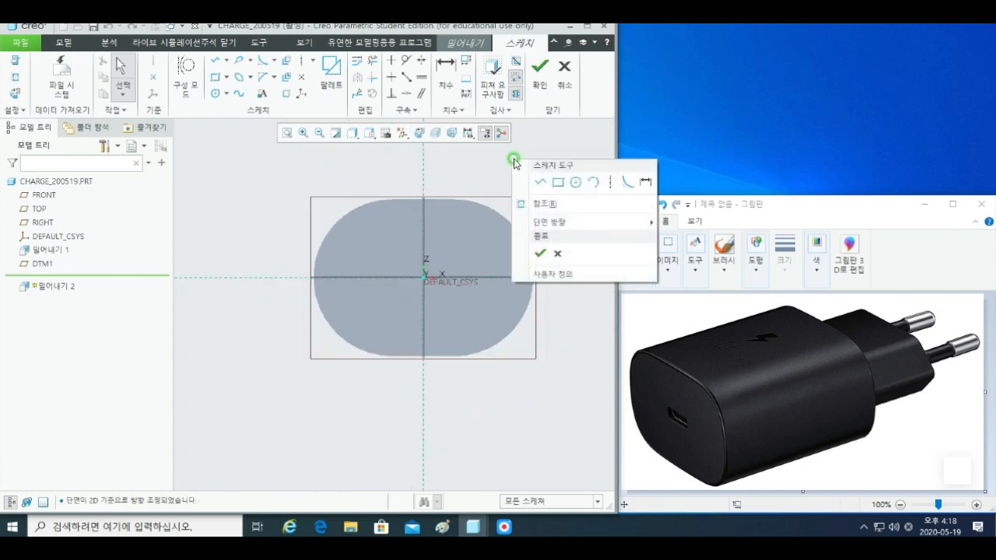
{"action": "left_click", "coordinate": [610, 189]}
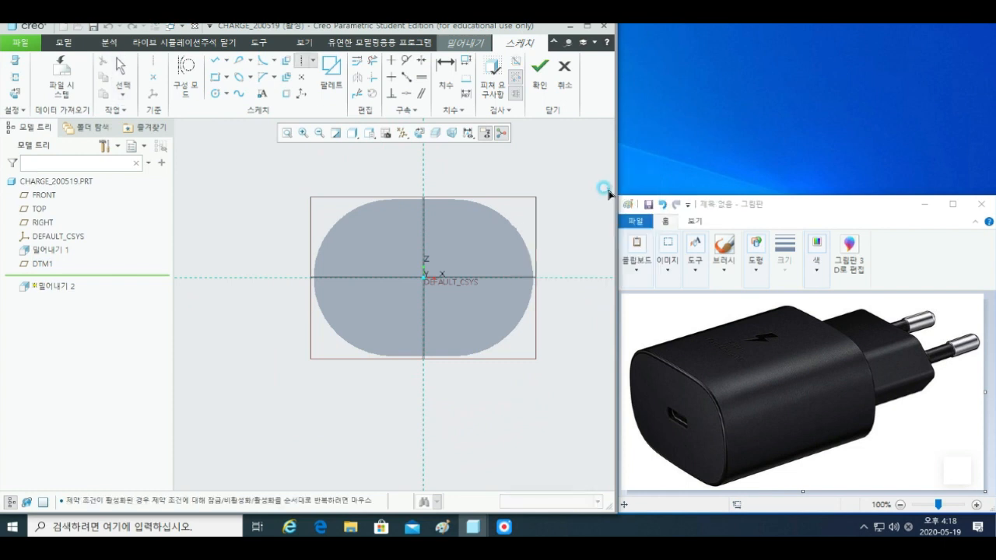
{"action": "left_click", "coordinate": [422, 187]}
{"action": "left_click", "coordinate": [424, 222]}
{"action": "left_click", "coordinate": [392, 281]}
{"action": "left_click", "coordinate": [410, 285]}
{"action": "middle_click", "coordinate": [489, 306]}
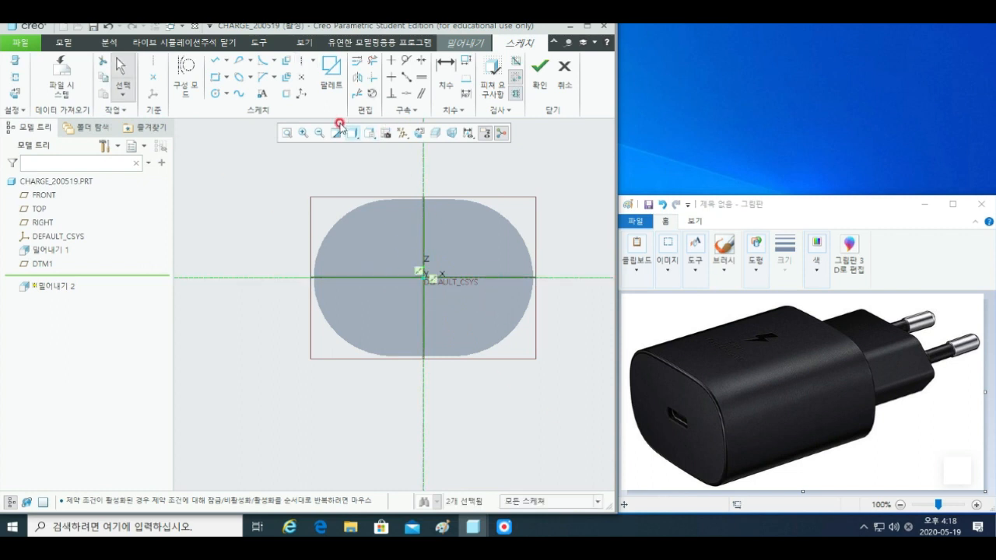
- Project the body's two side arcs and its upper and lower straight edges into the sketch
{"action": "left_click", "coordinate": [288, 97]}
{"action": "left_click", "coordinate": [342, 218]}
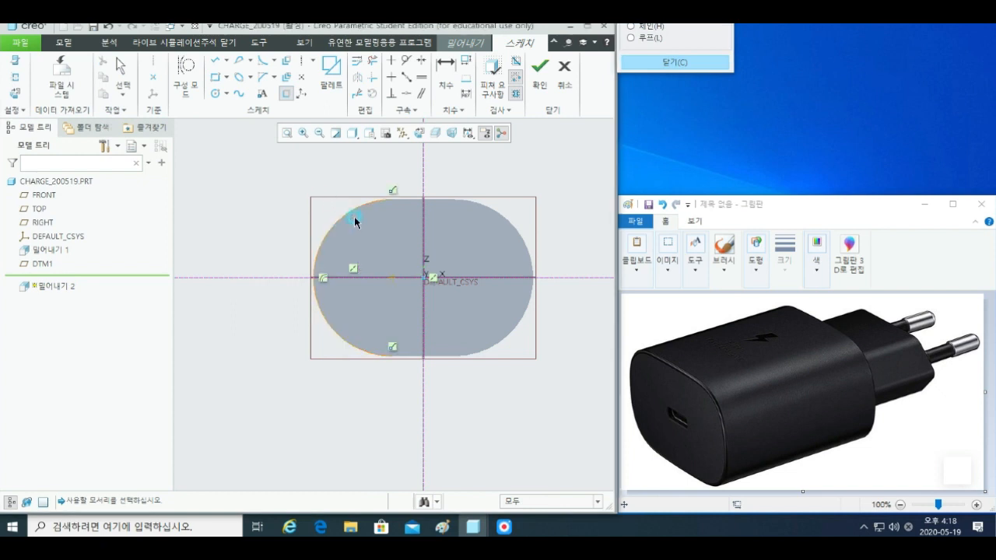
{"action": "left_click", "coordinate": [489, 225]}
{"action": "left_click", "coordinate": [438, 356]}
{"action": "left_click", "coordinate": [426, 201]}
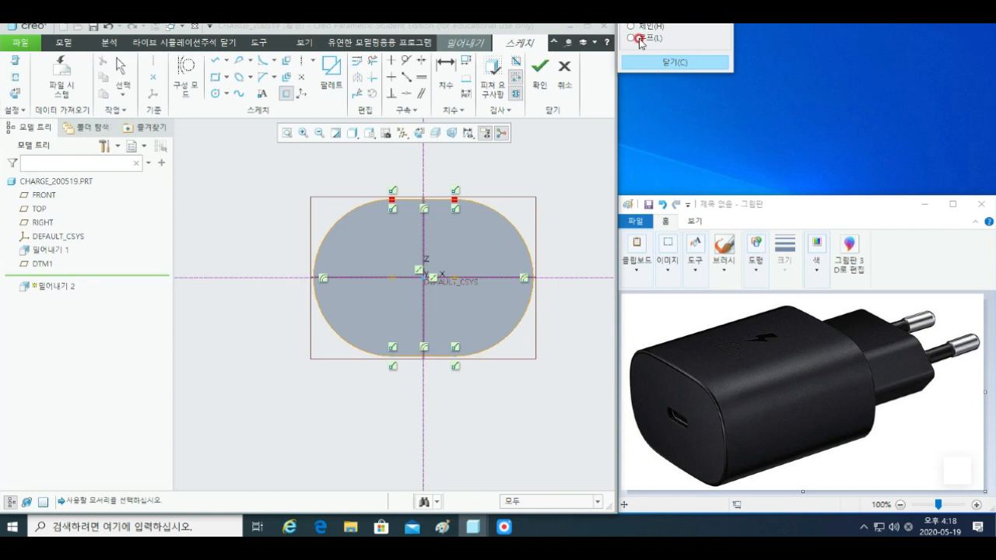
{"action": "left_click", "coordinate": [674, 62]}
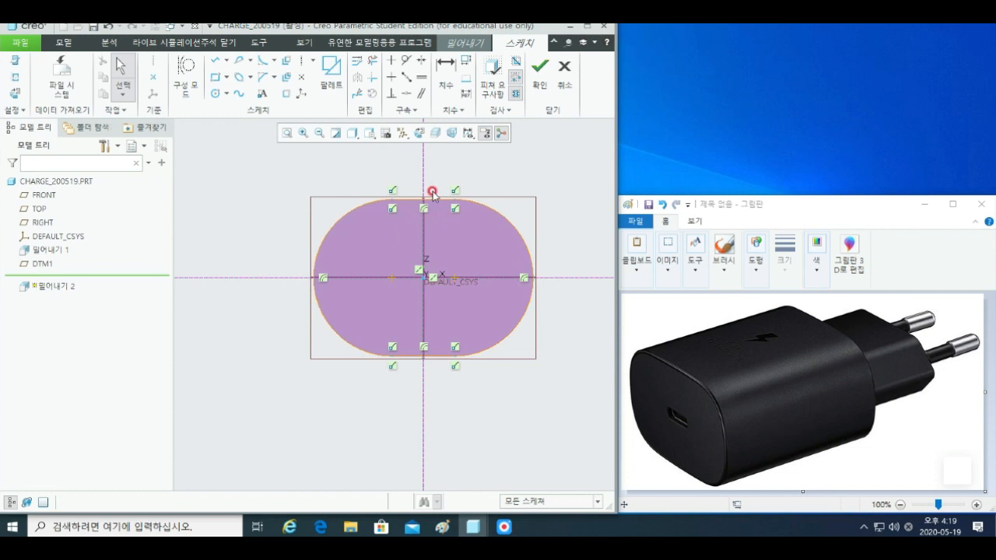
- Sketch a horizontal line symmetric about the vertical centerline, about 8.9 below the outline's upper edge
{"action": "right_click", "coordinate": [389, 229]}
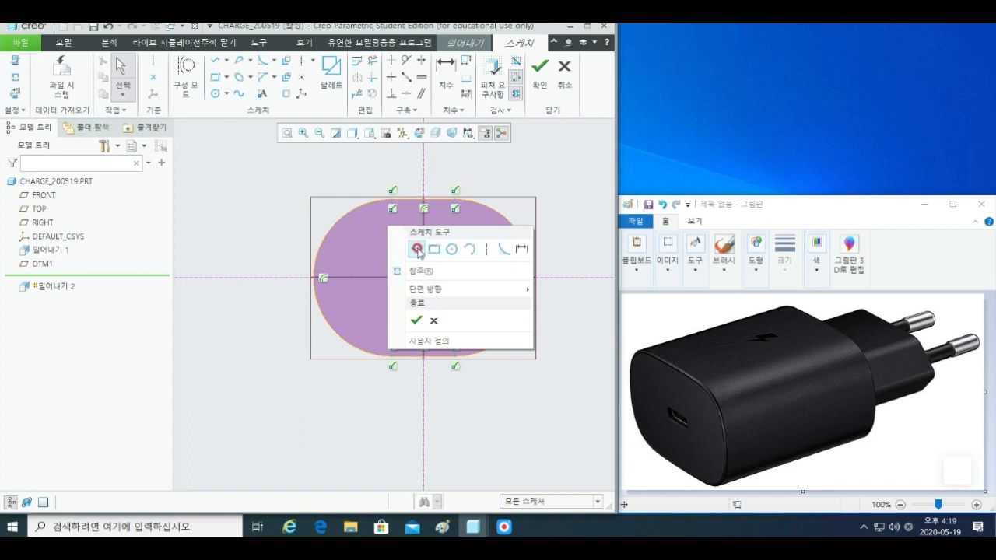
{"action": "left_click", "coordinate": [417, 249]}
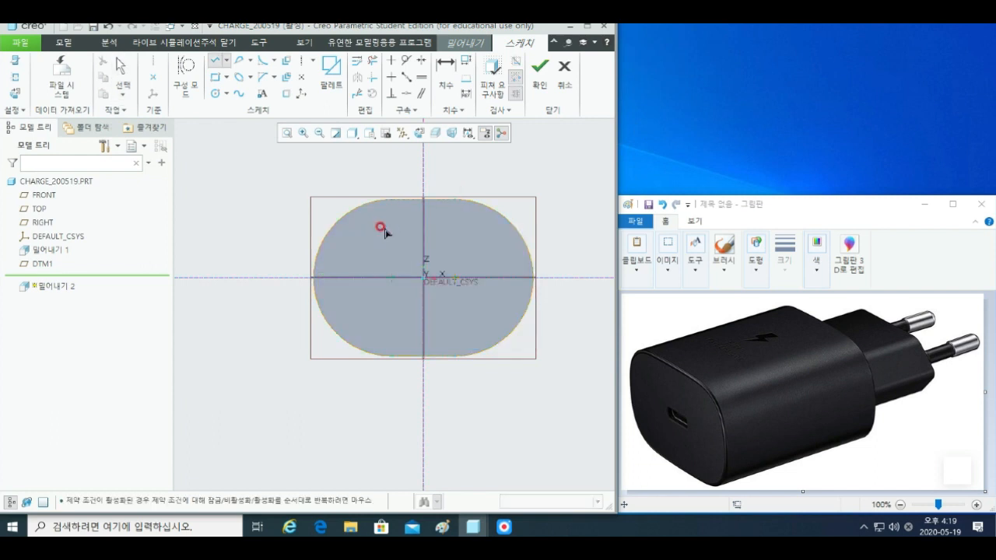
{"action": "left_click", "coordinate": [465, 227]}
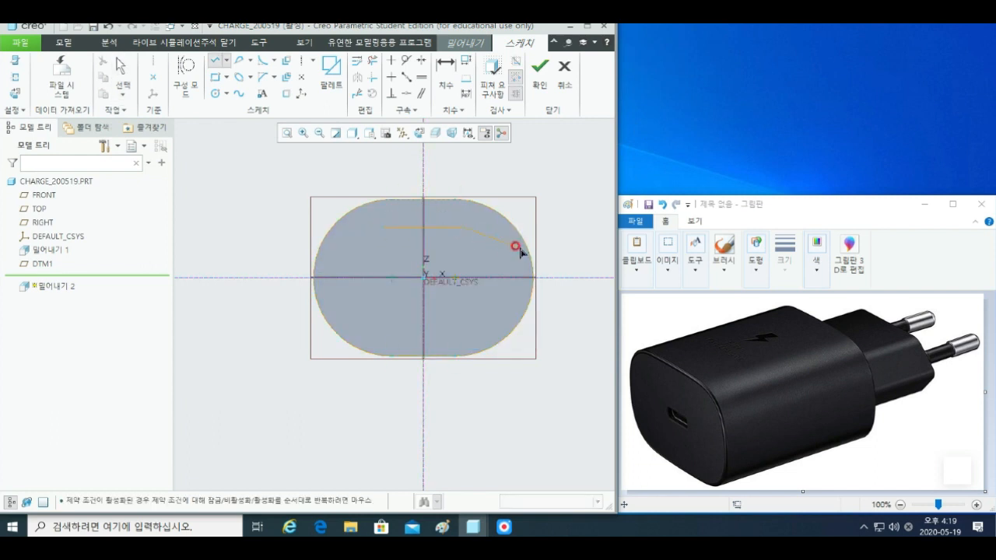
{"action": "middle_click", "coordinate": [468, 248]}
- Set the horizontal line's distance from the outline's upper edge to 12 and its length to 20
{"action": "double_click", "coordinate": [381, 215]}
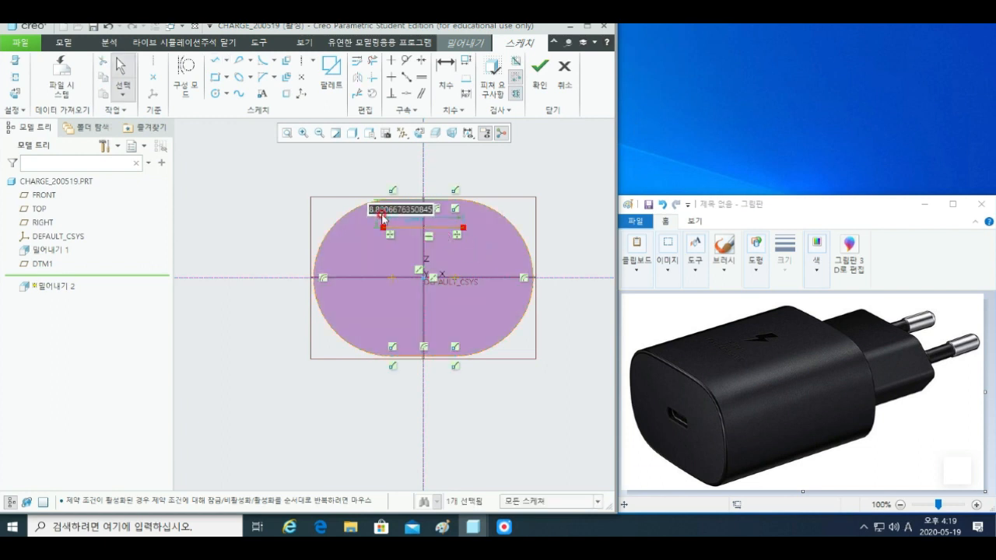
{"action": "type", "text": "12"}
{"action": "key", "text": "Return"}
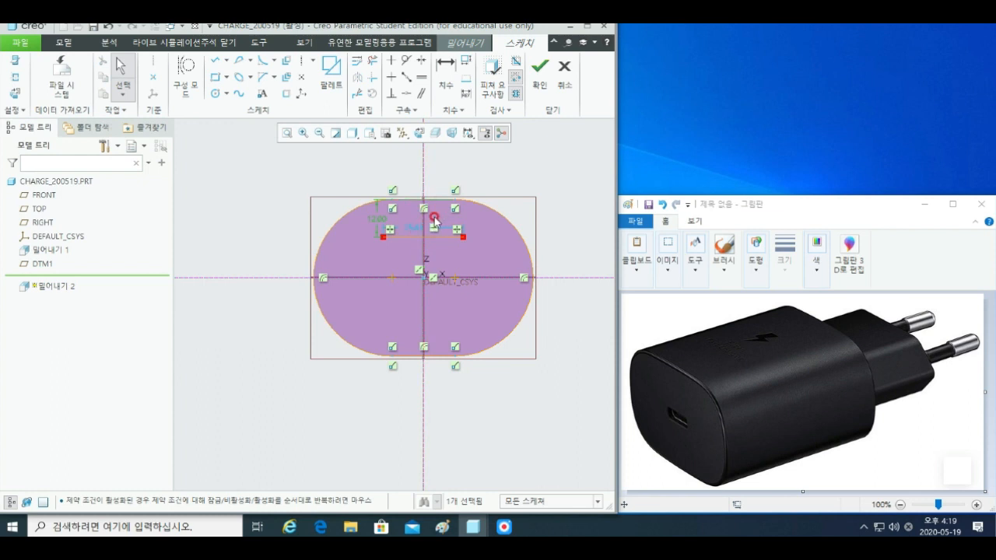
{"action": "left_click", "coordinate": [409, 233]}
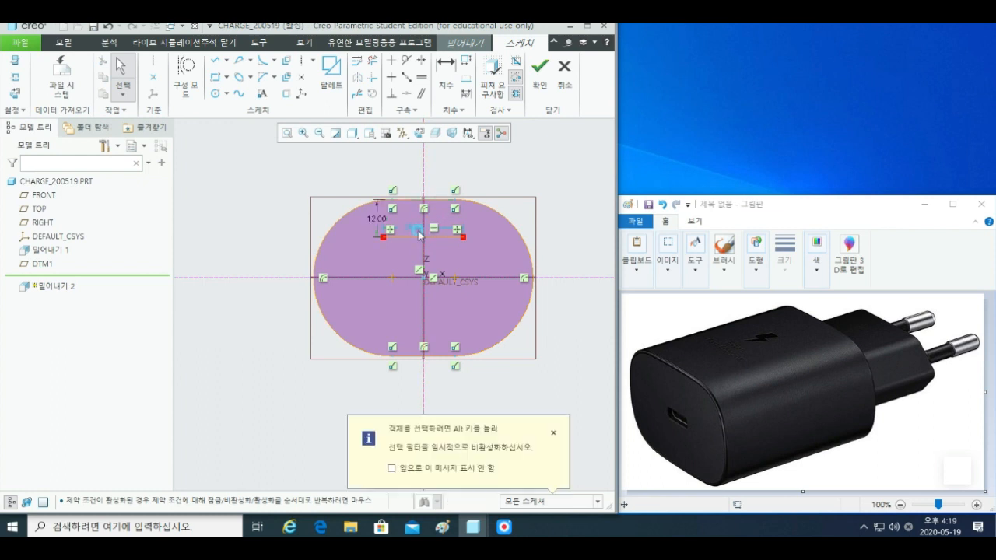
{"action": "type", "text": "20"}
{"action": "key", "text": "Return"}
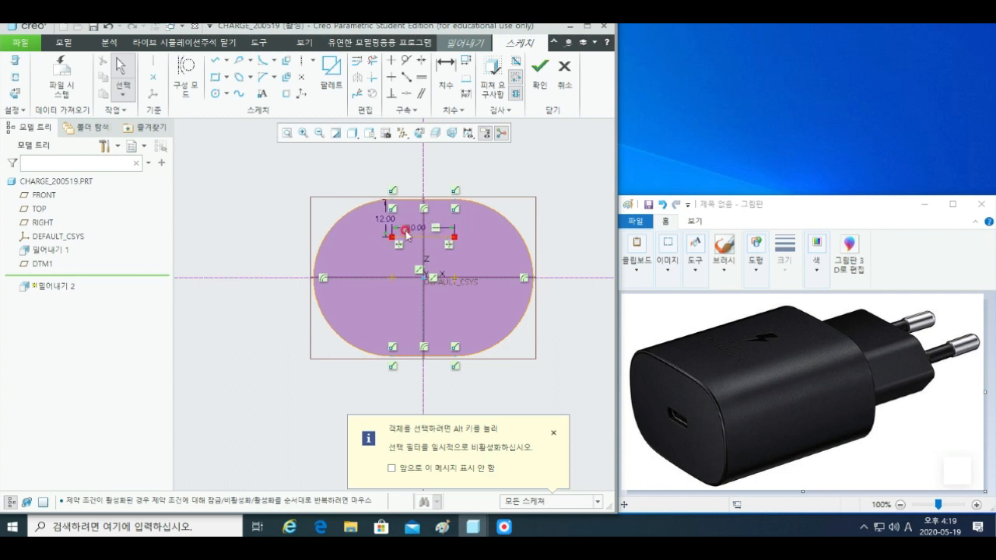
- Sketch two slanted lines from the horizontal line's ends to where the outline's side arcs meet the horizontal centerline
{"action": "key", "text": "l"}
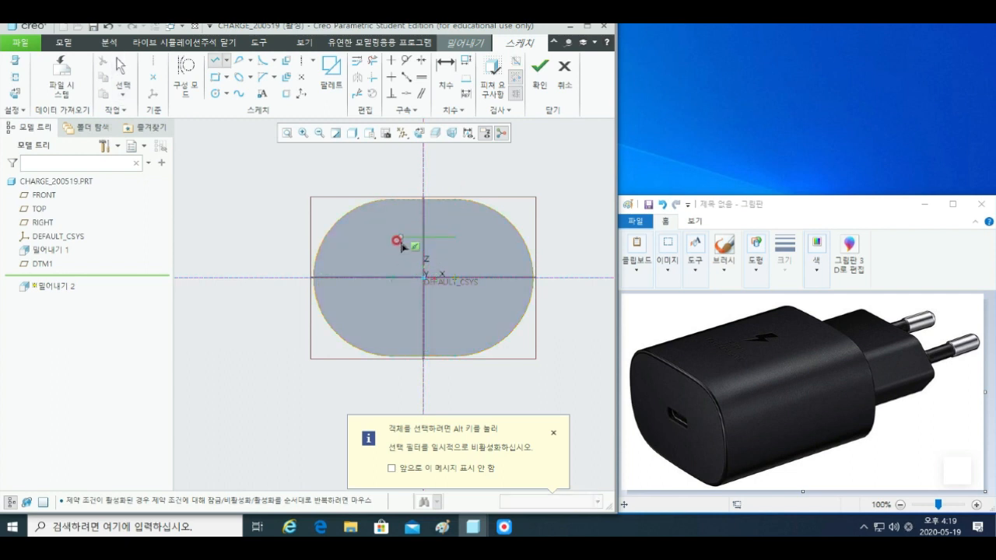
{"action": "left_click", "coordinate": [318, 279]}
{"action": "middle_click", "coordinate": [318, 279]}
{"action": "left_click", "coordinate": [453, 237]}
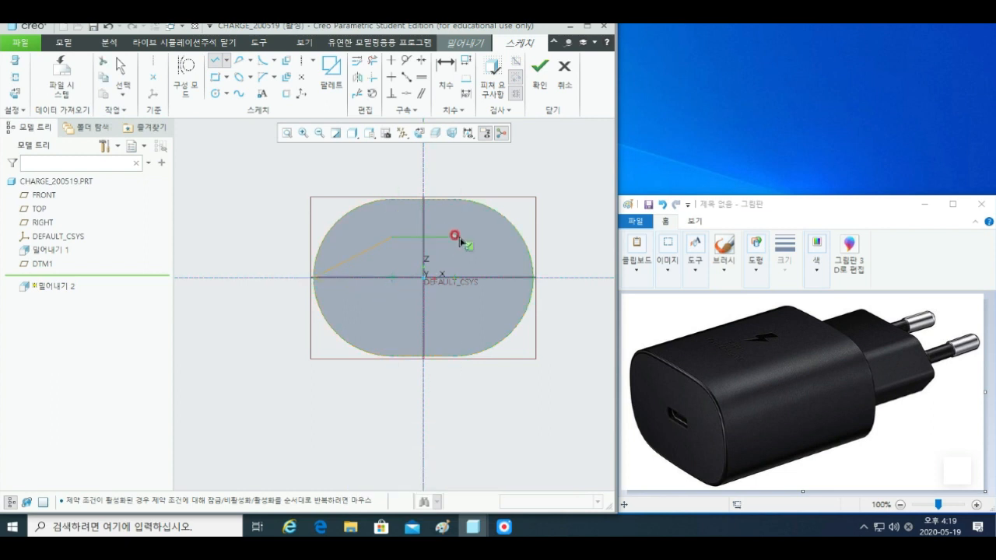
{"action": "left_click", "coordinate": [532, 277]}
{"action": "middle_click", "coordinate": [553, 293]}
{"action": "middle_click", "coordinate": [414, 331]}
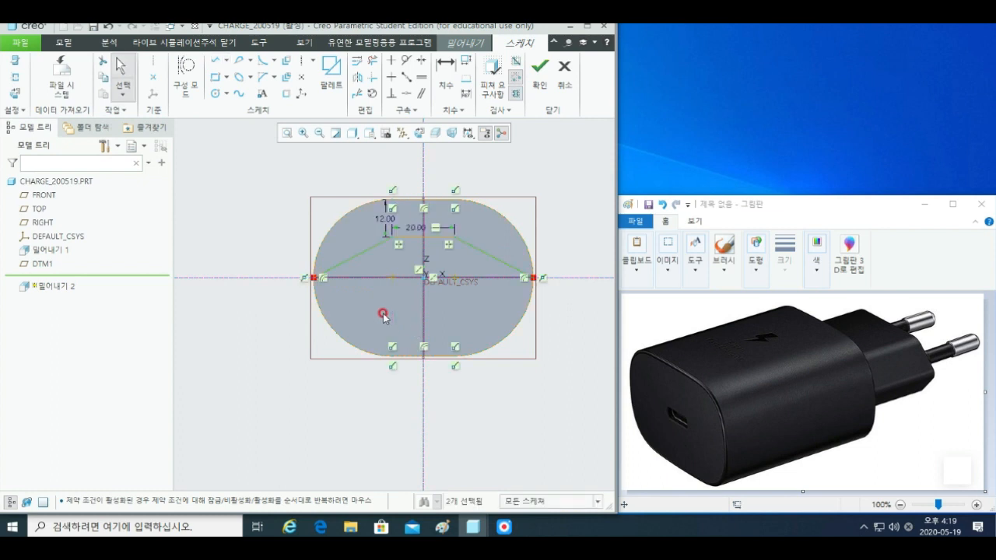
- Trim away the lower half of the projected outline, leaving the closed upper region, and finish the sketch
{"action": "left_click", "coordinate": [374, 63]}
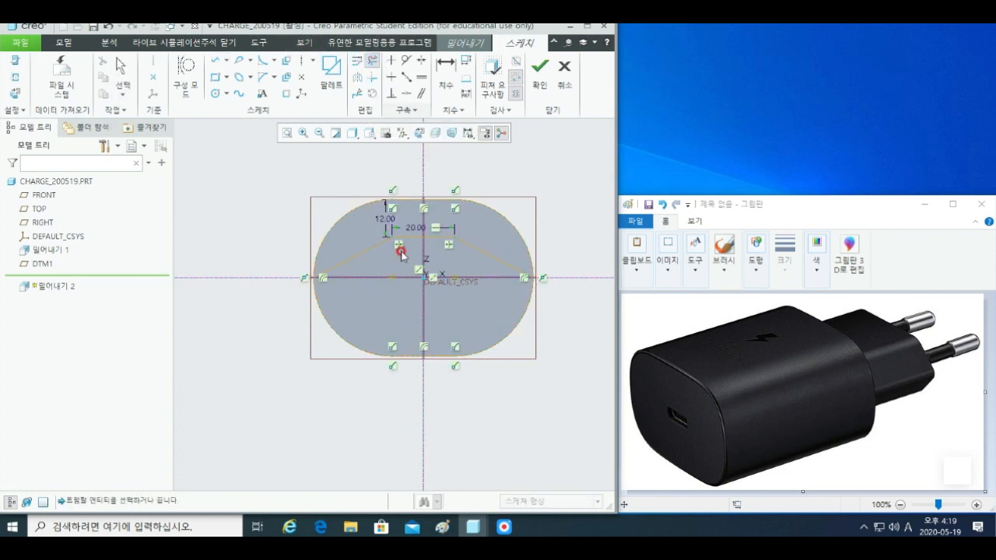
{"action": "mouse_move", "coordinate": [325, 345]}
{"action": "left_mouse_down"}
{"action": "mouse_move", "coordinate": [430, 359]}
{"action": "mouse_move", "coordinate": [517, 342]}
{"action": "mouse_move", "coordinate": [489, 330]}
{"action": "left_mouse_up"}
{"action": "middle_click", "coordinate": [536, 354]}
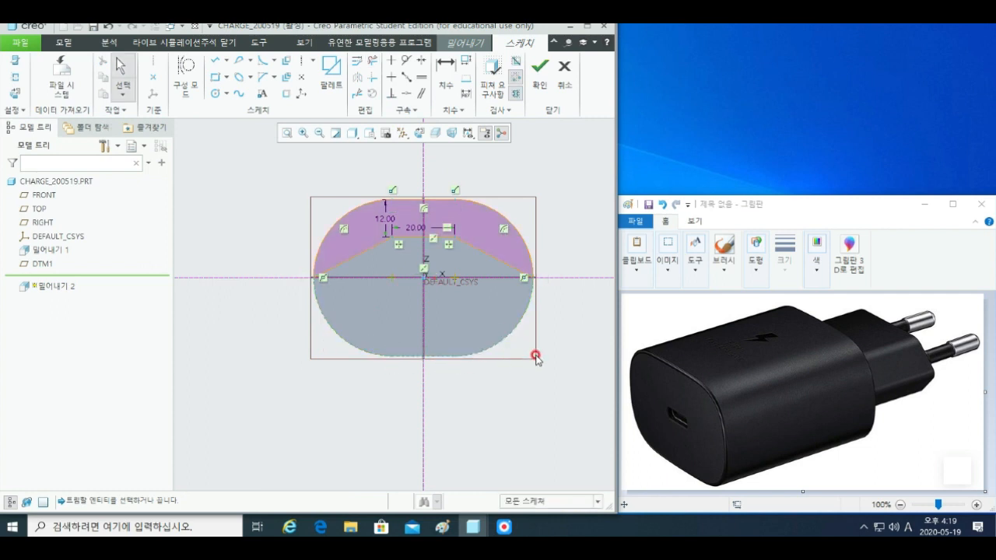
{"action": "left_click", "coordinate": [542, 76]}
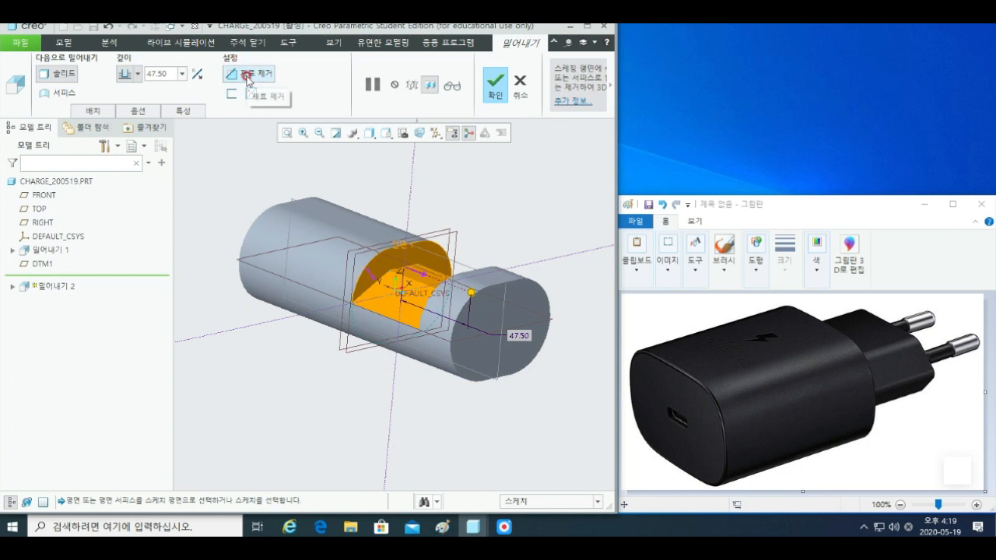
- Complete the extrude as a material-removing cut 99.50 deep, running past the body's end face
{"action": "middle_click_drag", "start_coordinate": [371, 258], "coordinate": [394, 289]}
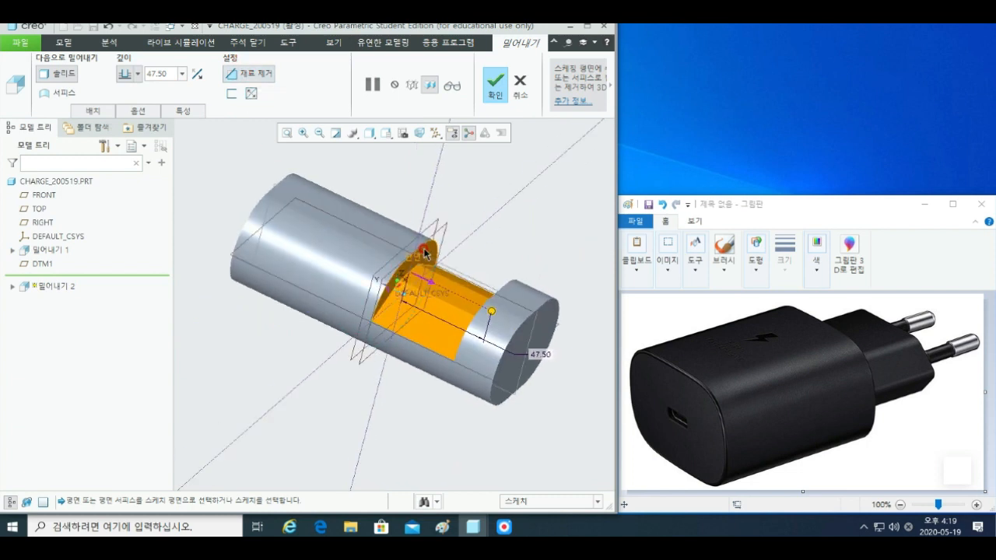
{"action": "scroll", "coordinate": [423, 251], "scroll_direction": "down", "scroll_amount": 3}
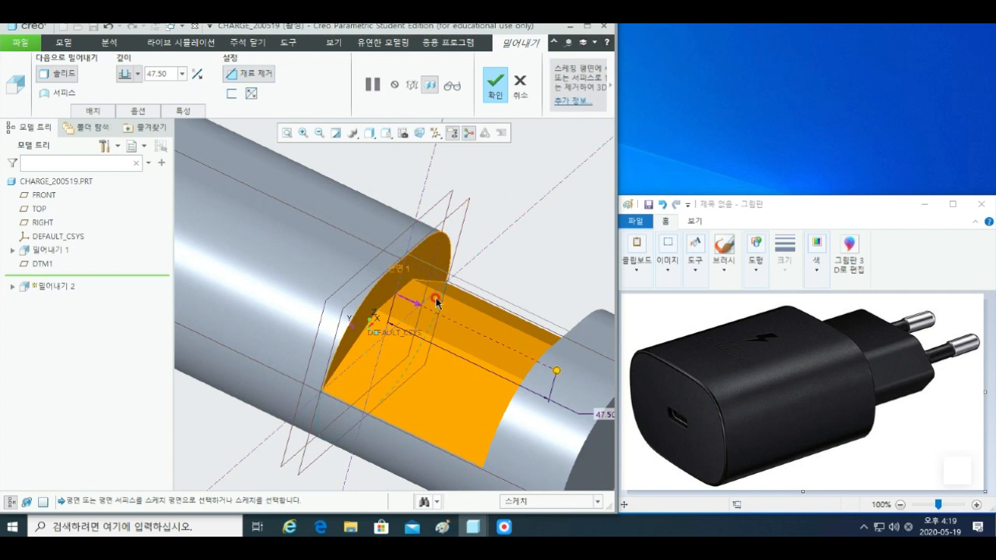
{"action": "scroll", "coordinate": [440, 287], "scroll_direction": "up", "scroll_amount": 3}
{"action": "middle_click_drag", "start_coordinate": [513, 334], "coordinate": [363, 255], "text": "shift"}
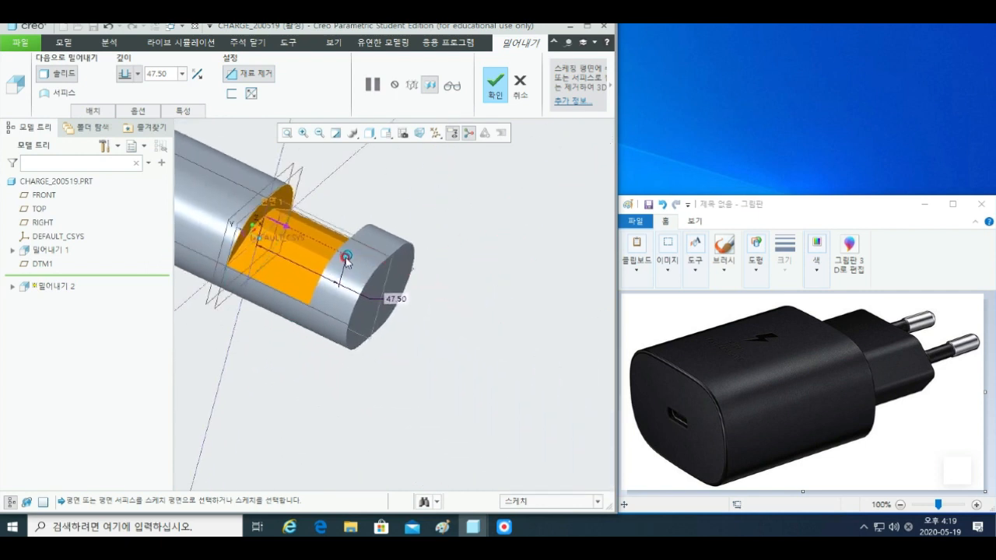
{"action": "left_click_drag", "start_coordinate": [360, 270], "coordinate": [420, 322]}
{"action": "scroll", "coordinate": [433, 273], "scroll_direction": "up", "scroll_amount": 3}
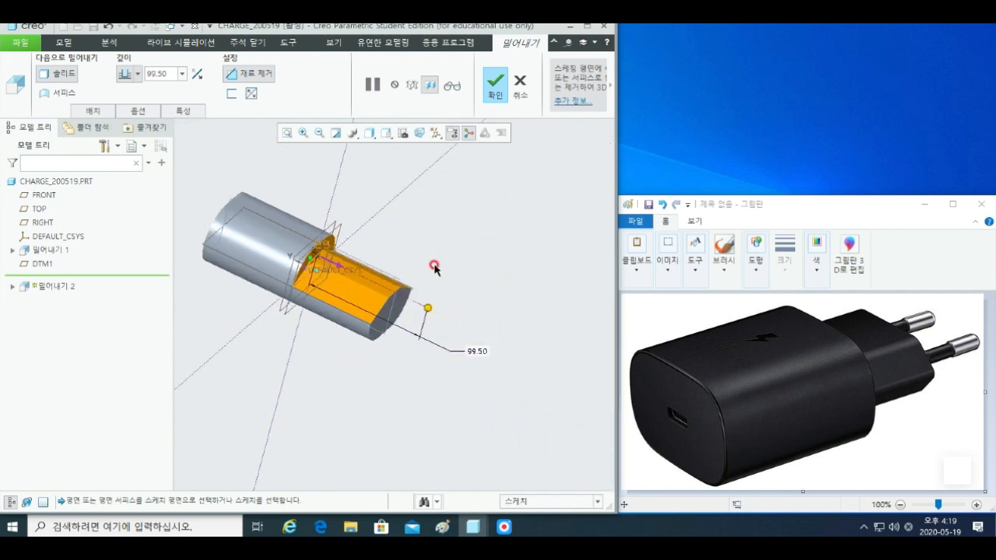
{"action": "middle_click", "coordinate": [467, 260]}
- Start another extrude sketch on datum plane DTM1, face the sketch plane, and display the model as wireframe
{"action": "middle_click_drag", "start_coordinate": [338, 271], "coordinate": [308, 220]}
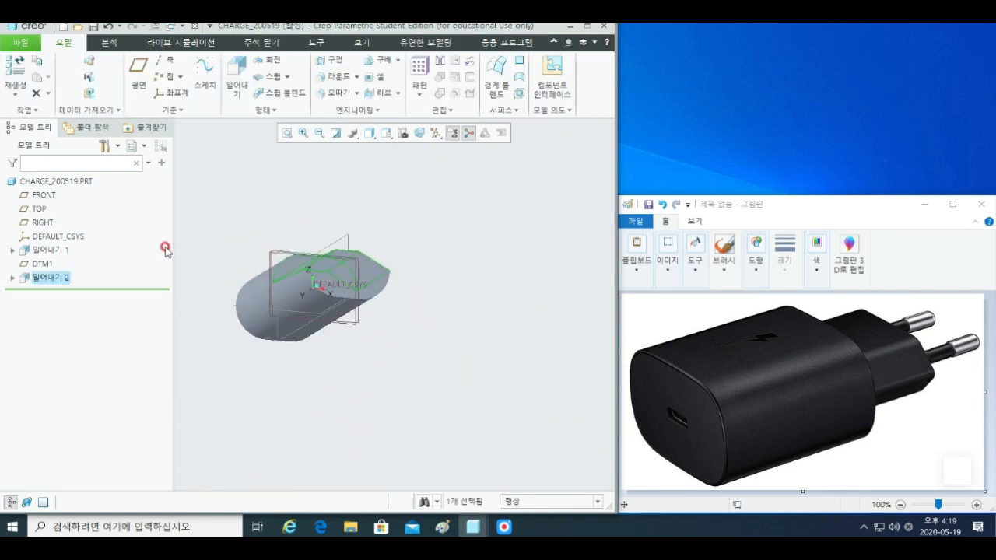
{"action": "left_click", "coordinate": [37, 263]}
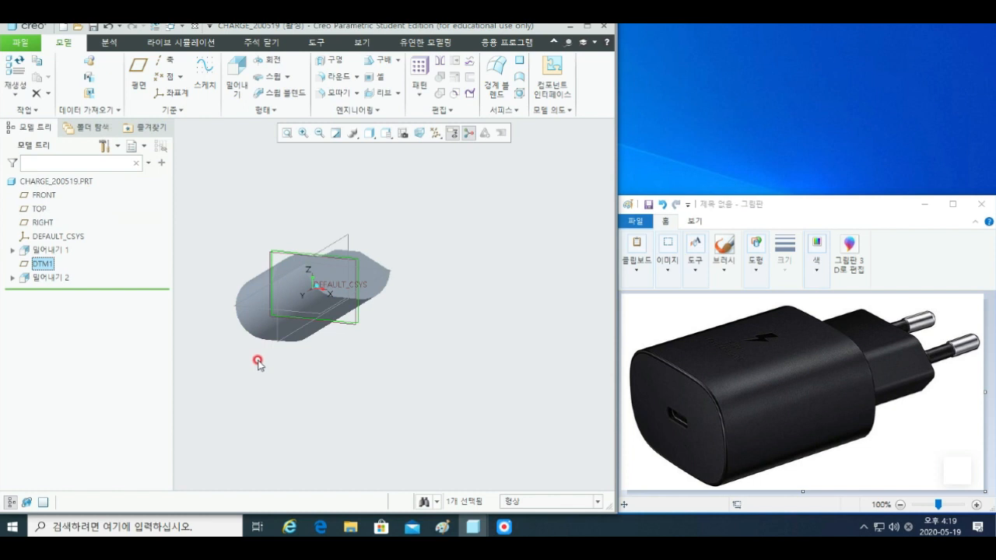
{"action": "middle_click_drag", "start_coordinate": [257, 361], "coordinate": [332, 347], "text": "shift"}
{"action": "left_click", "coordinate": [236, 78]}
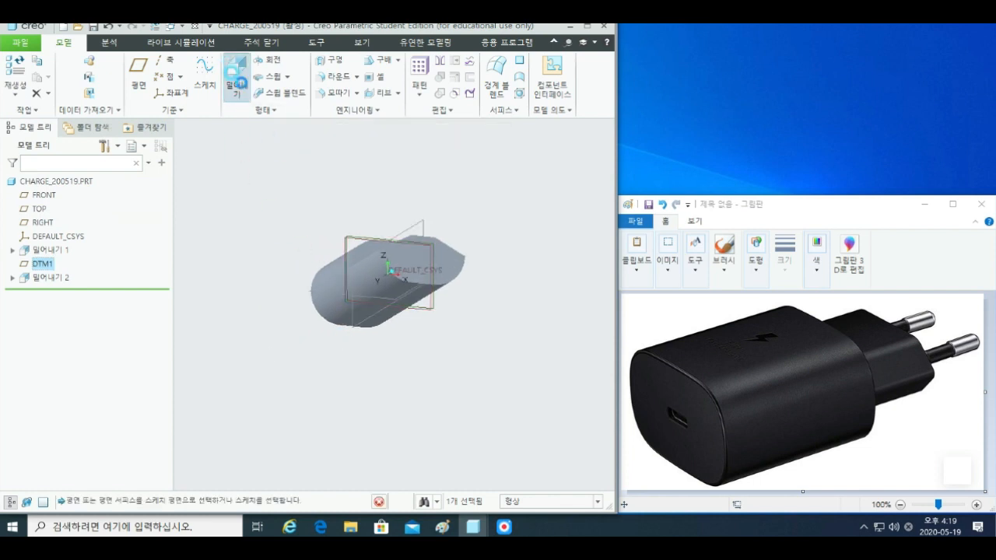
{"action": "middle_click_drag", "start_coordinate": [402, 278], "coordinate": [405, 294], "text": "shift"}
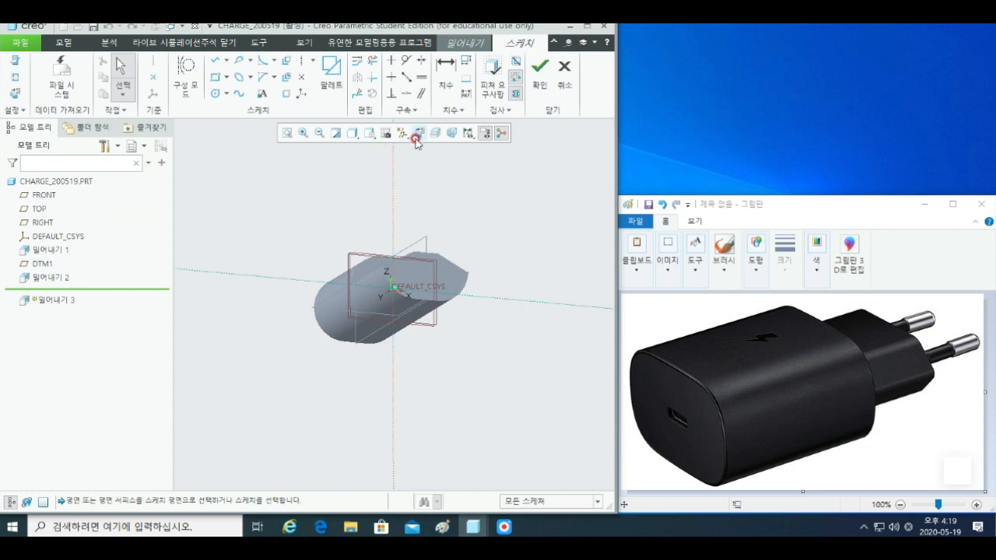
{"action": "left_click", "coordinate": [419, 133]}
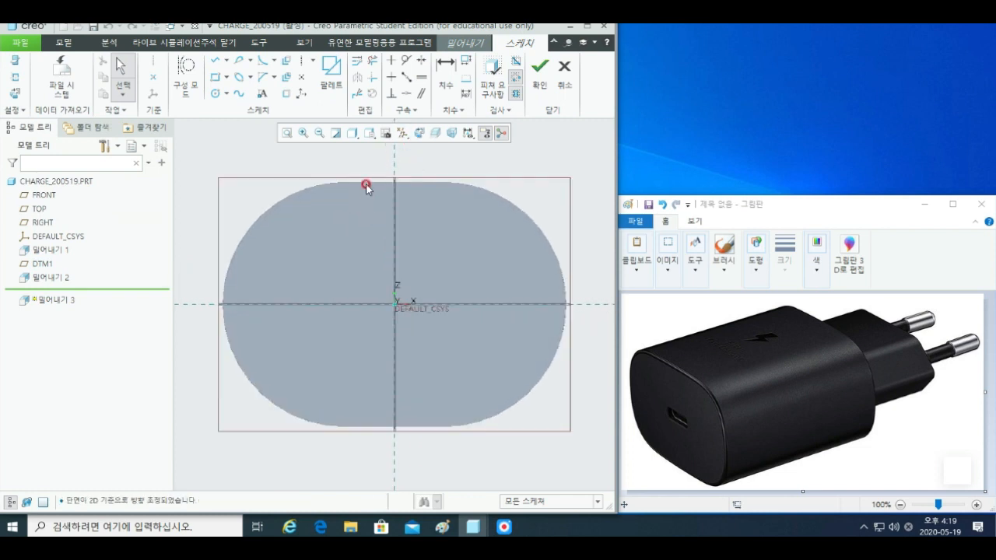
{"action": "left_click", "coordinate": [352, 134]}
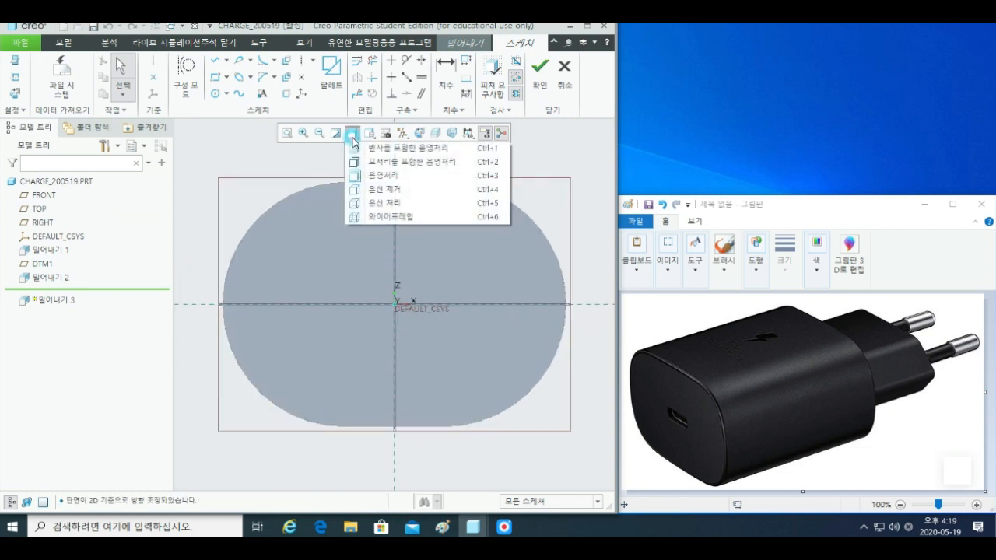
{"action": "left_click", "coordinate": [399, 218]}
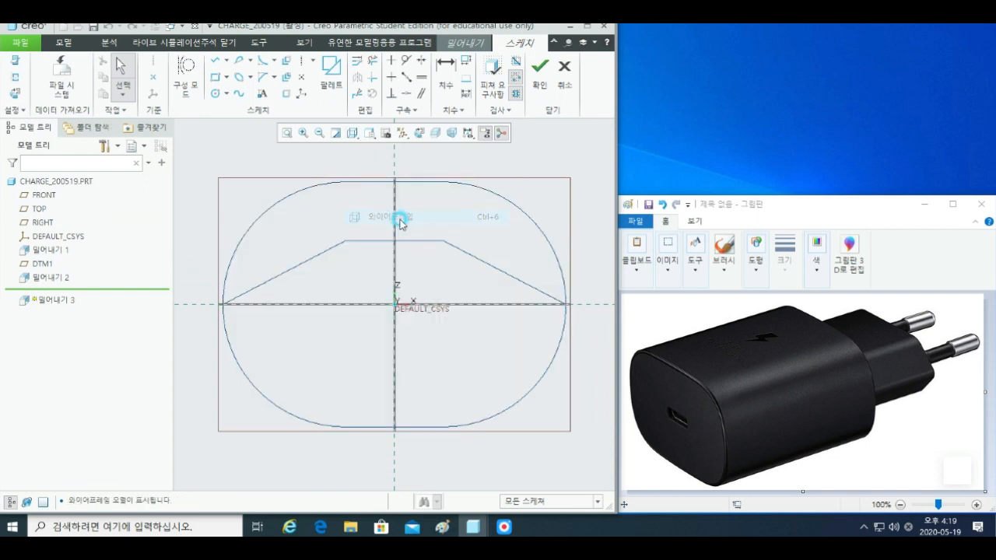
{"action": "scroll", "coordinate": [369, 332], "scroll_direction": "up", "scroll_amount": 1}
{"action": "middle_click_drag", "start_coordinate": [389, 355], "coordinate": [384, 338], "text": "shift"}
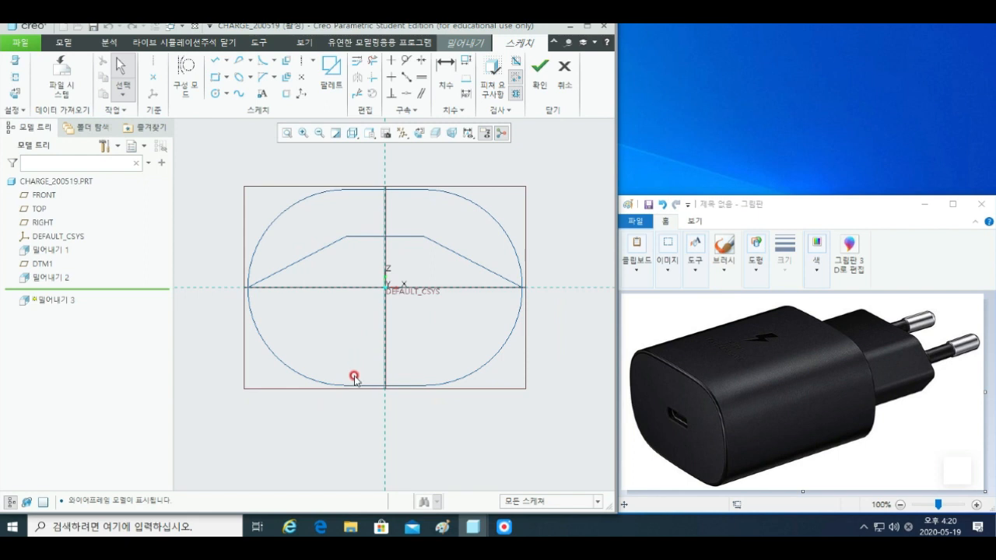
- Project the body outline's lower flat edge and its two lower side arcs into the sketch
{"action": "left_click", "coordinate": [286, 93]}
{"action": "left_click", "coordinate": [340, 386]}
{"action": "left_click", "coordinate": [343, 387]}
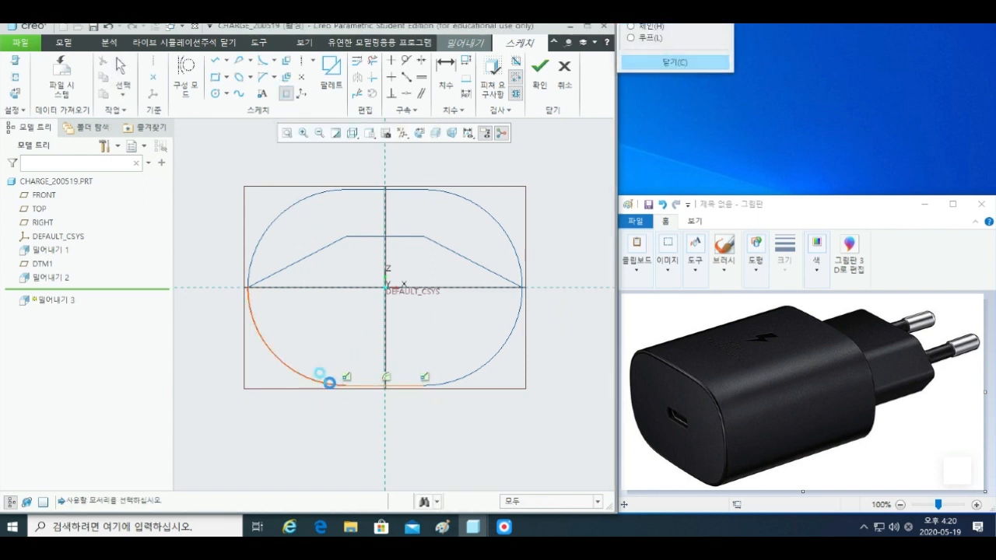
{"action": "left_click", "coordinate": [472, 378]}
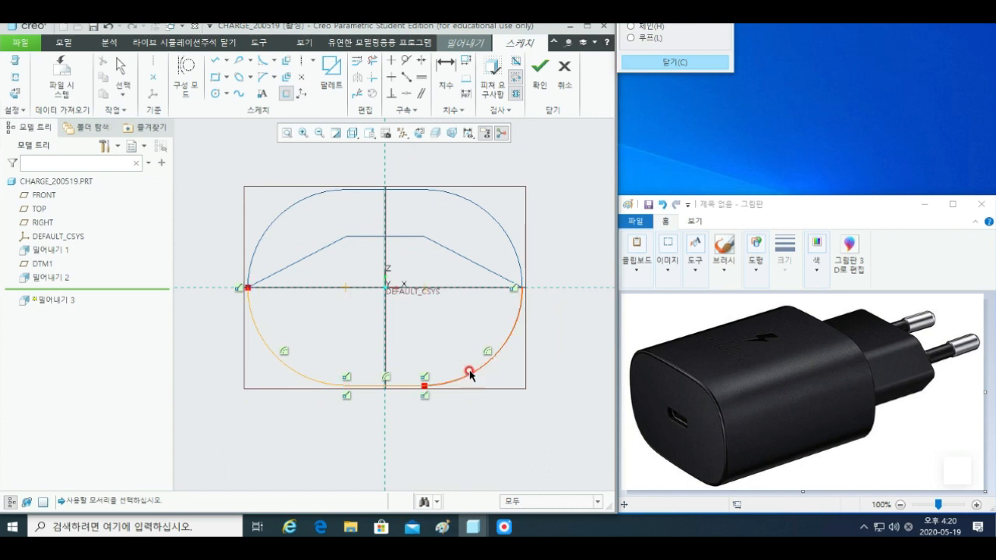
- Add a vertical and a horizontal centerline through the sketch origin
{"action": "right_click", "coordinate": [371, 340]}
{"action": "left_click", "coordinate": [401, 360]}
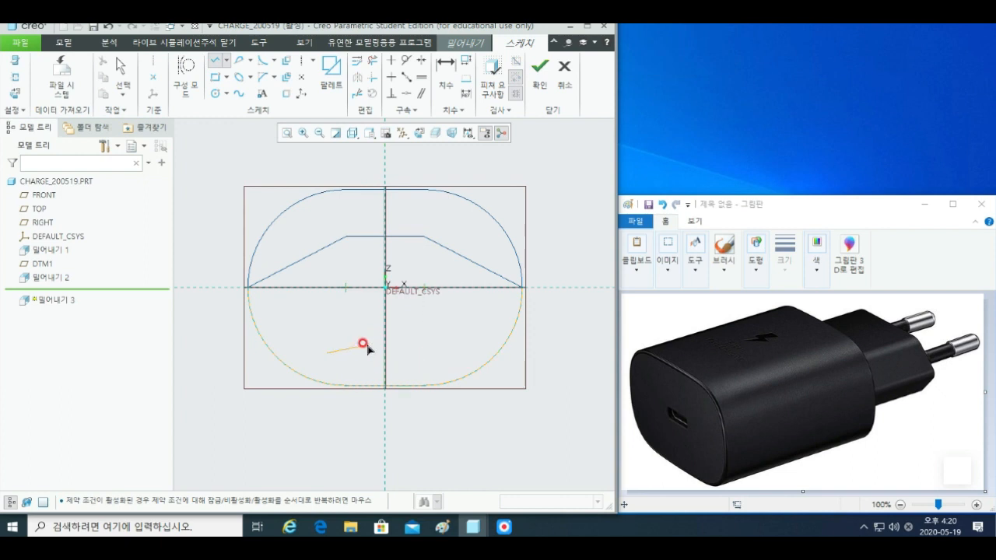
{"action": "right_click", "coordinate": [421, 324]}
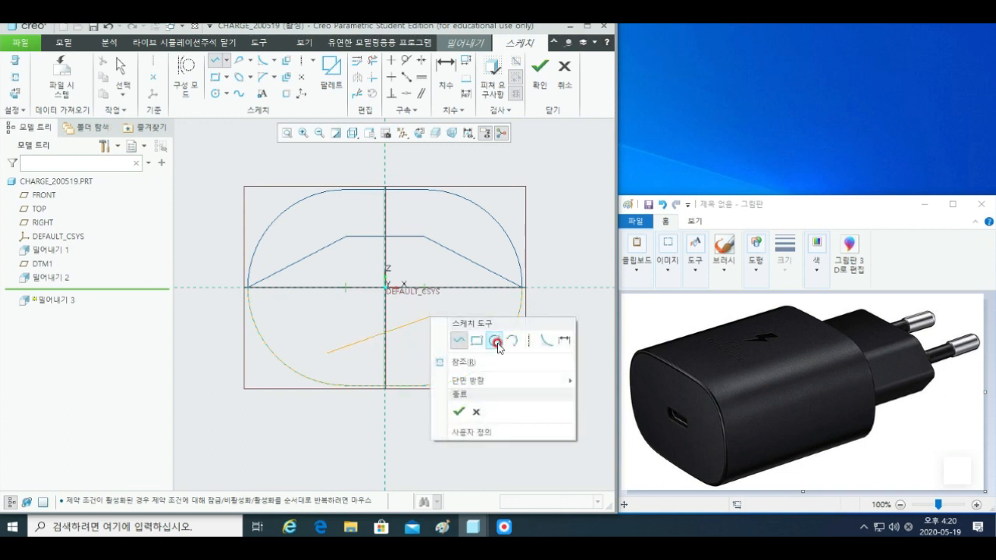
{"action": "left_click", "coordinate": [468, 312]}
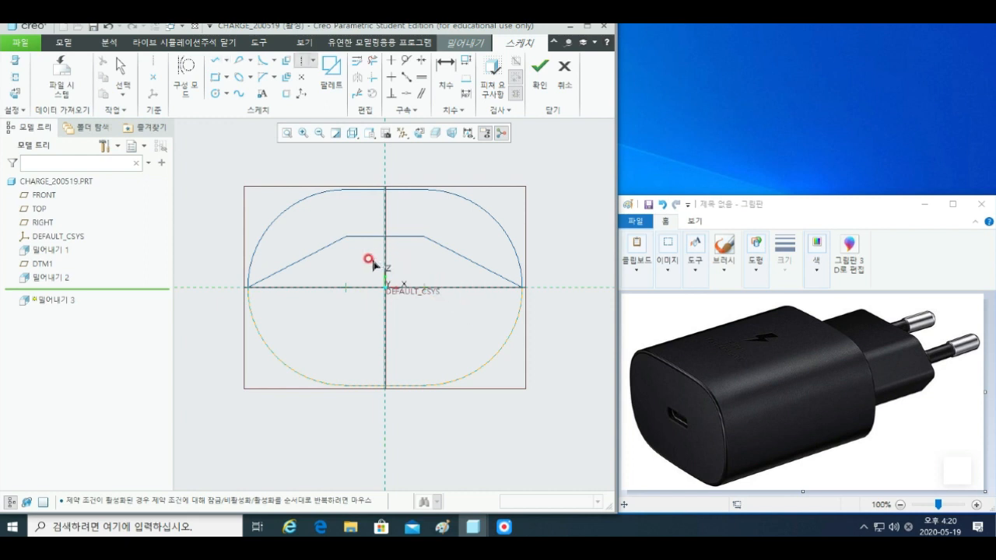
{"action": "left_click", "coordinate": [384, 291]}
{"action": "left_click", "coordinate": [382, 343]}
{"action": "left_click", "coordinate": [222, 288]}
{"action": "left_click", "coordinate": [239, 289]}
{"action": "middle_click", "coordinate": [313, 322]}
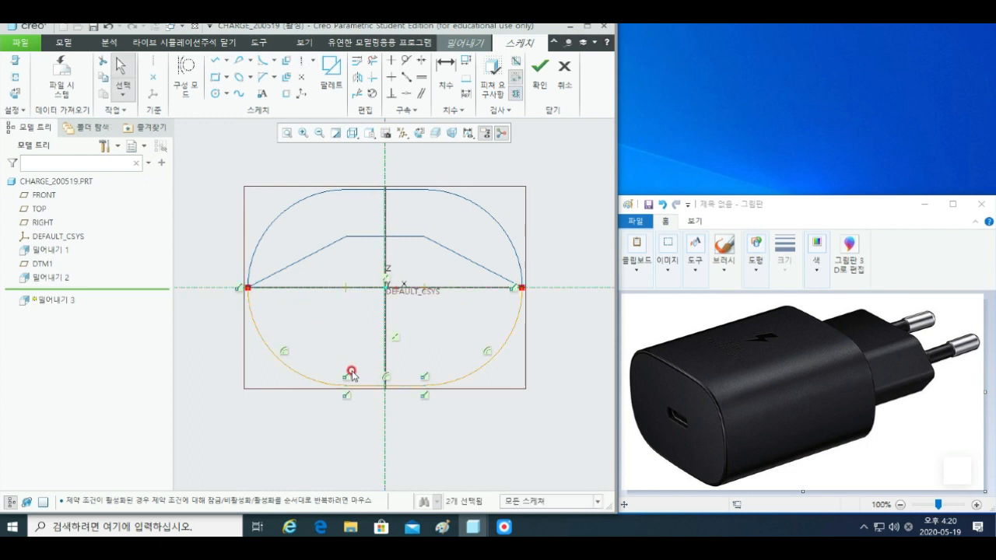
- Sketch a horizontal line above the lower flat edge, symmetric and equally wide, and set its distance from that edge to 12
{"action": "key", "text": "l"}
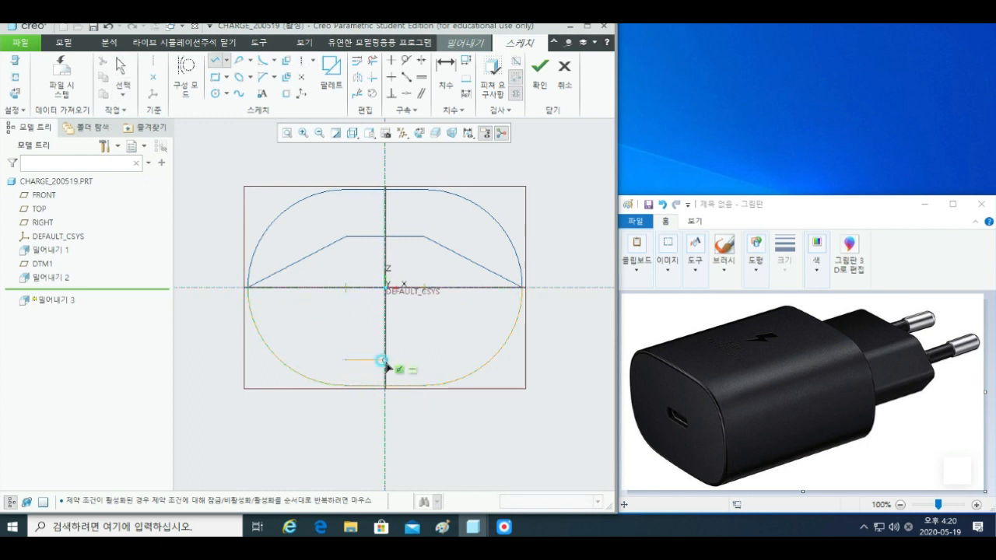
{"action": "left_click", "coordinate": [425, 360]}
{"action": "middle_click", "coordinate": [486, 380]}
{"action": "middle_click", "coordinate": [391, 383]}
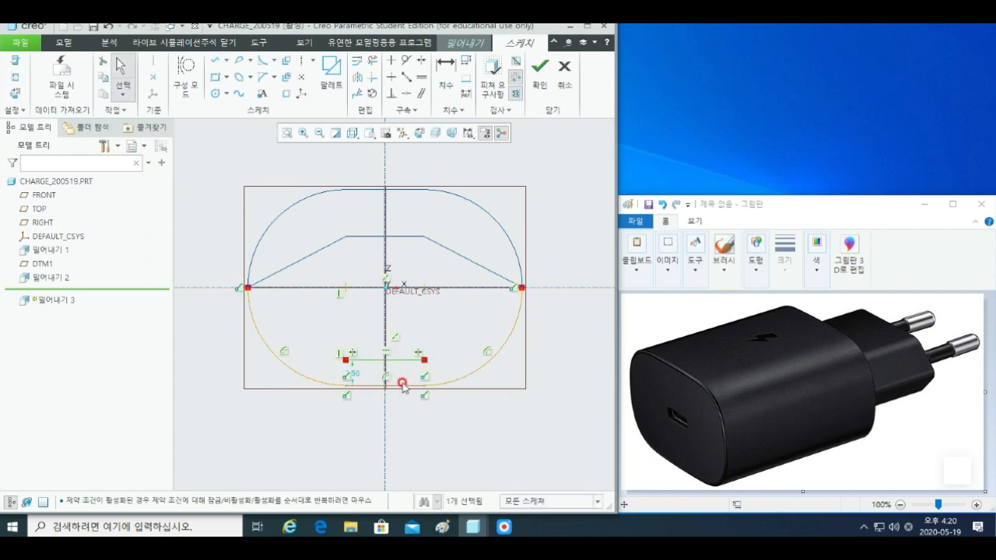
{"action": "double_click", "coordinate": [355, 379]}
{"action": "type", "text": "12"}
{"action": "key", "text": "Return"}
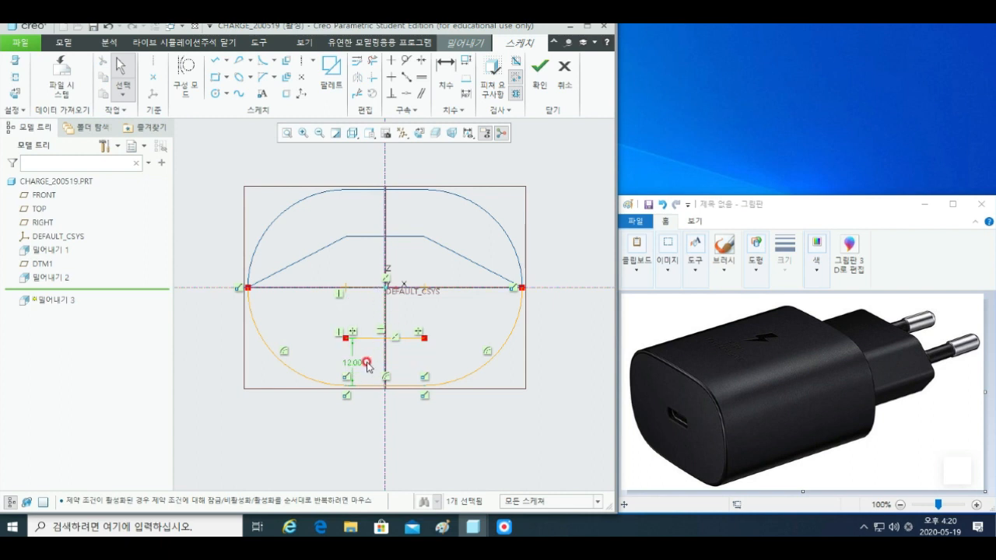
{"action": "scroll", "coordinate": [361, 347], "scroll_direction": "down", "scroll_amount": 3}
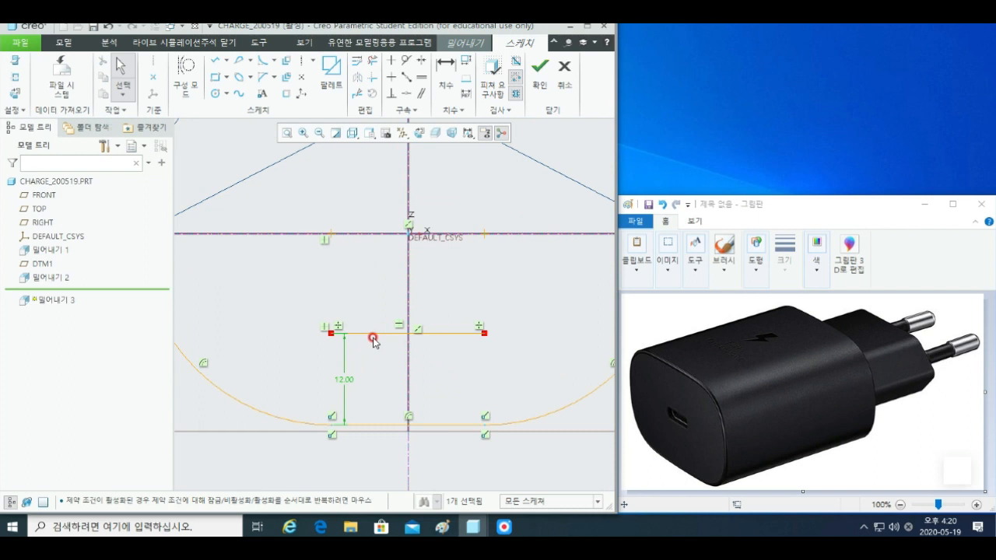
{"action": "key", "text": "l"}
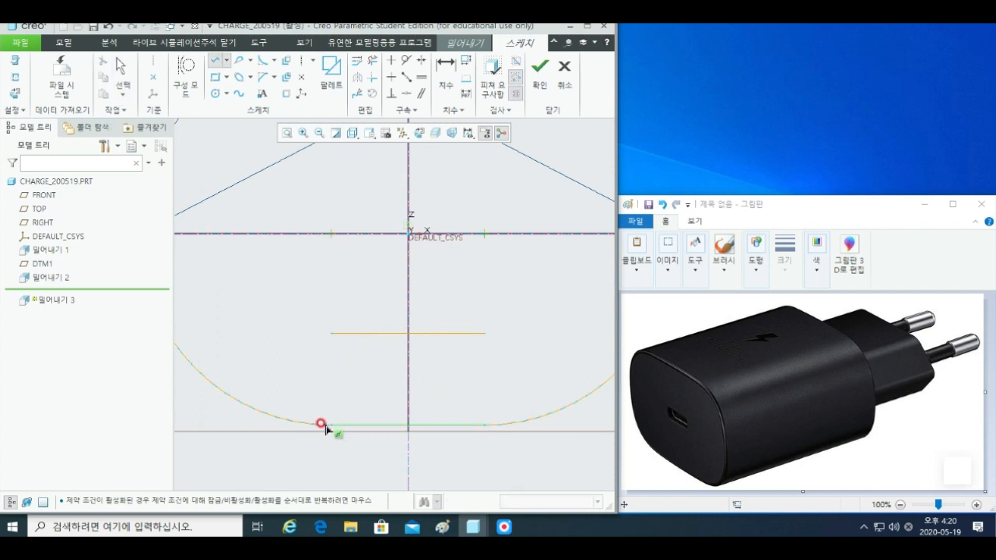
{"action": "left_click", "coordinate": [330, 425]}
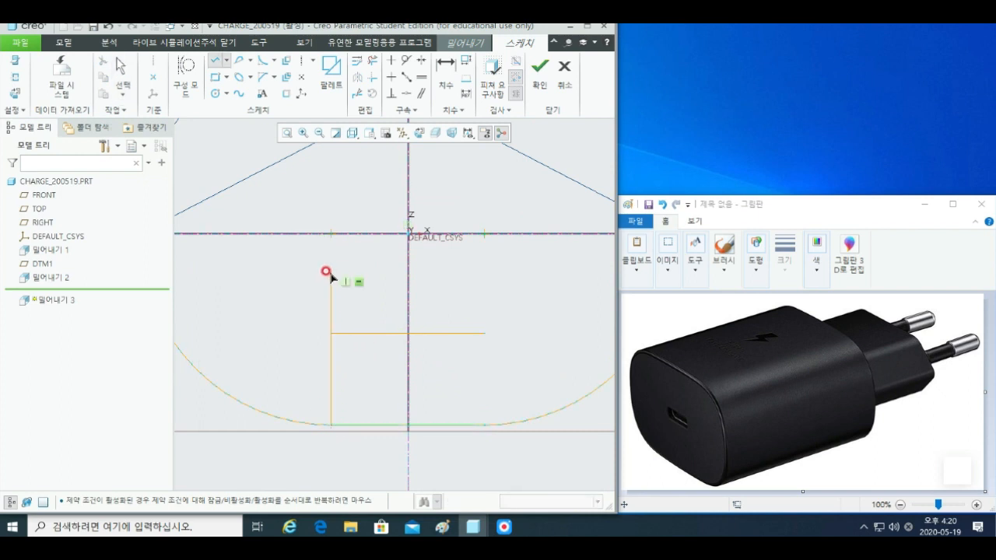
{"action": "scroll", "coordinate": [332, 355], "scroll_direction": "up", "scroll_amount": 3}
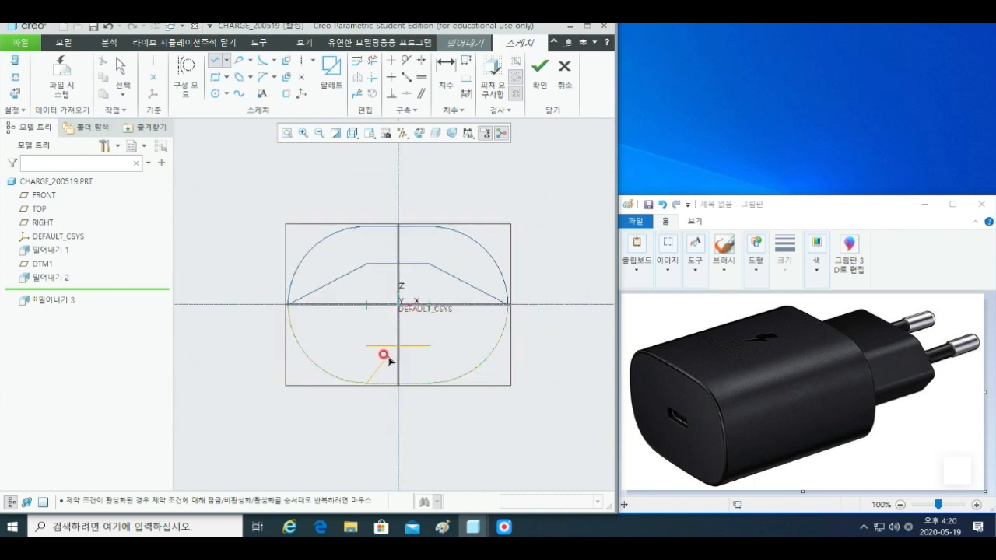
{"action": "middle_click", "coordinate": [332, 353]}
- Sketch two slanted lines from the horizontal line's ends to where the lower side arcs meet the horizontal centerline
{"action": "left_click", "coordinate": [369, 348]}
{"action": "left_click", "coordinate": [287, 304]}
{"action": "middle_click", "coordinate": [391, 334]}
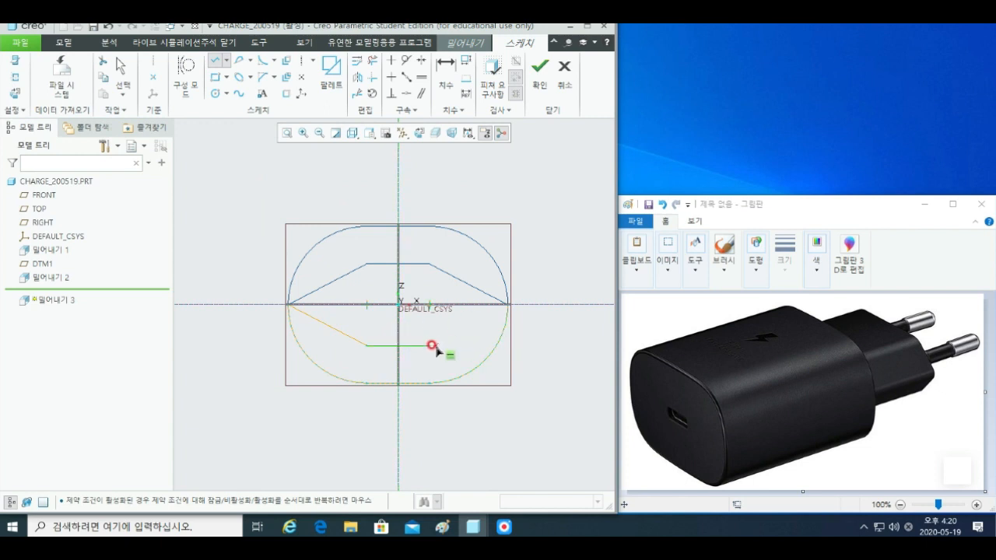
{"action": "left_click", "coordinate": [430, 347]}
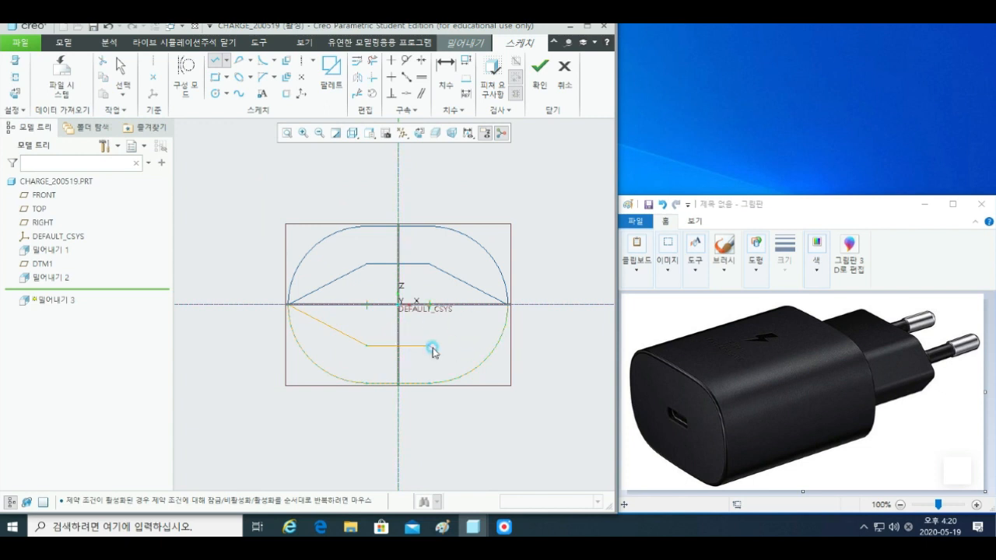
{"action": "left_click", "coordinate": [506, 309]}
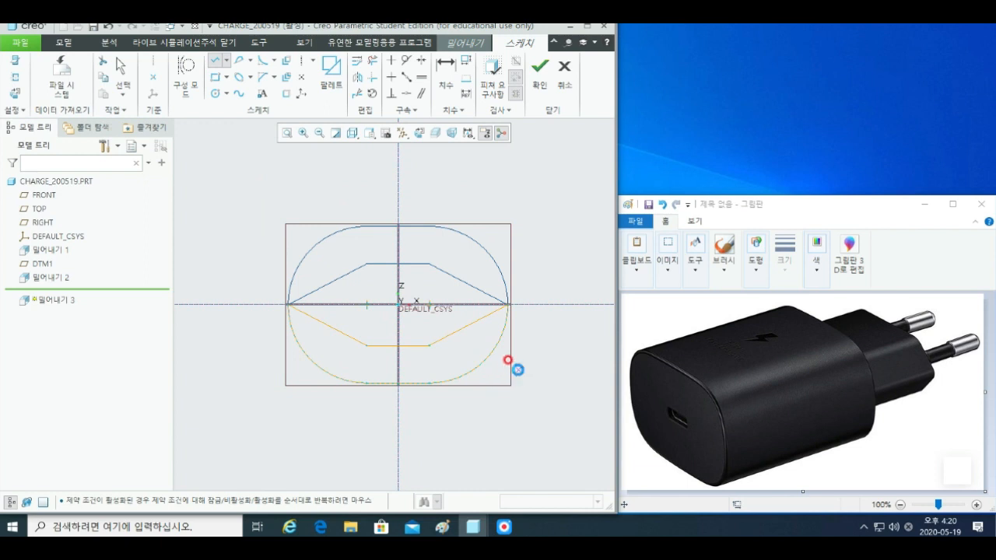
{"action": "middle_click", "coordinate": [435, 356]}
- Display the model shaded with edges and finish the sketch of the lower cut profile
{"action": "mouse_move", "coordinate": [366, 327]}
{"action": "middle_mouse_down"}
{"action": "mouse_move", "coordinate": [393, 337]}
{"action": "mouse_move", "coordinate": [409, 364]}
{"action": "middle_mouse_up"}
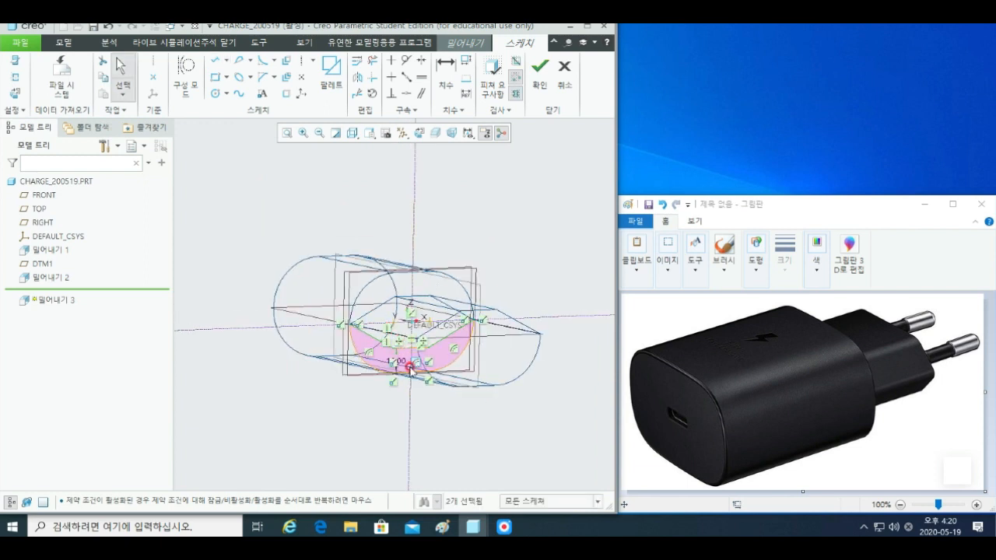
{"action": "left_click", "coordinate": [358, 139]}
{"action": "left_click", "coordinate": [369, 160]}
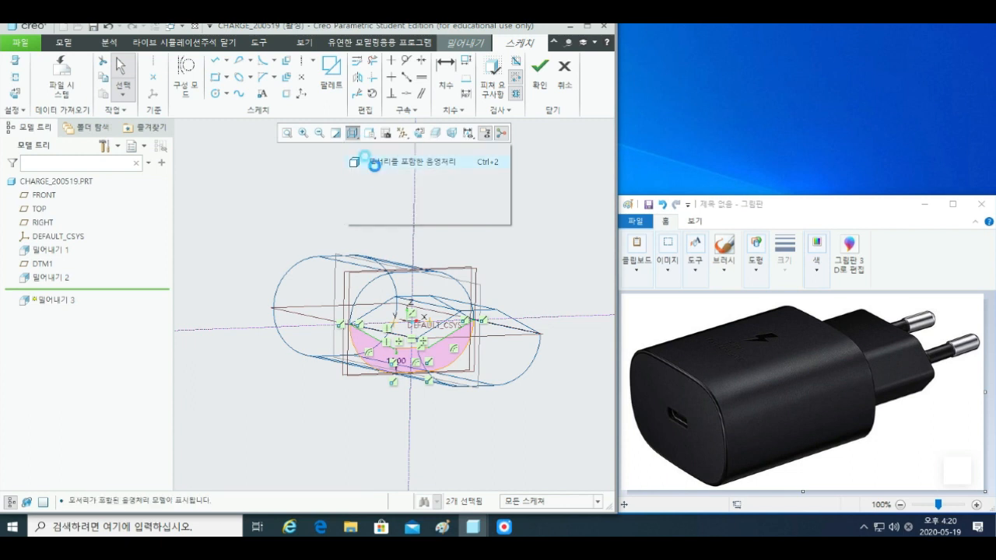
{"action": "middle_click_drag", "start_coordinate": [514, 329], "coordinate": [471, 307], "text": "shift"}
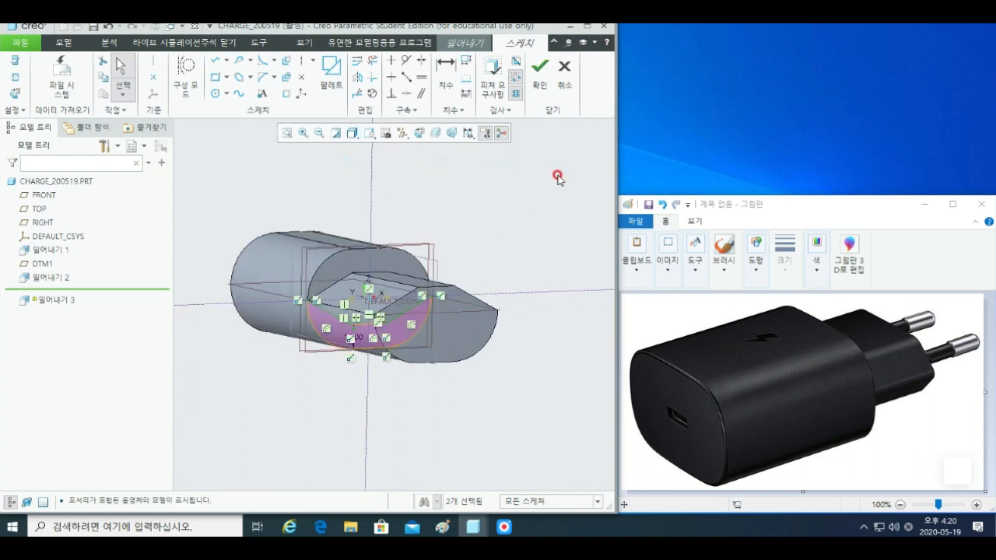
{"action": "left_click", "coordinate": [542, 70]}
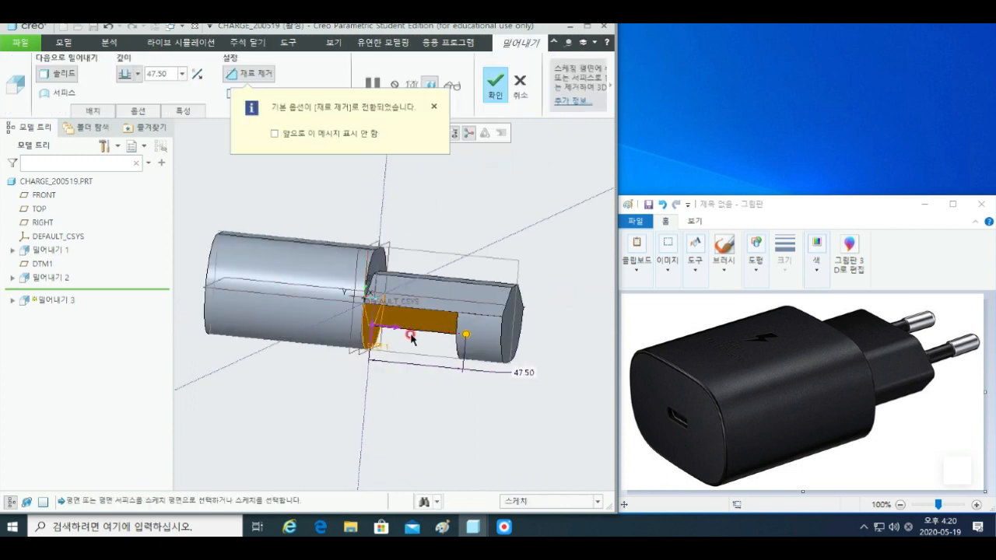
- Try a depth of 50 for the lower material-removing cut
{"action": "left_click_drag", "start_coordinate": [467, 335], "coordinate": [533, 338]}
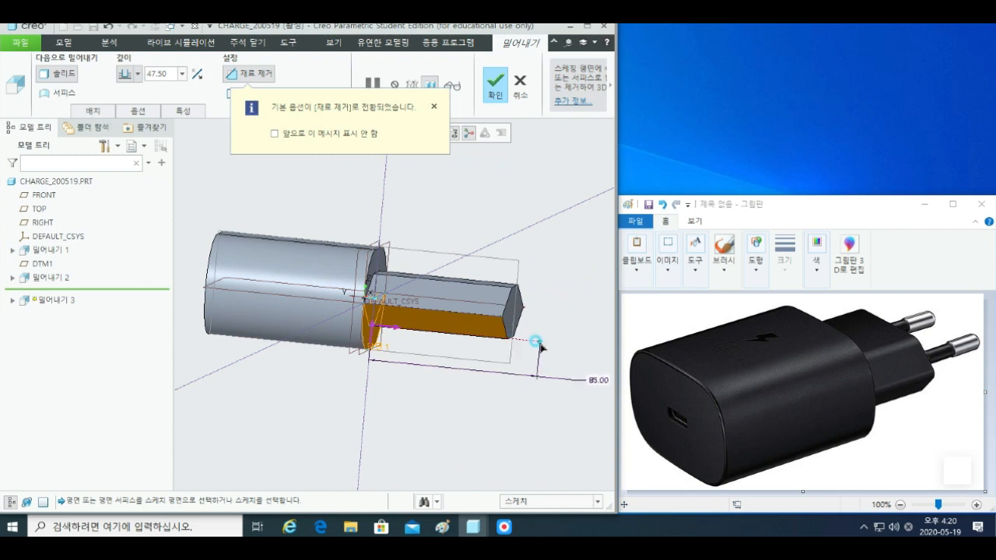
{"action": "scroll", "coordinate": [534, 337], "scroll_direction": "up", "scroll_amount": 2}
{"action": "middle_click_drag", "start_coordinate": [498, 350], "coordinate": [449, 274], "text": "shift"}
{"action": "double_click", "coordinate": [440, 242]}
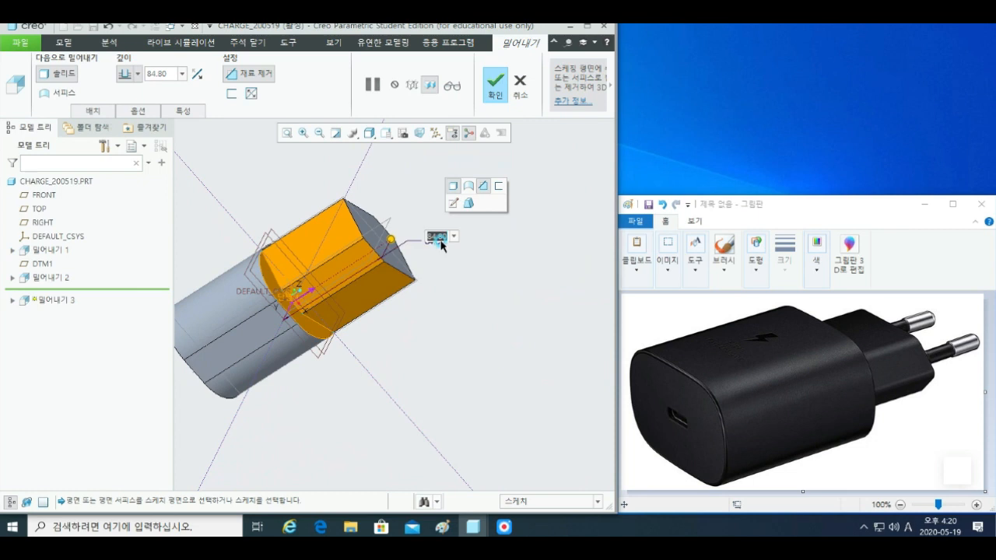
{"action": "type", "text": "50"}
{"action": "key", "text": "Return"}
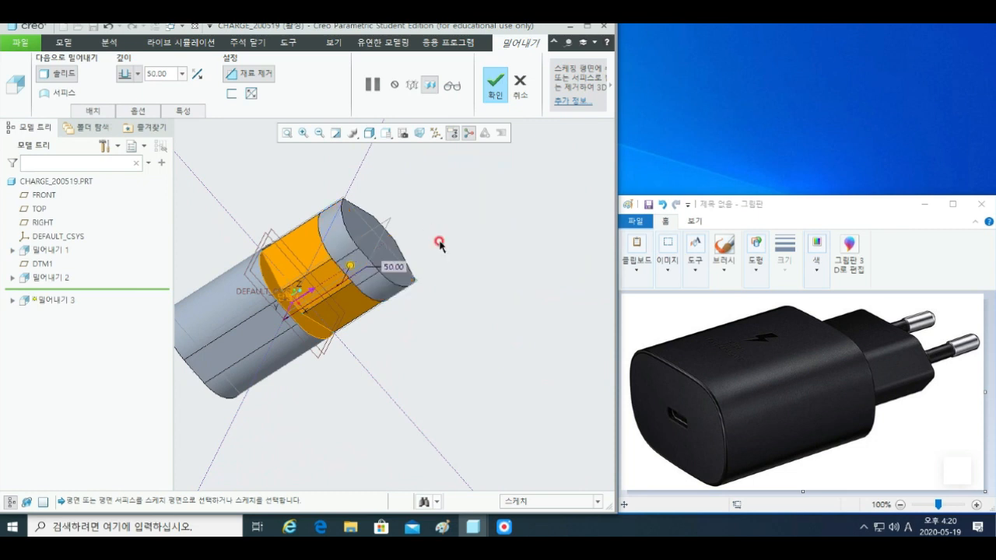
- Extend the lower cut to a depth of 94.00, past the body's end face, and complete the extrude
{"action": "left_click_drag", "start_coordinate": [352, 272], "coordinate": [405, 238]}
{"action": "middle_click_drag", "start_coordinate": [405, 237], "coordinate": [482, 293]}
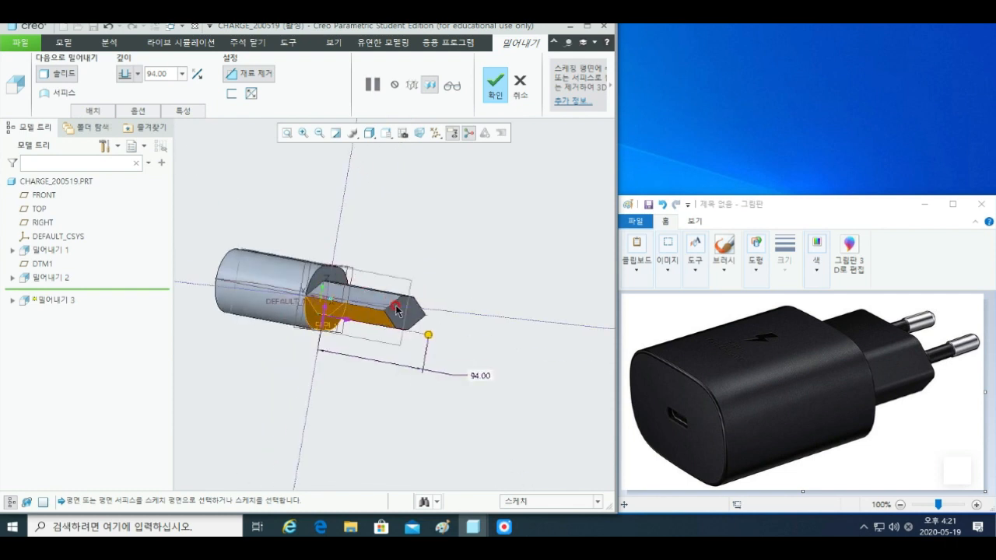
{"action": "middle_click", "coordinate": [483, 294]}
{"action": "left_click", "coordinate": [434, 287]}
{"action": "middle_click_drag", "start_coordinate": [433, 287], "coordinate": [471, 259]}
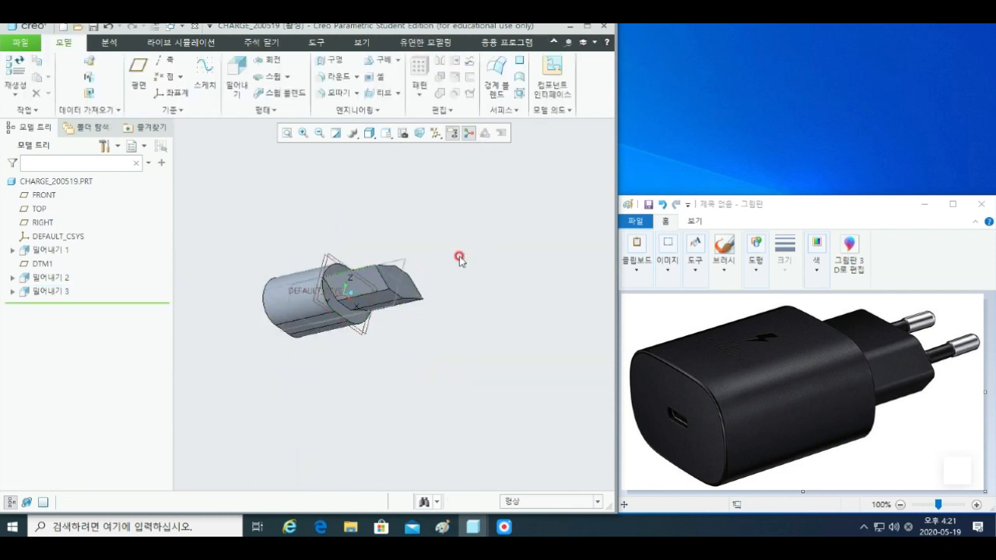
- Create a datum plane offset 35.00 inward from the narrowed plug section's end face
{"action": "scroll", "coordinate": [420, 273], "scroll_direction": "down", "scroll_amount": 3}
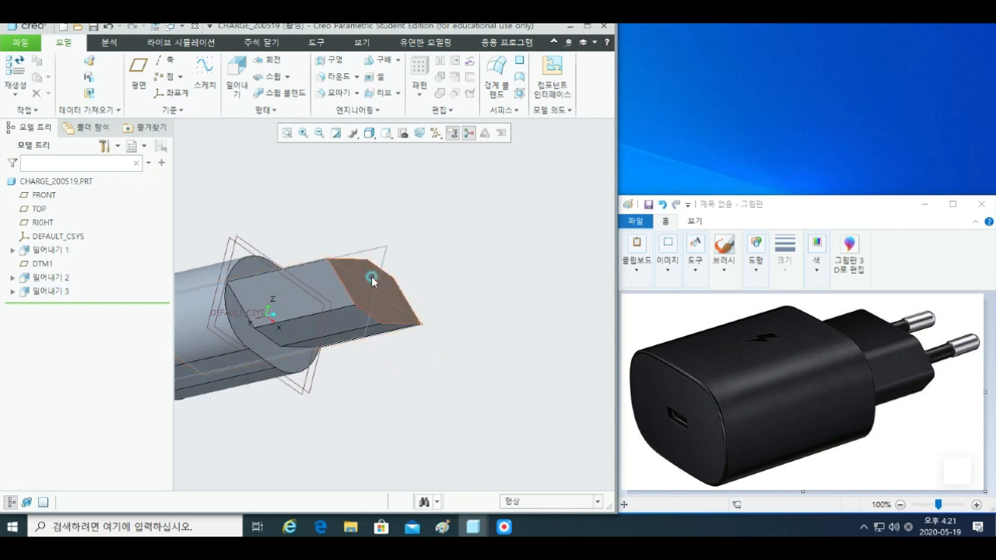
{"action": "left_click", "coordinate": [366, 285]}
{"action": "left_click", "coordinate": [135, 64]}
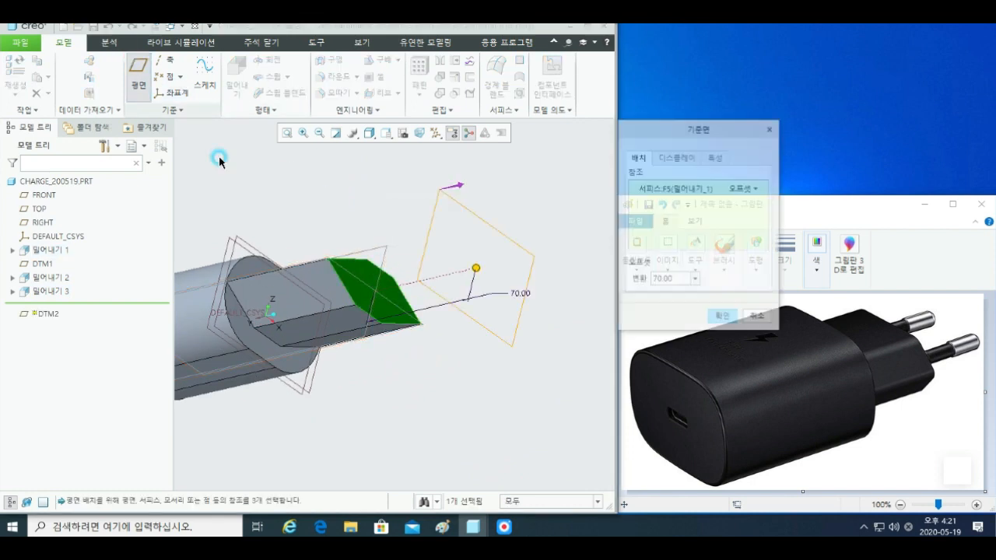
{"action": "left_click", "coordinate": [475, 270]}
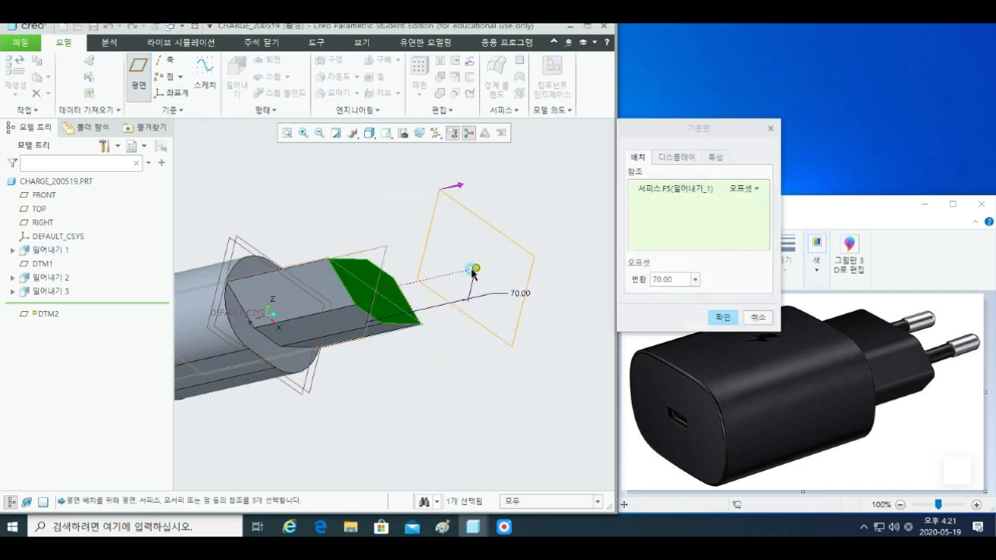
{"action": "left_click_drag", "start_coordinate": [477, 271], "coordinate": [349, 336]}
{"action": "middle_click_drag", "start_coordinate": [339, 336], "coordinate": [415, 306], "text": "shift"}
{"action": "double_click", "coordinate": [428, 296]}
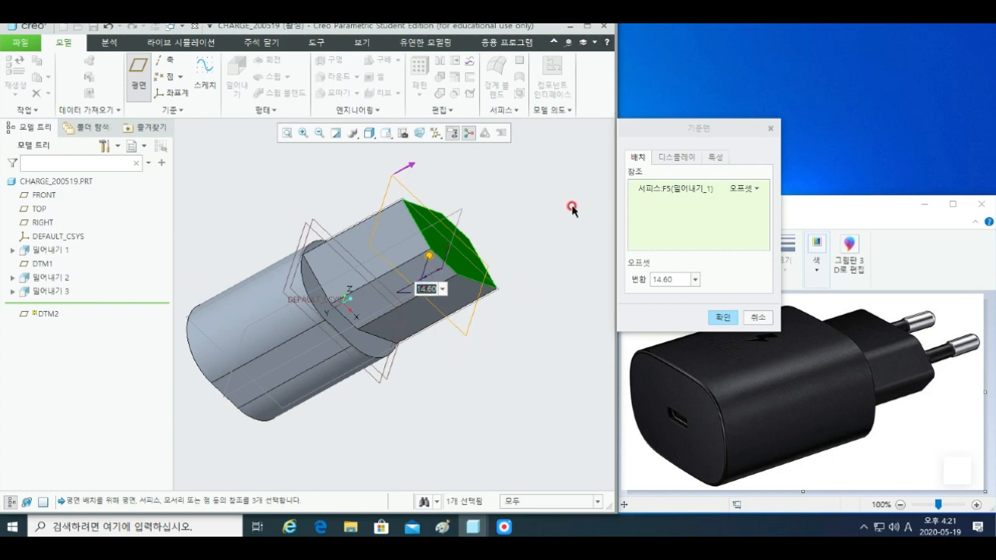
{"action": "type", "text": "3"}
{"action": "key", "text": "Return"}
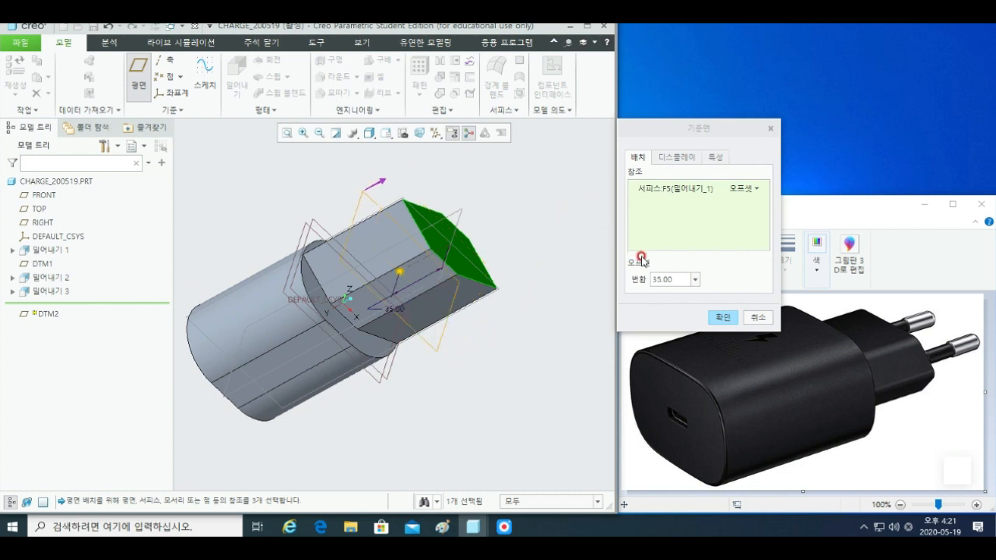
{"action": "left_click", "coordinate": [717, 316]}
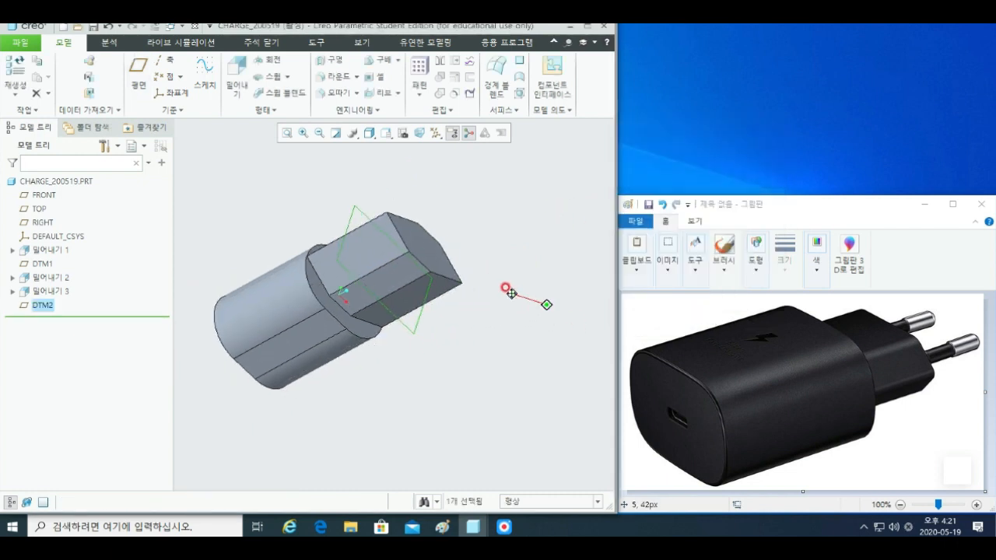
- Start an extrude sketch on the new datum plane DTM2 and face the sketch plane
{"action": "left_click", "coordinate": [234, 67]}
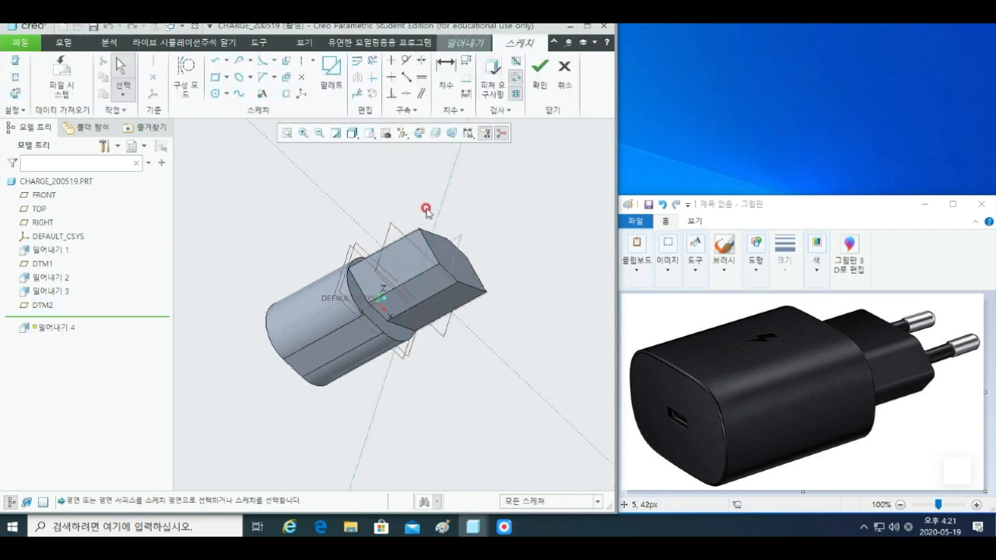
{"action": "left_click", "coordinate": [419, 132]}
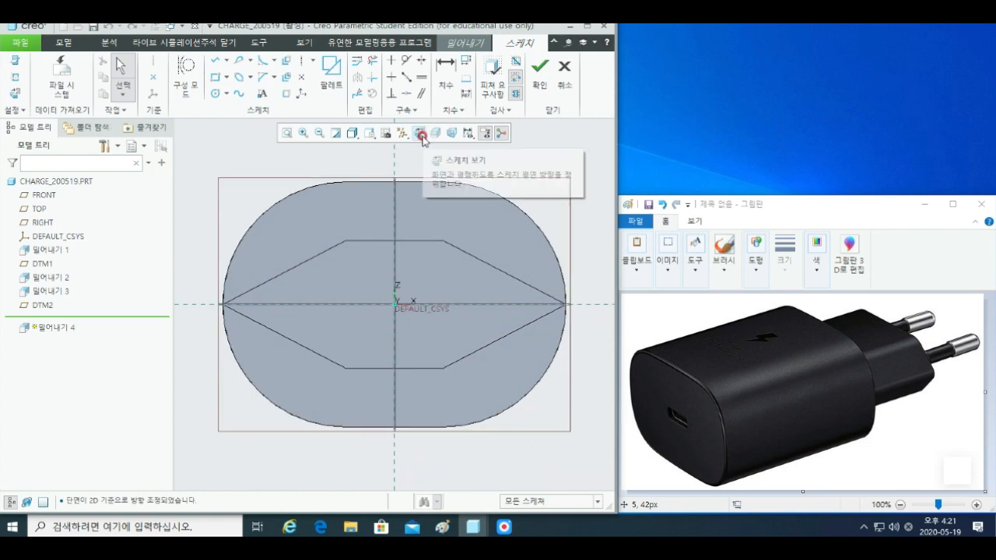
{"action": "scroll", "coordinate": [413, 251], "scroll_direction": "down", "scroll_amount": 1}
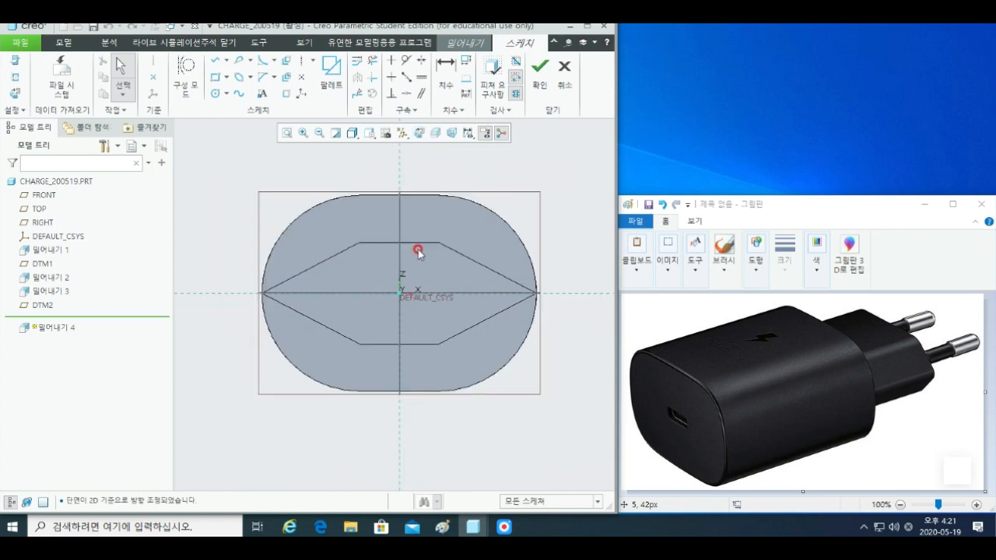
{"action": "middle_click_drag", "start_coordinate": [495, 283], "coordinate": [460, 279], "text": "shift"}
- Draw horizontal and vertical centerlines through the sketch origin
{"action": "right_click", "coordinate": [464, 205]}
{"action": "left_click", "coordinate": [547, 226]}
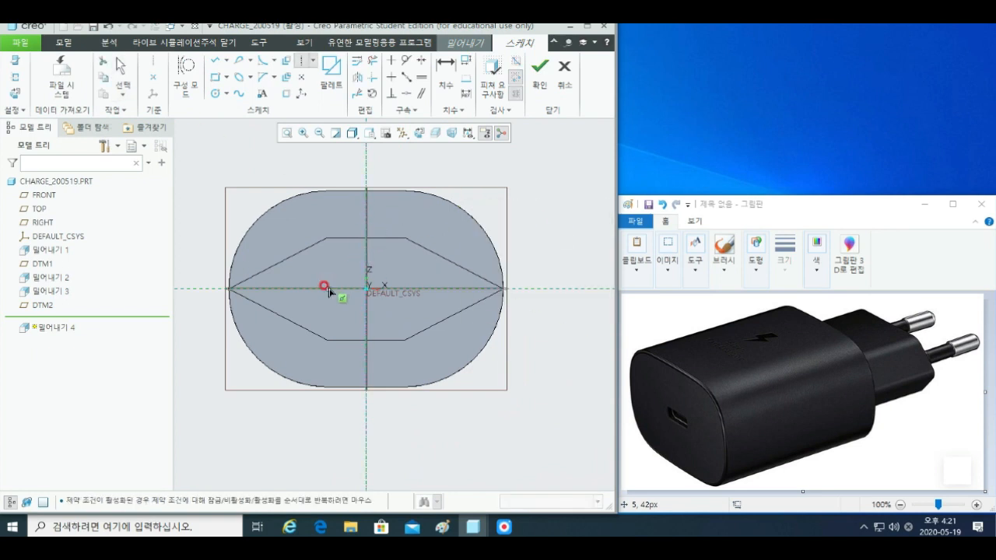
{"action": "middle_click", "coordinate": [375, 289]}
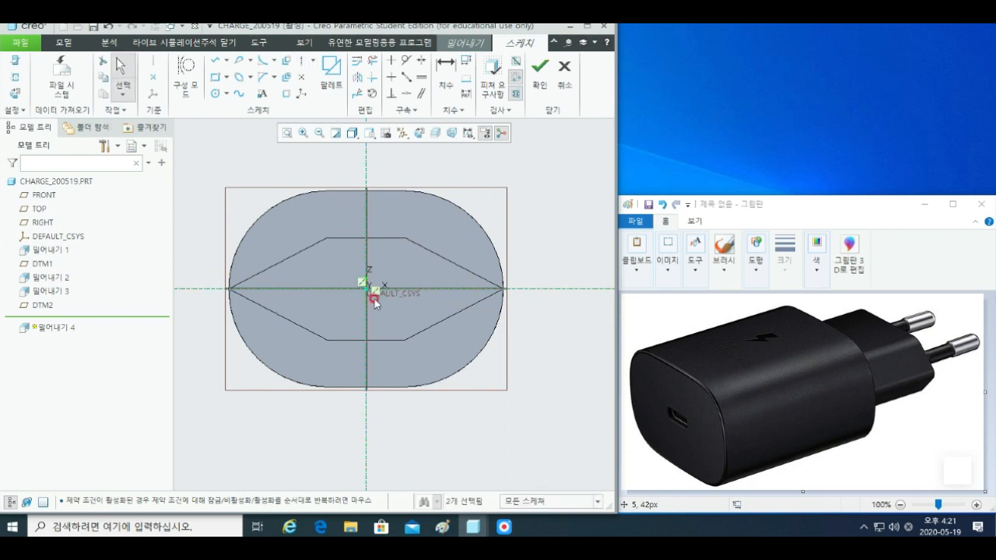
- Draw a vertical centerline on each side of the origin, about 12.16 to the left and 15.76 to the right
{"action": "right_click", "coordinate": [340, 272]}
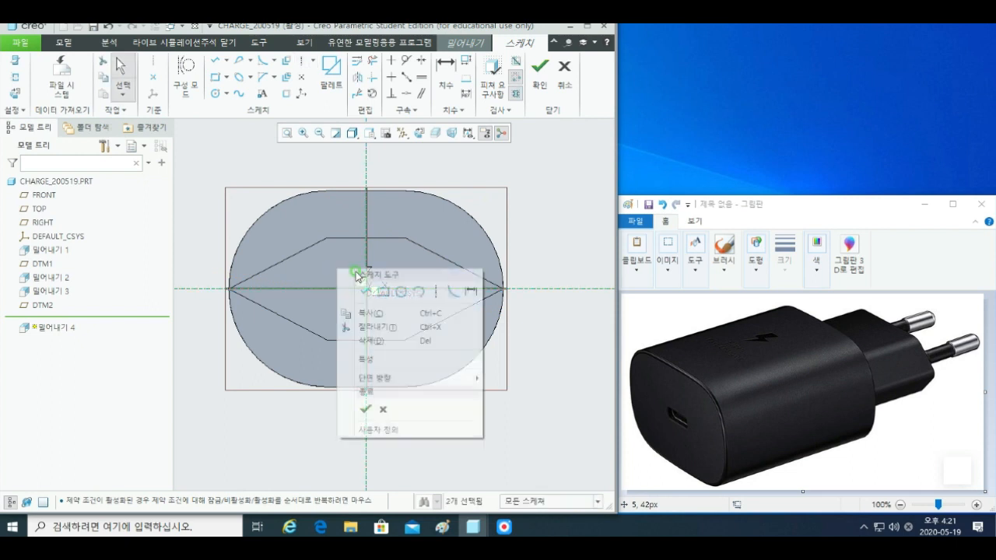
{"action": "left_click", "coordinate": [436, 291]}
{"action": "left_click", "coordinate": [315, 291]}
{"action": "left_click", "coordinate": [320, 297]}
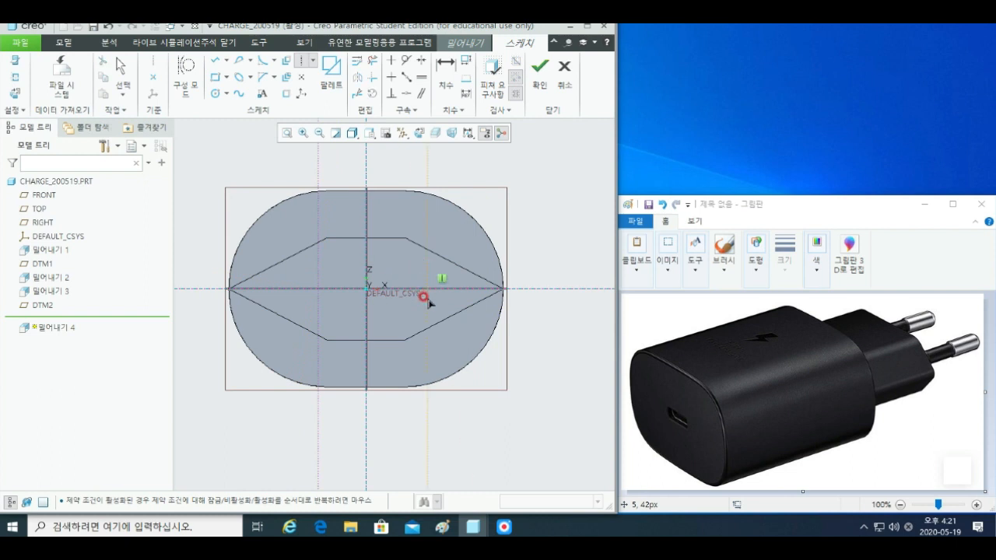
{"action": "left_click", "coordinate": [430, 302]}
{"action": "left_click", "coordinate": [456, 315]}
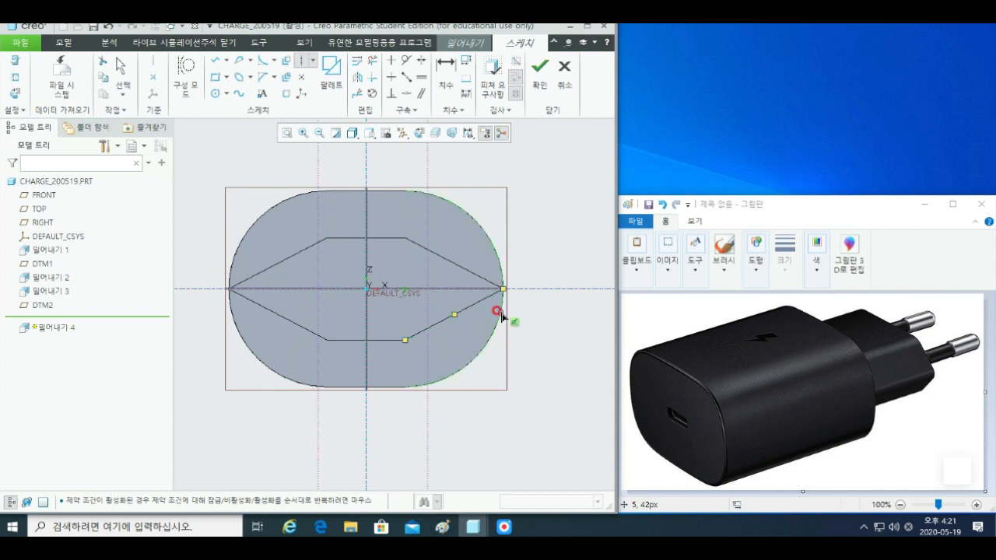
{"action": "middle_click", "coordinate": [510, 318]}
{"action": "scroll", "coordinate": [511, 319], "scroll_direction": "up", "scroll_amount": 2}
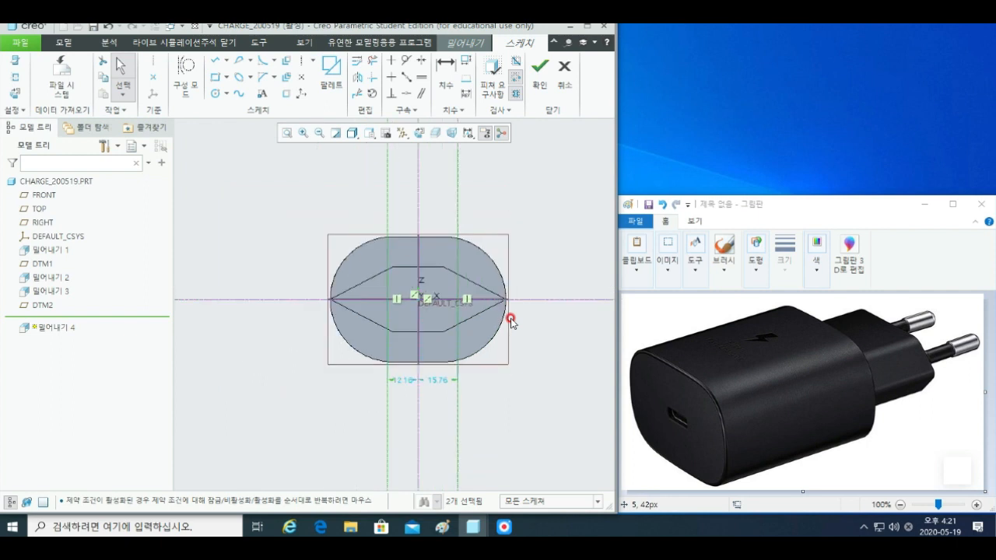
{"action": "middle_click_drag", "start_coordinate": [440, 355], "coordinate": [422, 334], "text": "shift"}
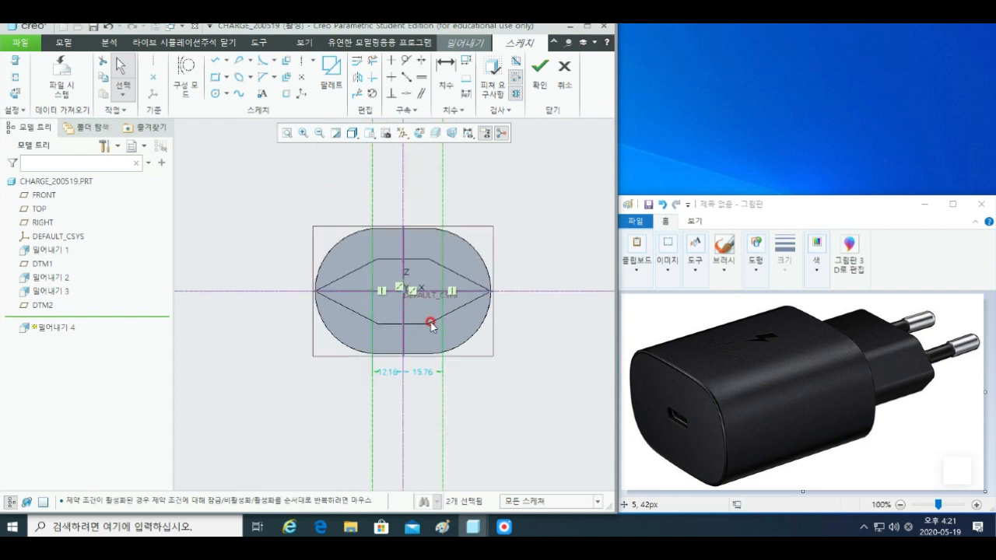
- Set the distances of both outer vertical centerlines from the central one to 20
{"action": "double_click", "coordinate": [388, 374]}
{"action": "type", "text": "20"}
{"action": "key", "text": "Return"}
{"action": "double_click", "coordinate": [423, 372]}
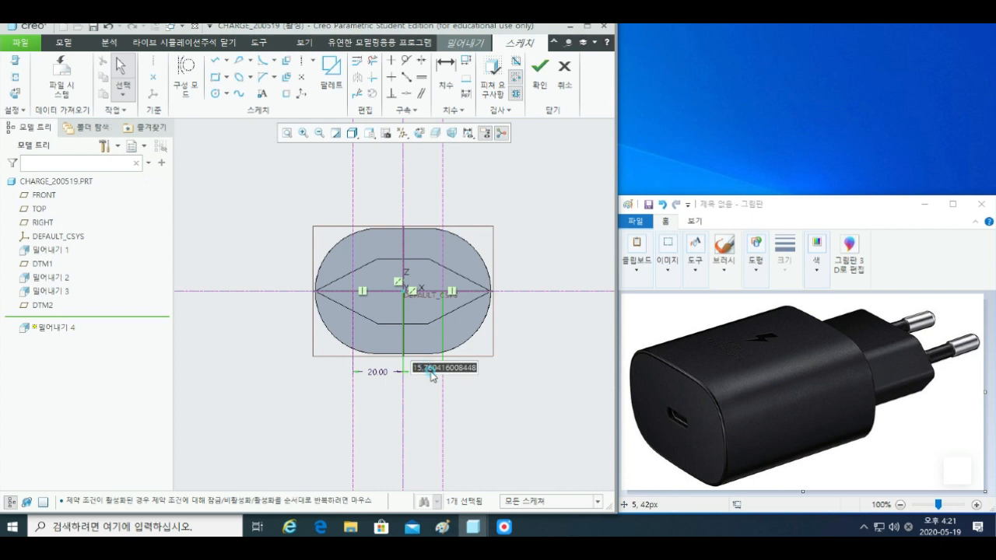
{"action": "type", "text": "20"}
{"action": "key", "text": "Return"}
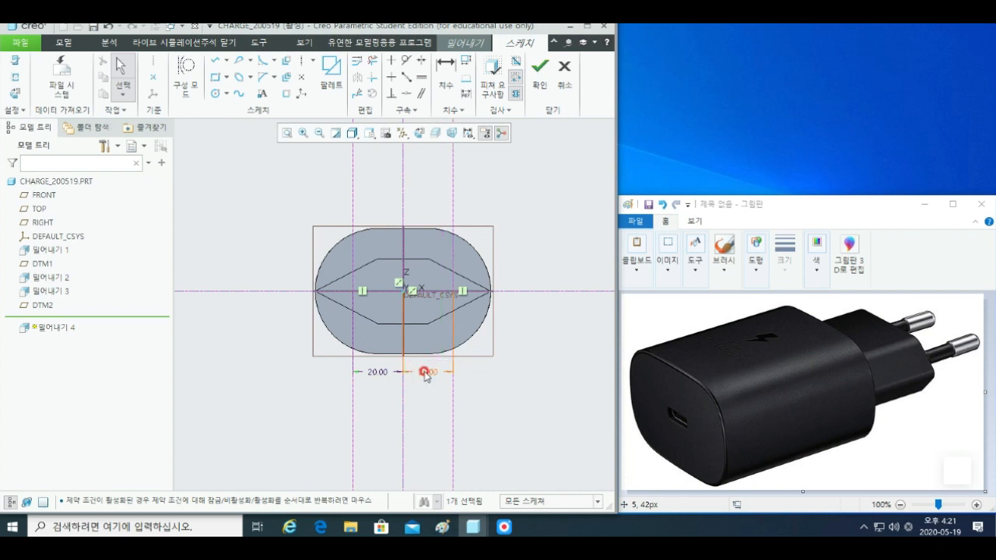
- Sketch two equal circles, each centered where an outer vertical centerline crosses the horizontal centerline
{"action": "scroll", "coordinate": [363, 314], "scroll_direction": "down", "scroll_amount": 2}
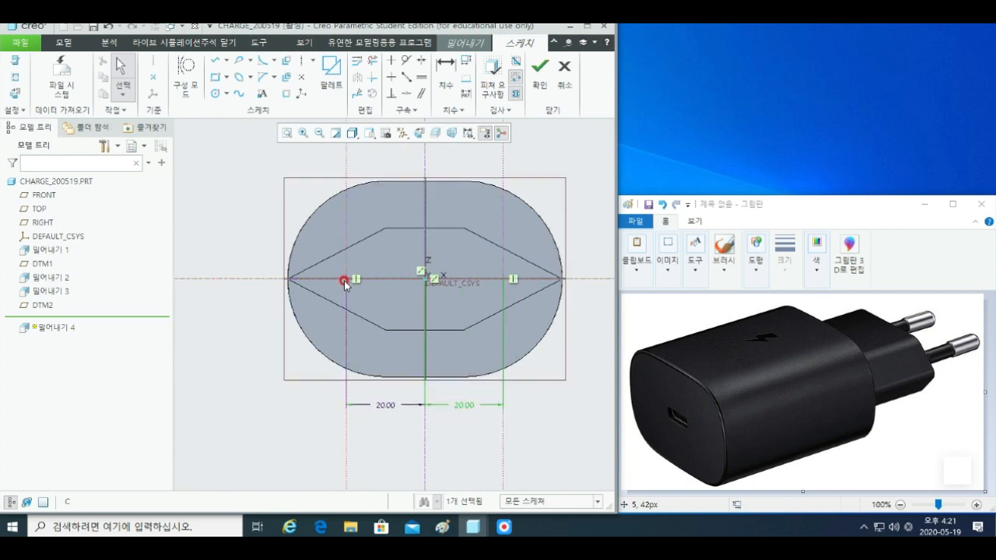
{"action": "left_click", "coordinate": [220, 86]}
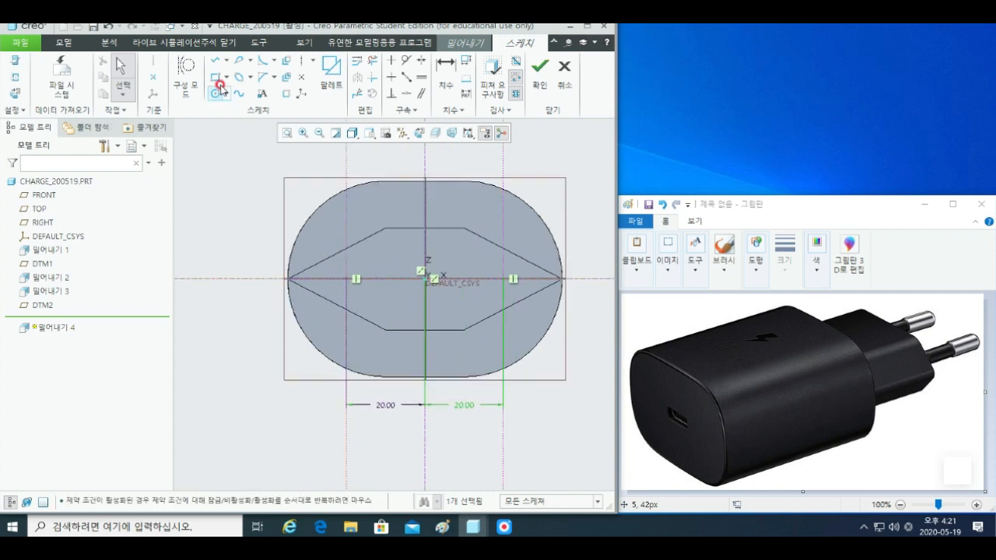
{"action": "right_click", "coordinate": [385, 216]}
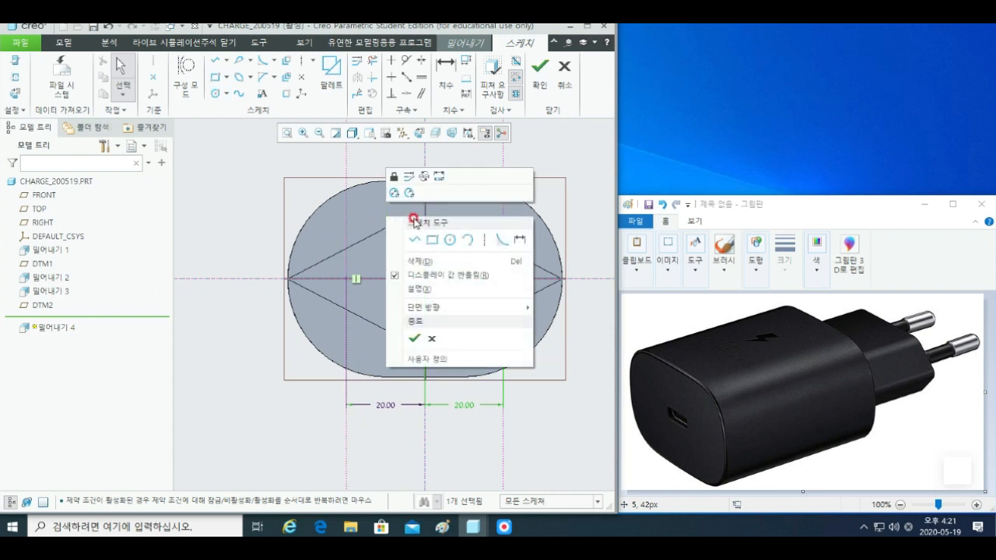
{"action": "left_click", "coordinate": [449, 243]}
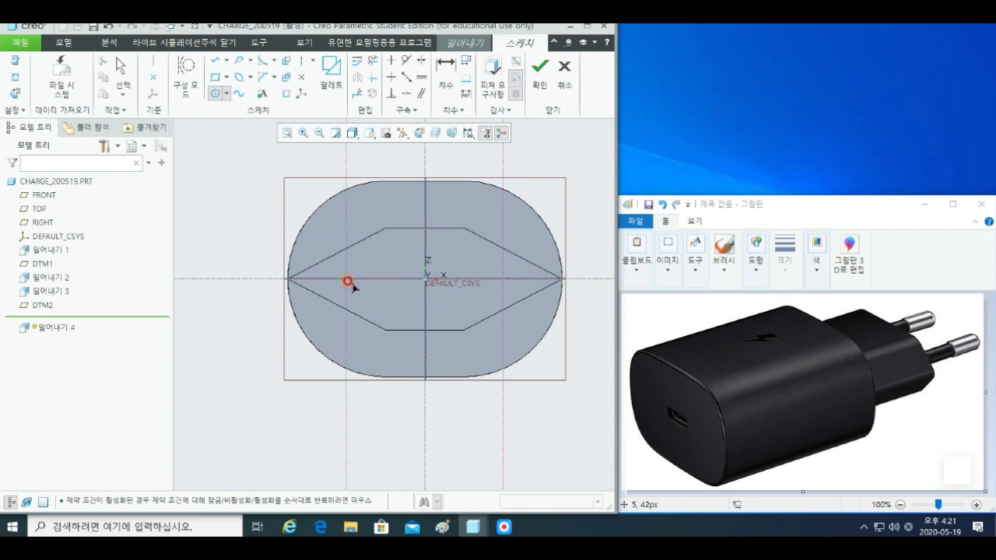
{"action": "left_click", "coordinate": [505, 290]}
{"action": "middle_click", "coordinate": [527, 298]}
{"action": "middle_click", "coordinate": [505, 302]}
- Set the diameter of the equal circles to 10 and finish the sketch
{"action": "double_click", "coordinate": [315, 268]}
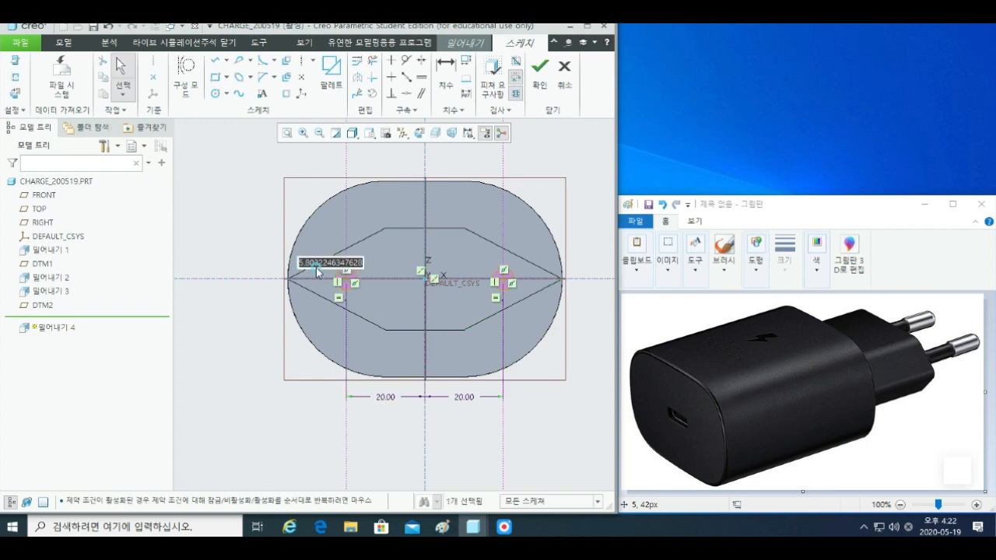
{"action": "type", "text": "10"}
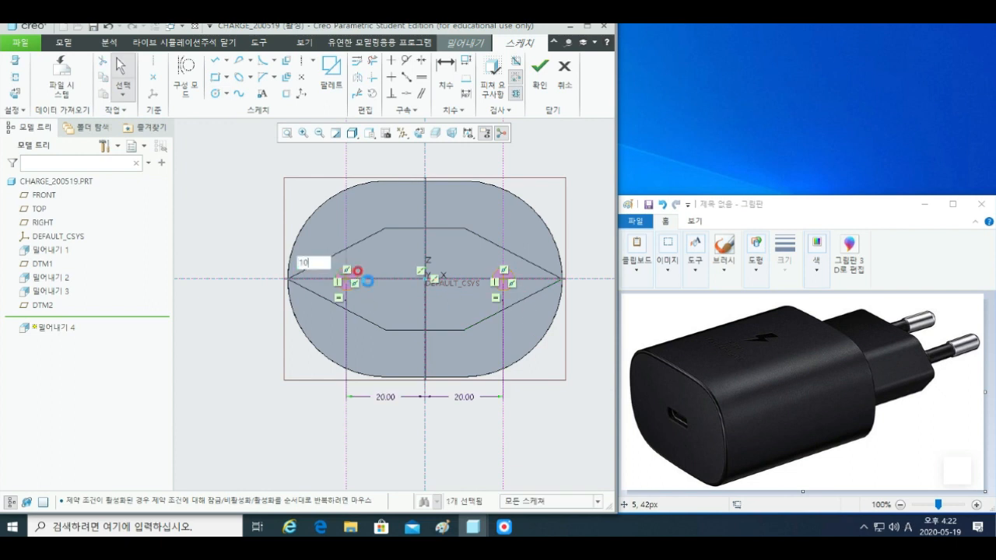
{"action": "key", "text": "Return"}
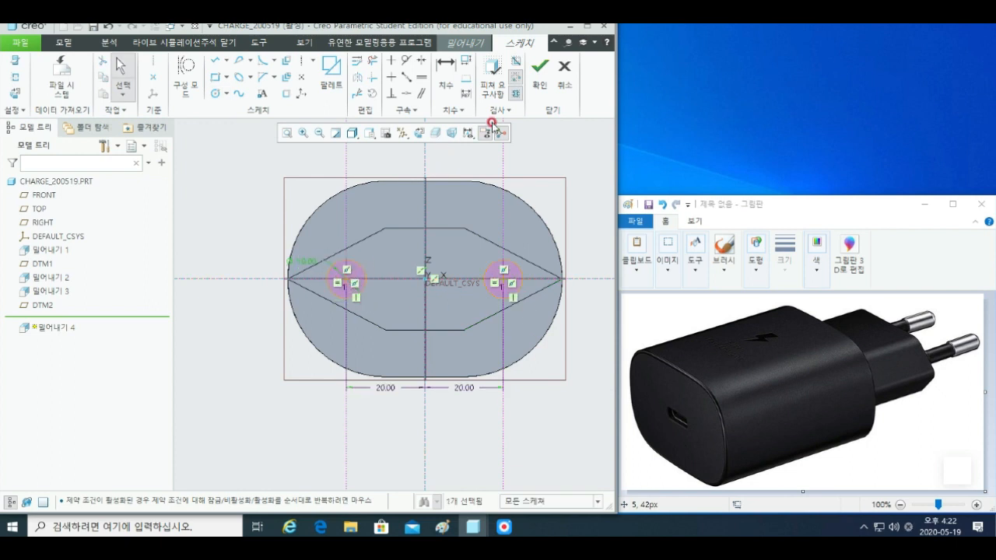
{"action": "left_click", "coordinate": [539, 70]}
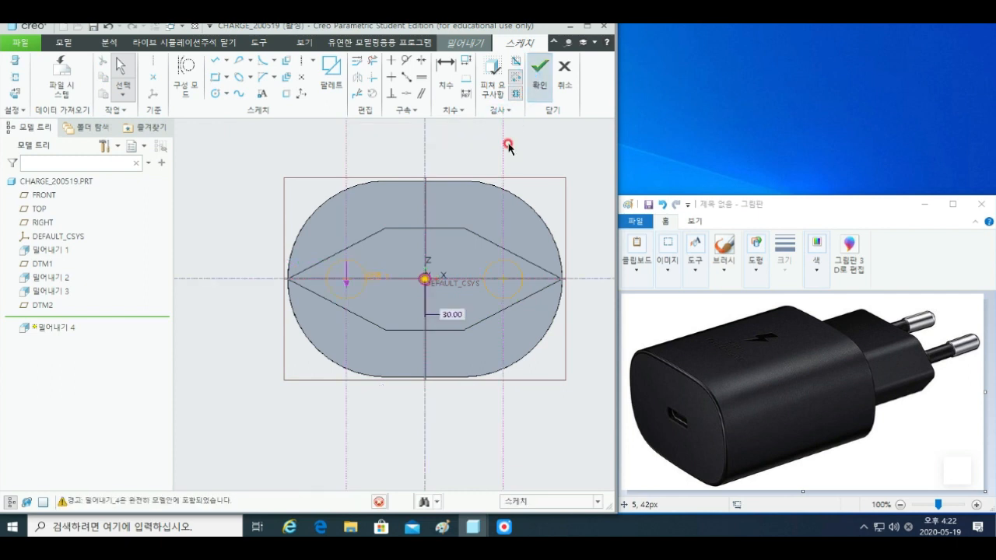
- Reopen the extrude's section, project all edges of the body's rounded outline around the two circles, and finish the sketch
{"action": "right_click", "coordinate": [409, 224]}
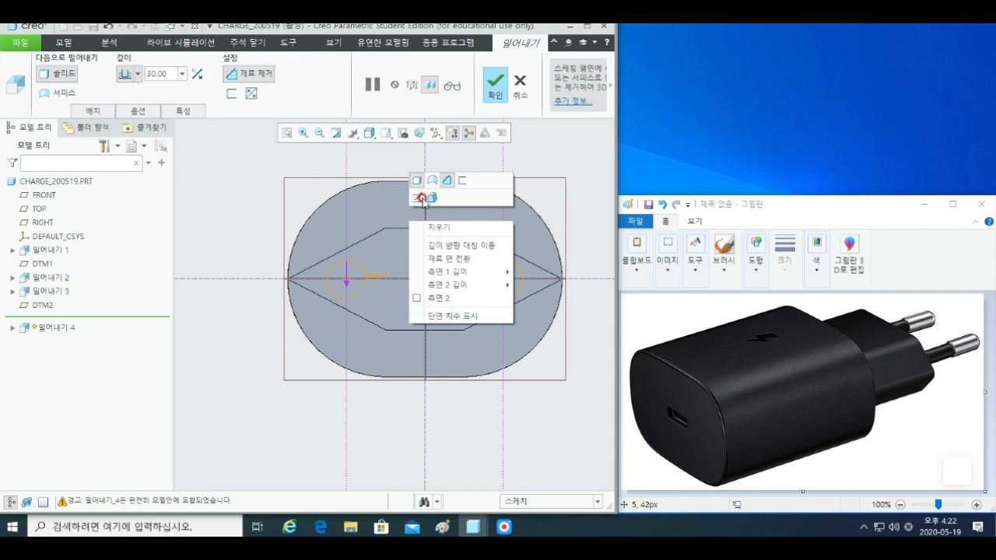
{"action": "left_click", "coordinate": [417, 199]}
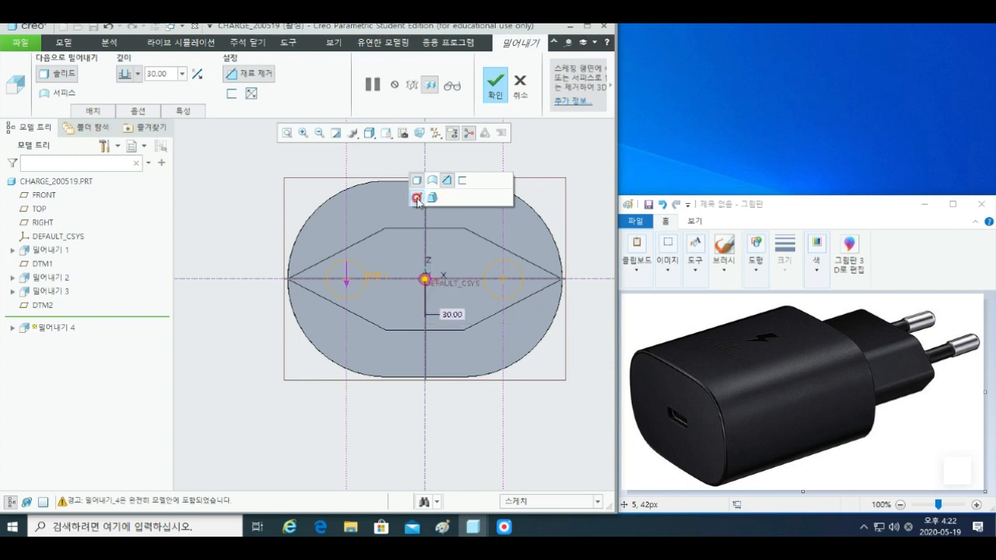
{"action": "left_click", "coordinate": [417, 199]}
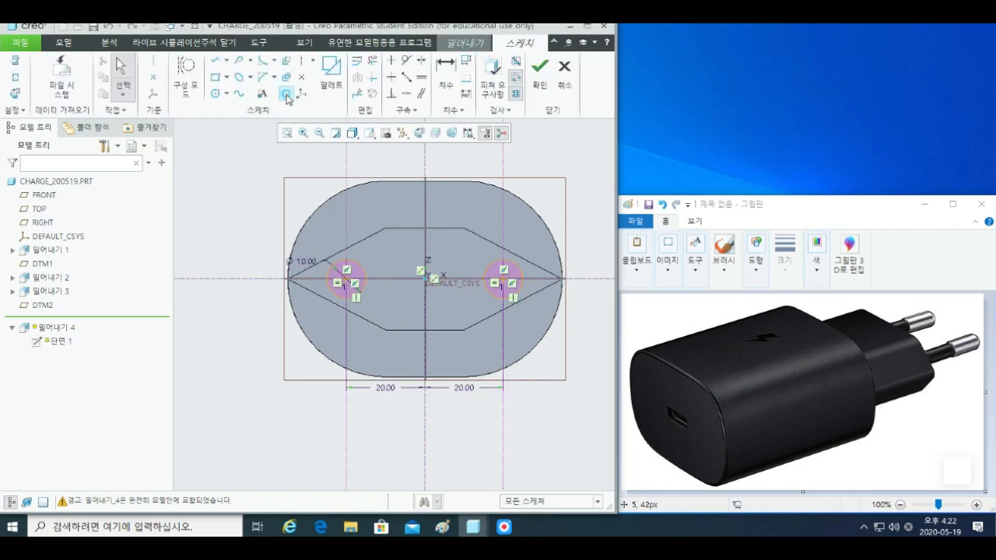
{"action": "left_click", "coordinate": [287, 94]}
{"action": "left_click", "coordinate": [322, 207]}
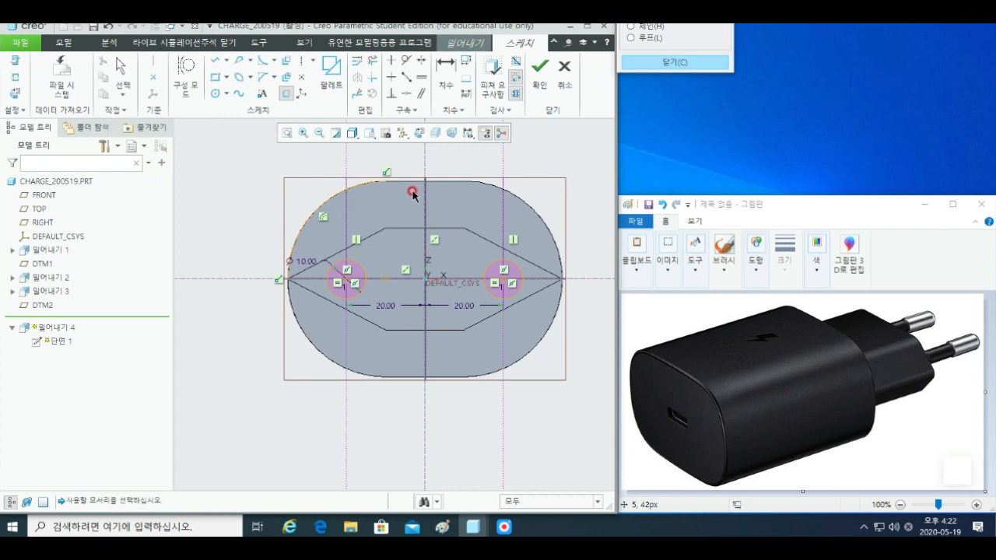
{"action": "left_click", "coordinate": [415, 185]}
{"action": "left_click", "coordinate": [502, 183]}
{"action": "left_click", "coordinate": [546, 335]}
{"action": "left_click", "coordinate": [436, 376]}
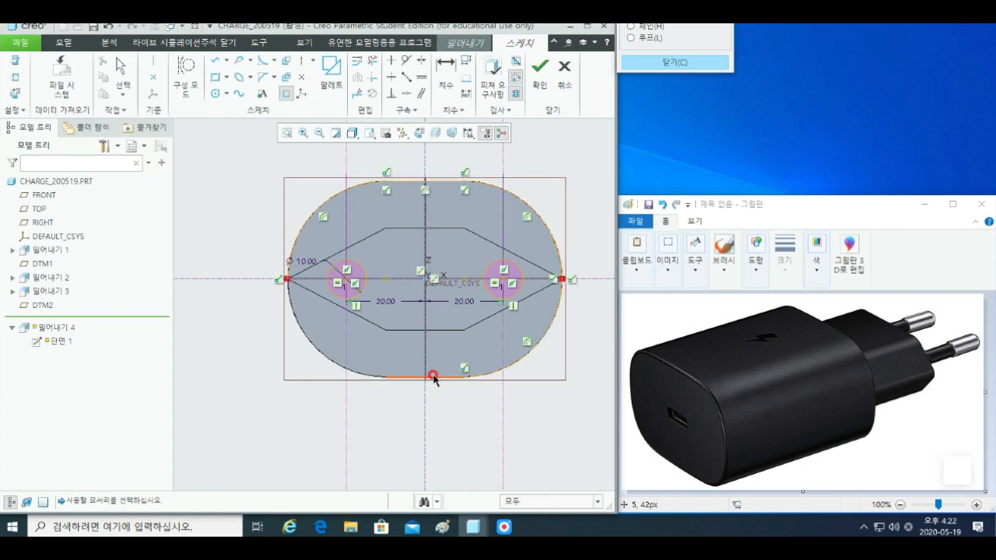
{"action": "left_click", "coordinate": [360, 374]}
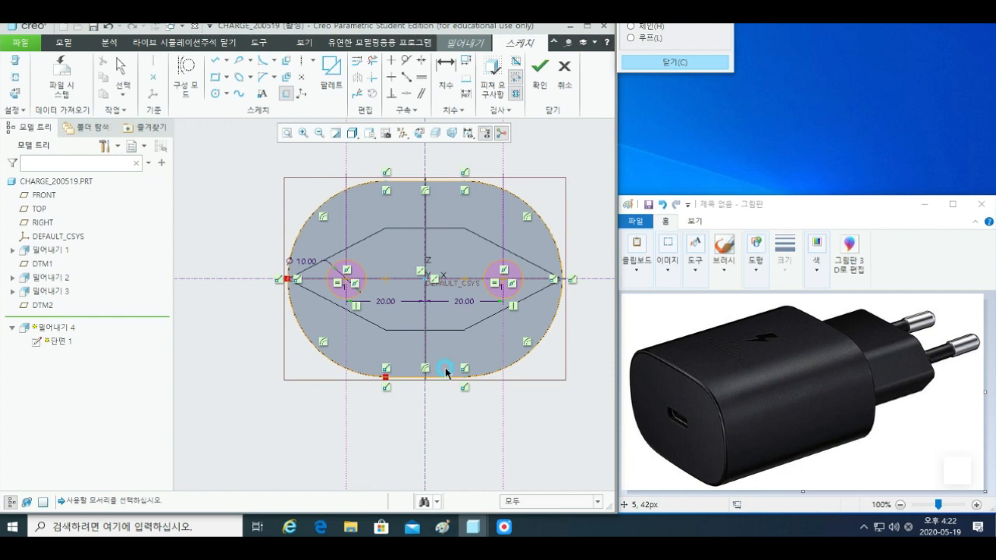
{"action": "middle_click", "coordinate": [522, 359]}
{"action": "left_click", "coordinate": [547, 75]}
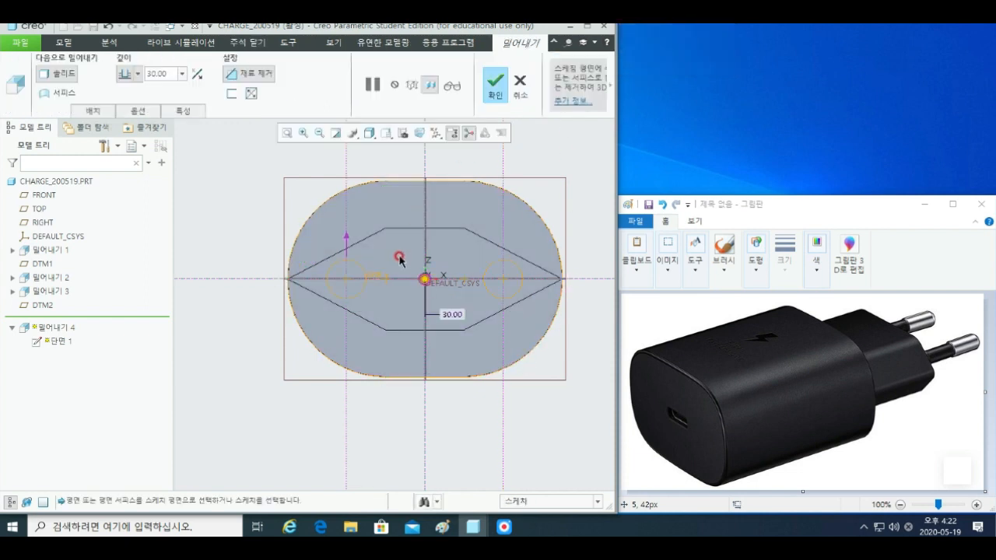
- Extend the material-removing extrude to a depth of 59.30, leaving the two round pins, and complete the feature
{"action": "middle_click_drag", "start_coordinate": [427, 256], "coordinate": [447, 259]}
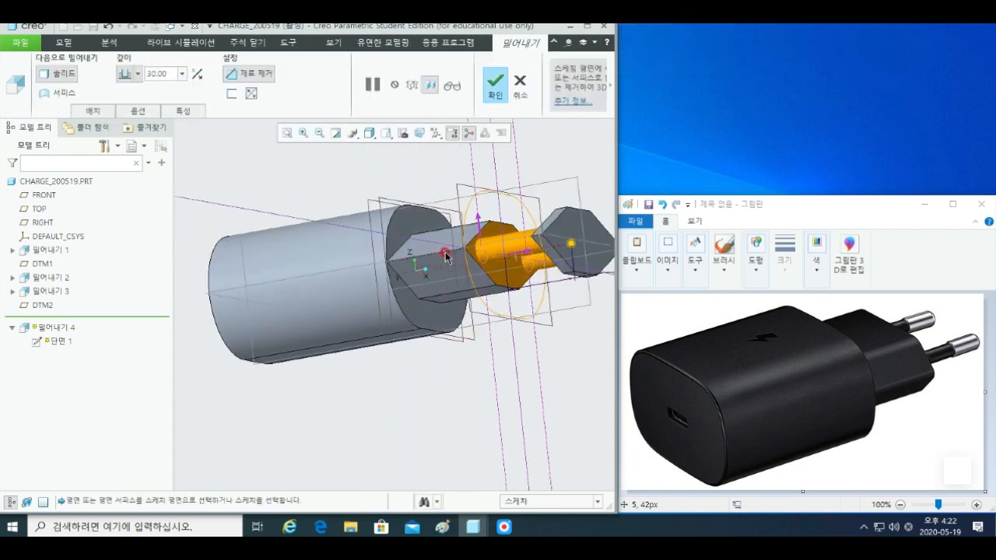
{"action": "middle_click_drag", "start_coordinate": [537, 254], "coordinate": [431, 268], "text": "shift"}
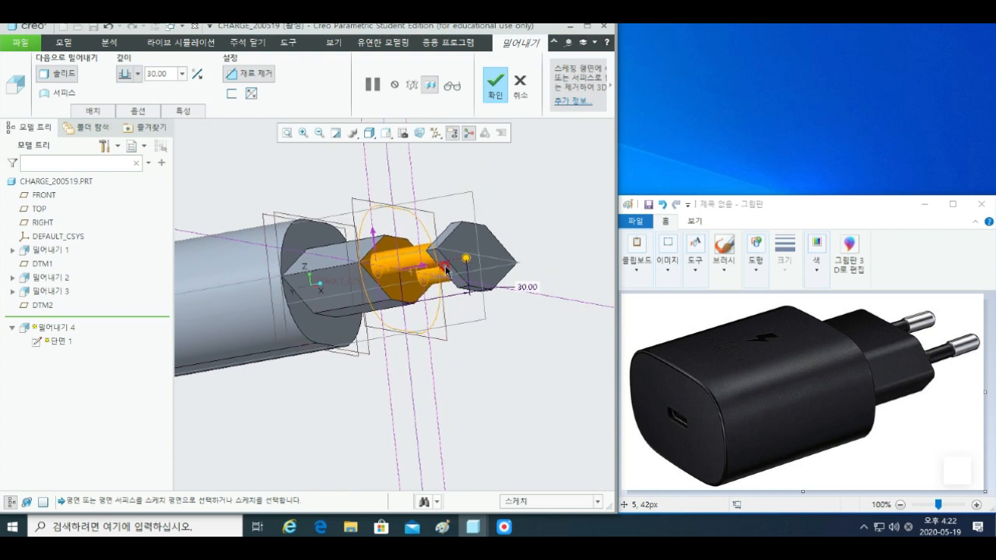
{"action": "left_click_drag", "start_coordinate": [465, 255], "coordinate": [531, 246]}
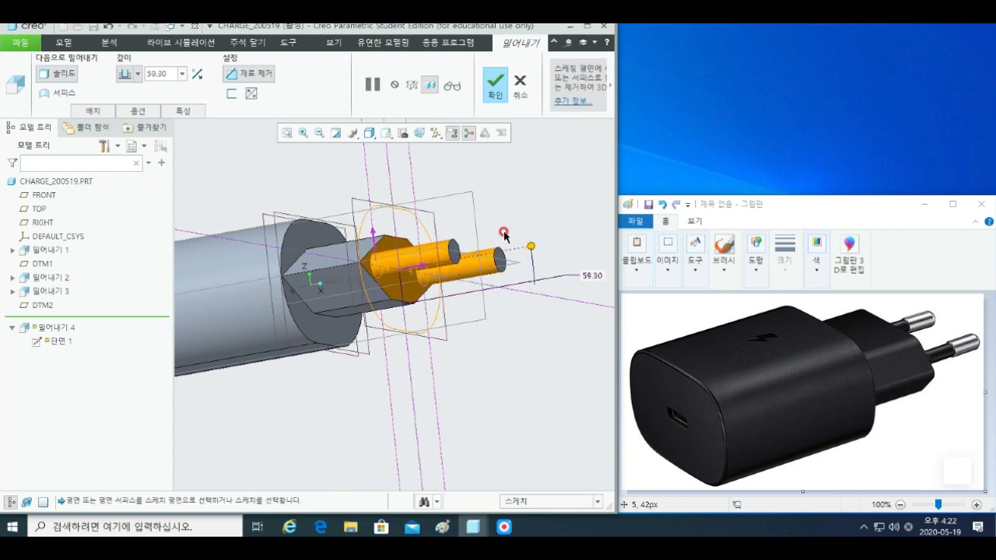
{"action": "left_click", "coordinate": [248, 78]}
{"action": "scroll", "coordinate": [509, 271], "scroll_direction": "down", "scroll_amount": 1}
{"action": "middle_click_drag", "start_coordinate": [509, 271], "coordinate": [493, 238], "text": "shift"}
{"action": "left_click", "coordinate": [489, 87]}
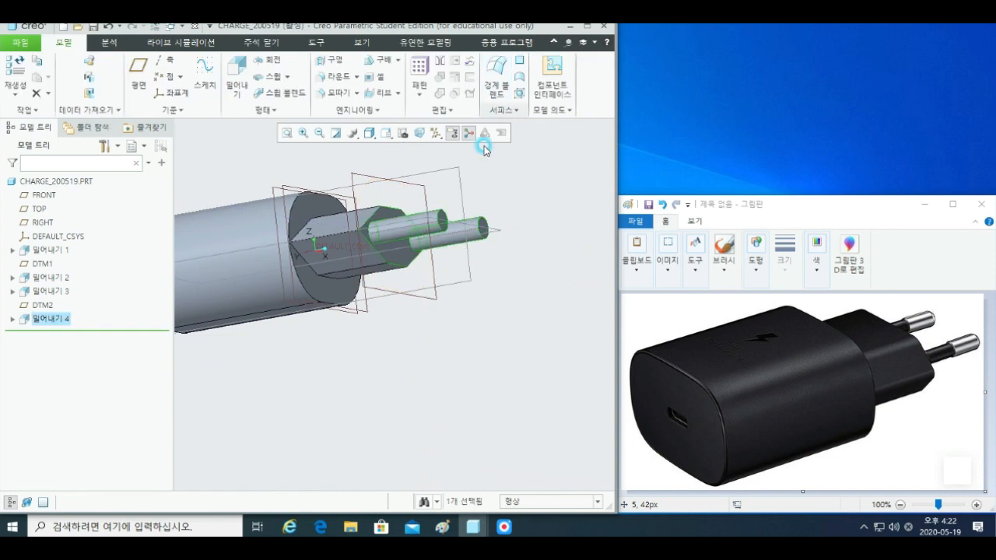
- Start a new extrude sketch on the plug section's end face at the base of the two pins
{"action": "right_click", "coordinate": [464, 246]}
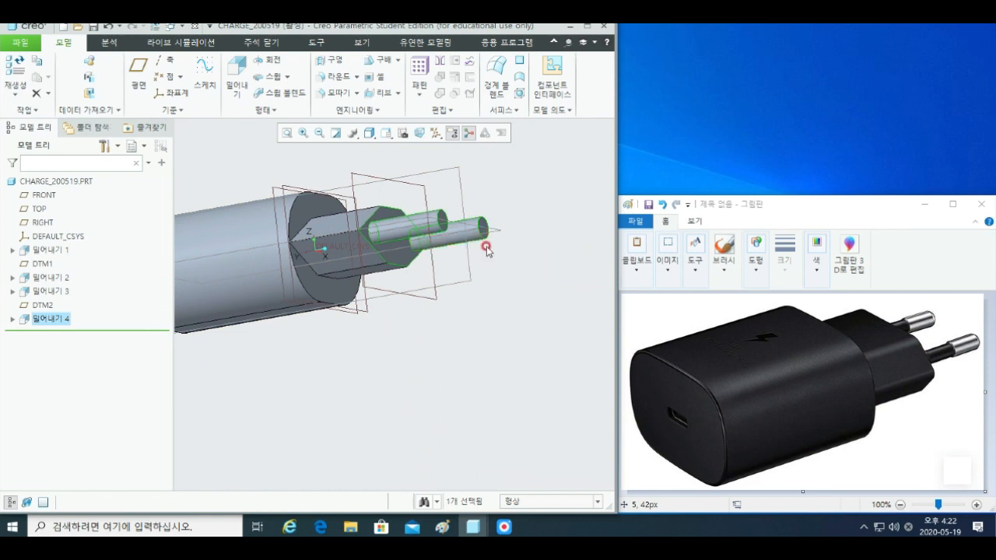
{"action": "middle_click_drag", "start_coordinate": [480, 249], "coordinate": [467, 234]}
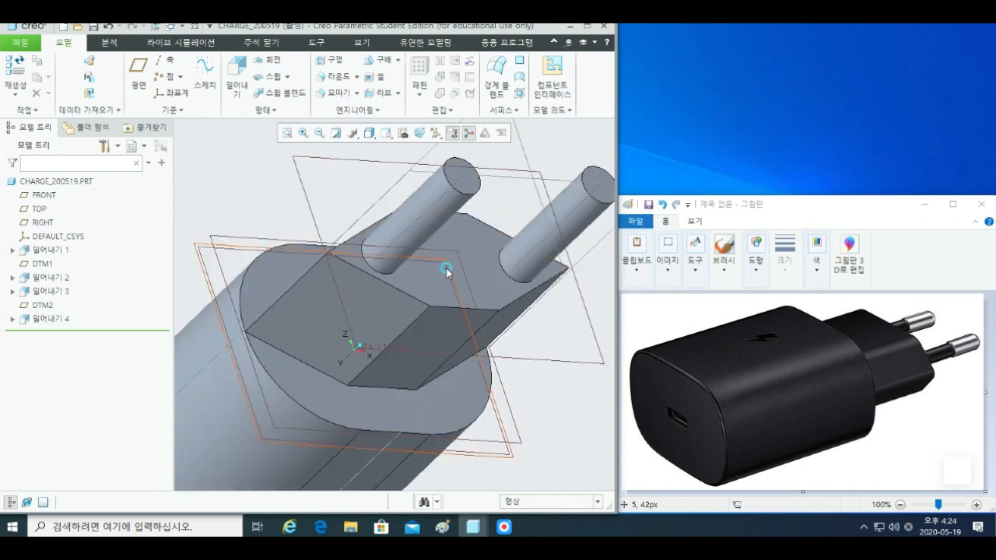
{"action": "left_click", "coordinate": [448, 273]}
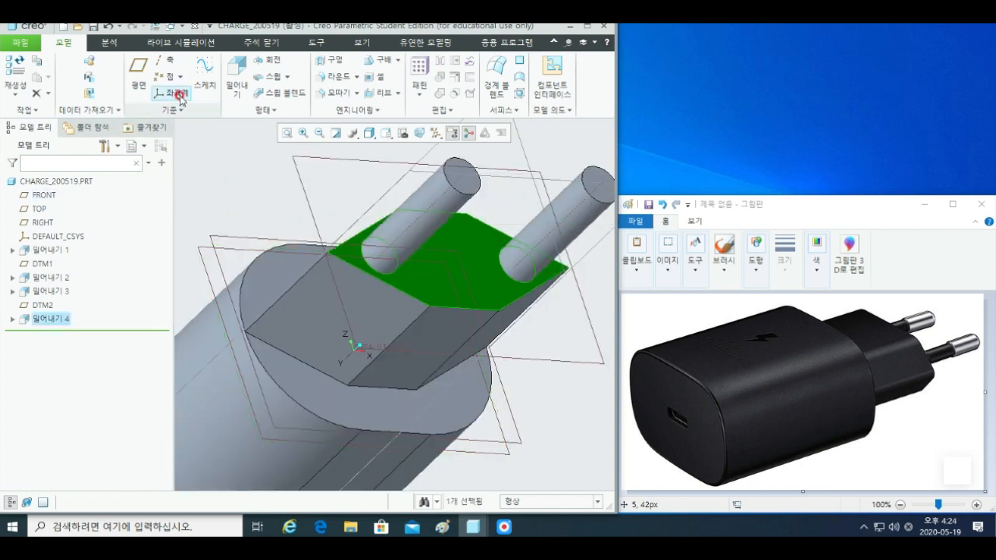
{"action": "left_click", "coordinate": [236, 74]}
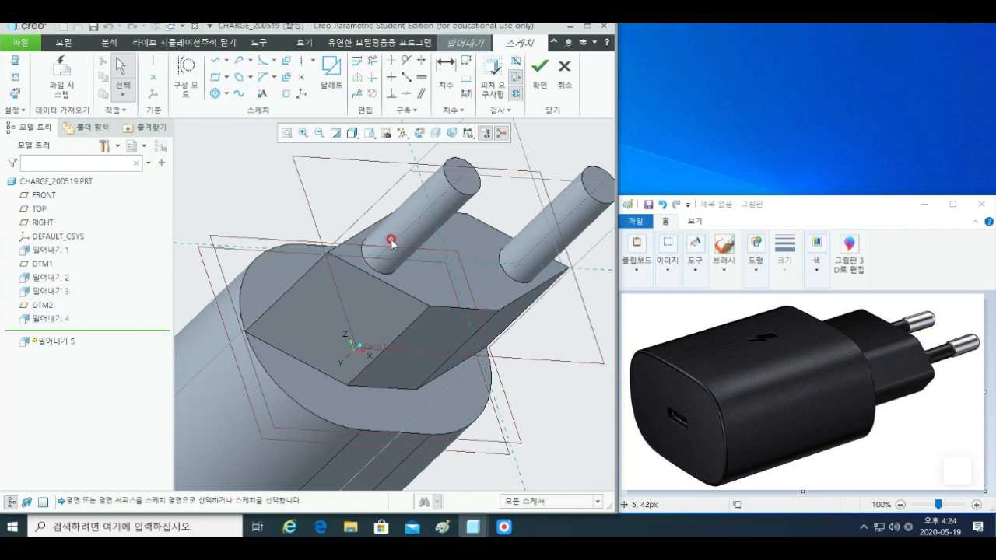
- Sketch two equal circles concentric with the two pins, smaller than the pins, on the plug section's end face
{"action": "left_click", "coordinate": [215, 93]}
{"action": "left_click", "coordinate": [453, 162]}
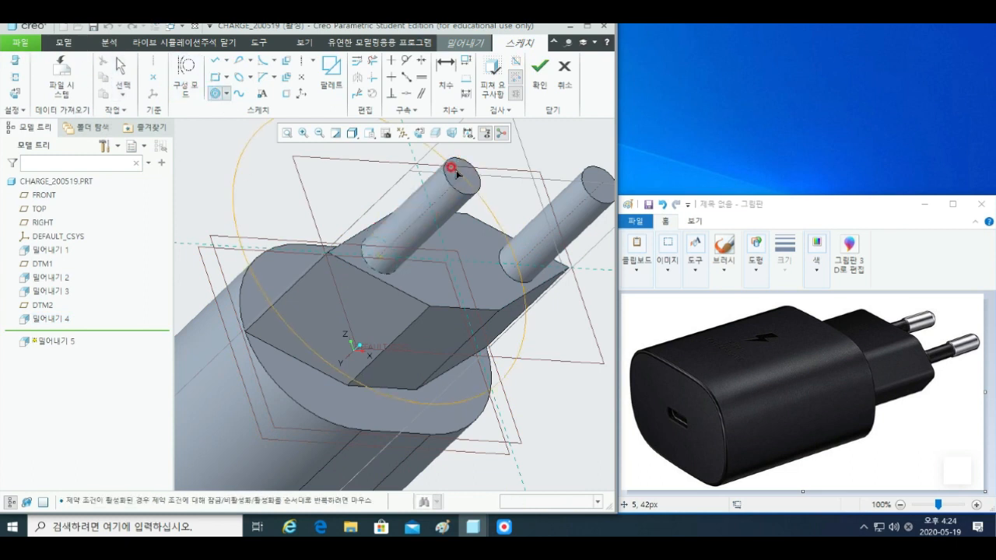
{"action": "left_click", "coordinate": [389, 257]}
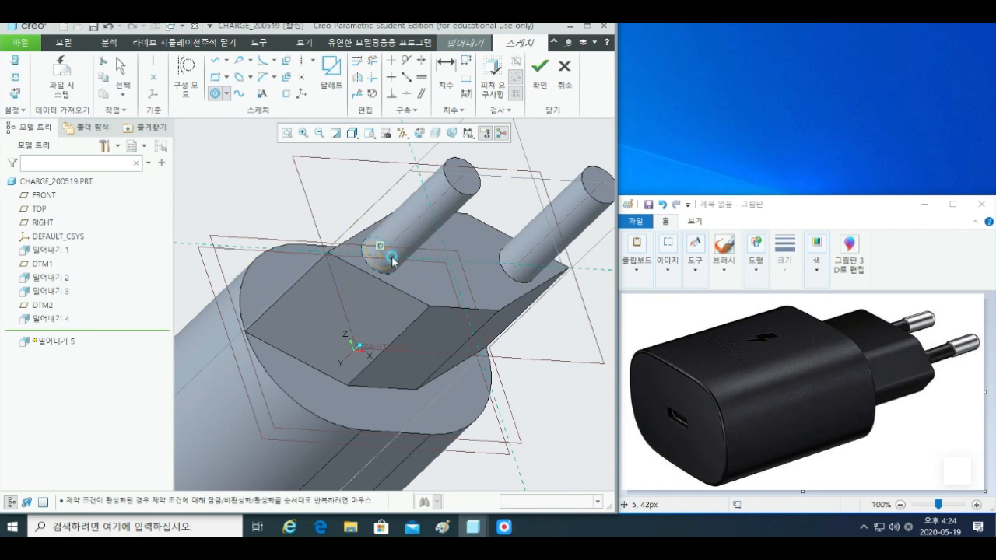
{"action": "middle_click", "coordinate": [422, 269]}
{"action": "left_click", "coordinate": [582, 171]}
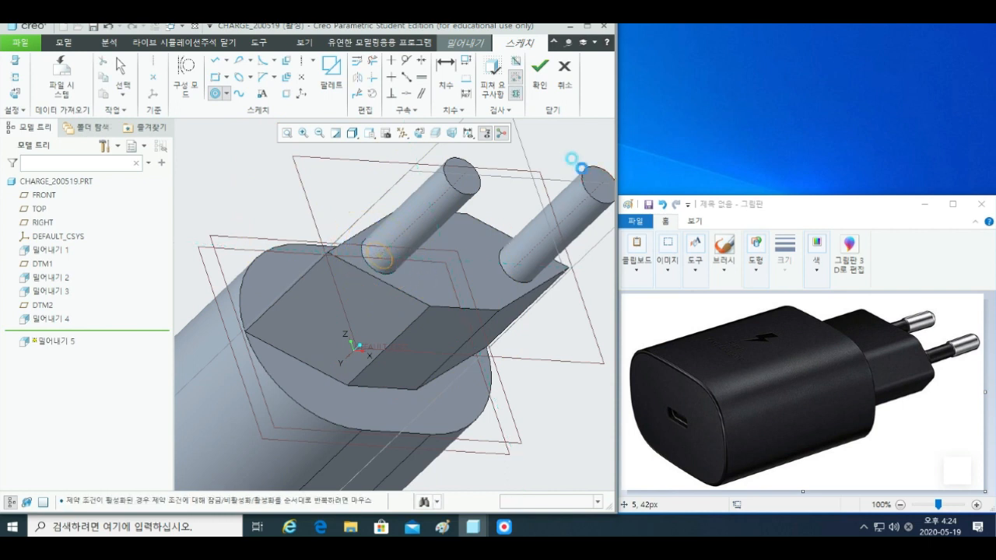
{"action": "left_click", "coordinate": [531, 272]}
{"action": "middle_click", "coordinate": [567, 271]}
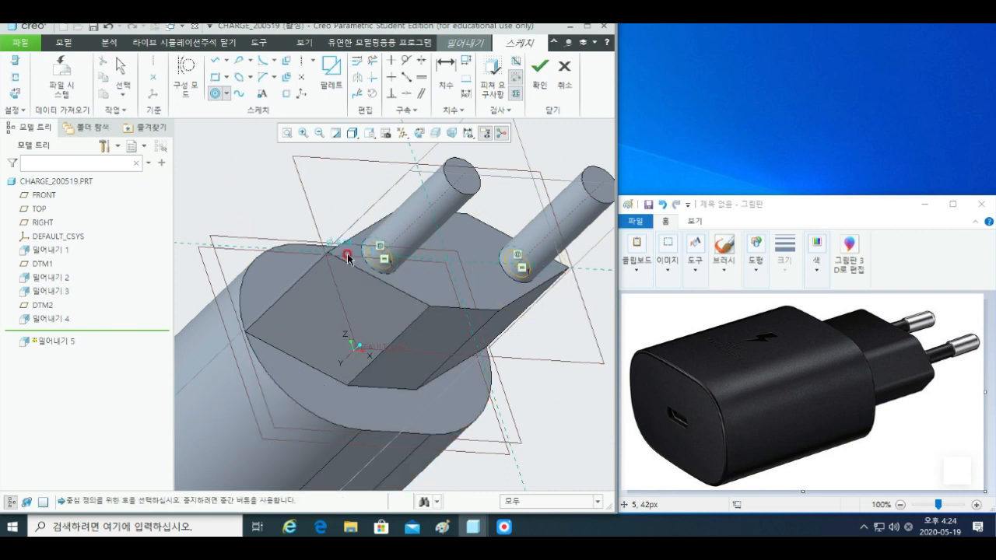
- Set the diameter of the two equal circles inside the pins to 6
{"action": "left_click", "coordinate": [350, 246]}
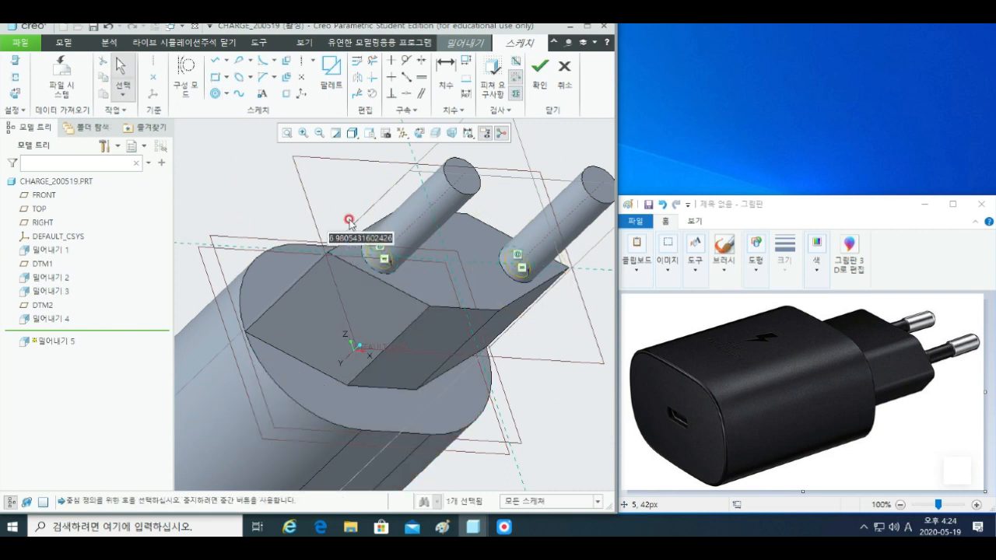
{"action": "left_click", "coordinate": [349, 222]}
{"action": "middle_click", "coordinate": [349, 223]}
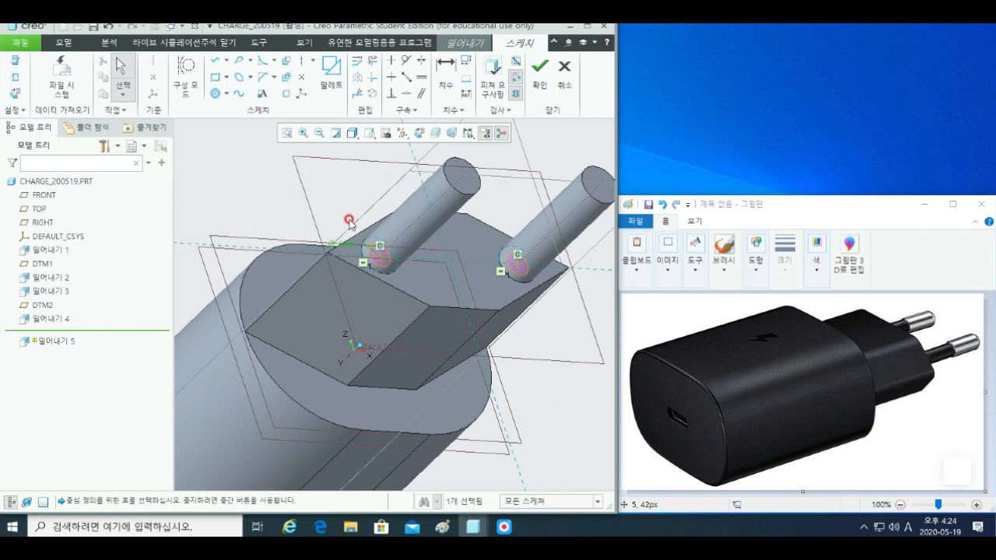
- Project both halves of each pin's outer circular edge around the small circles and finish the sketch
{"action": "left_click", "coordinate": [285, 94]}
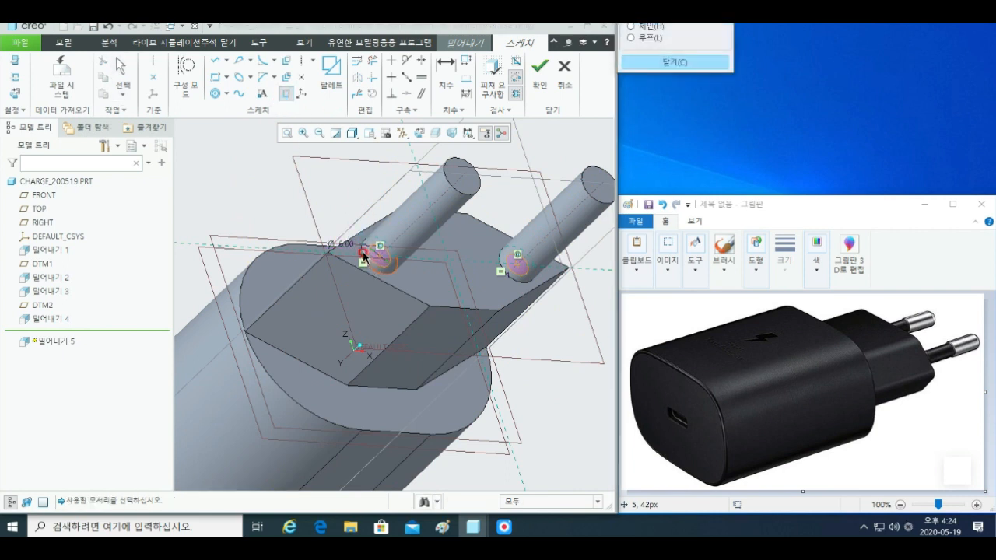
{"action": "left_click", "coordinate": [361, 250]}
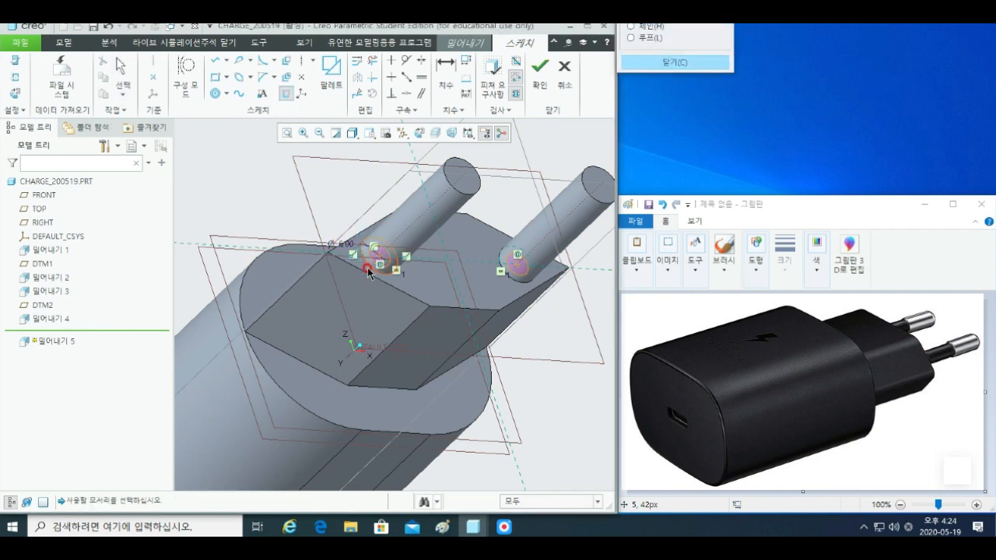
{"action": "left_click", "coordinate": [506, 251]}
{"action": "left_click", "coordinate": [508, 277]}
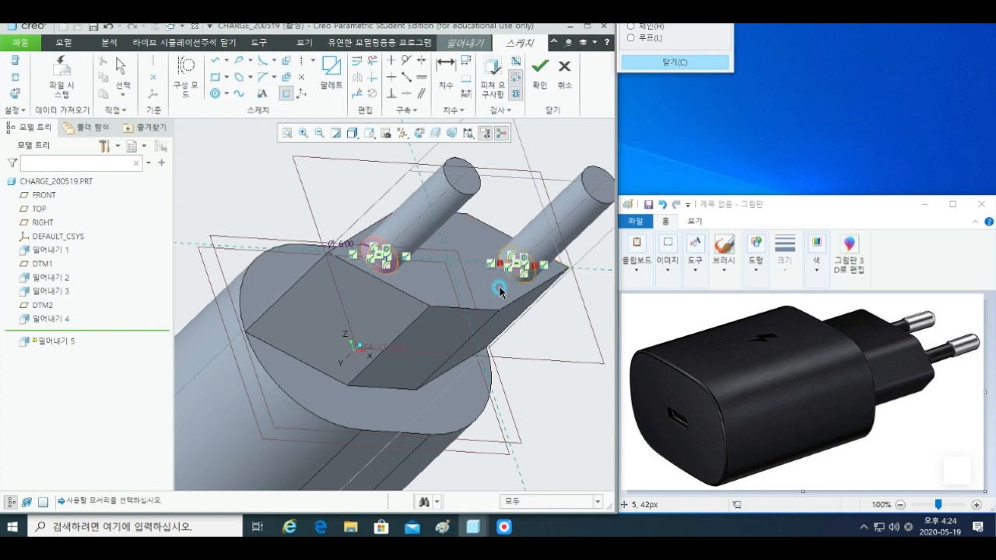
{"action": "scroll", "coordinate": [479, 302], "scroll_direction": "up", "scroll_amount": 2}
{"action": "mouse_move", "coordinate": [534, 277]}
{"action": "middle_mouse_down"}
{"action": "mouse_move", "coordinate": [514, 275]}
{"action": "mouse_move", "coordinate": [536, 251]}
{"action": "middle_mouse_up"}
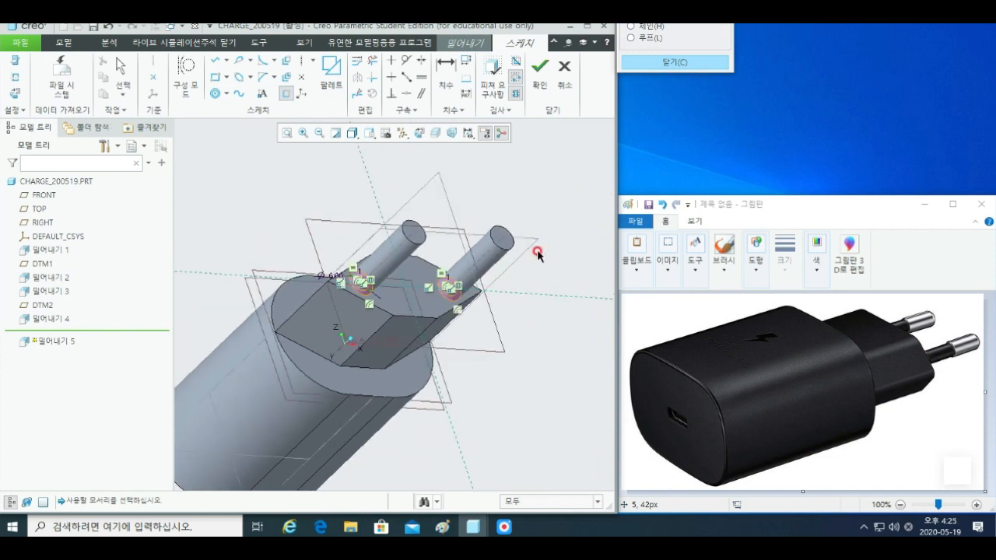
{"action": "left_click", "coordinate": [540, 67]}
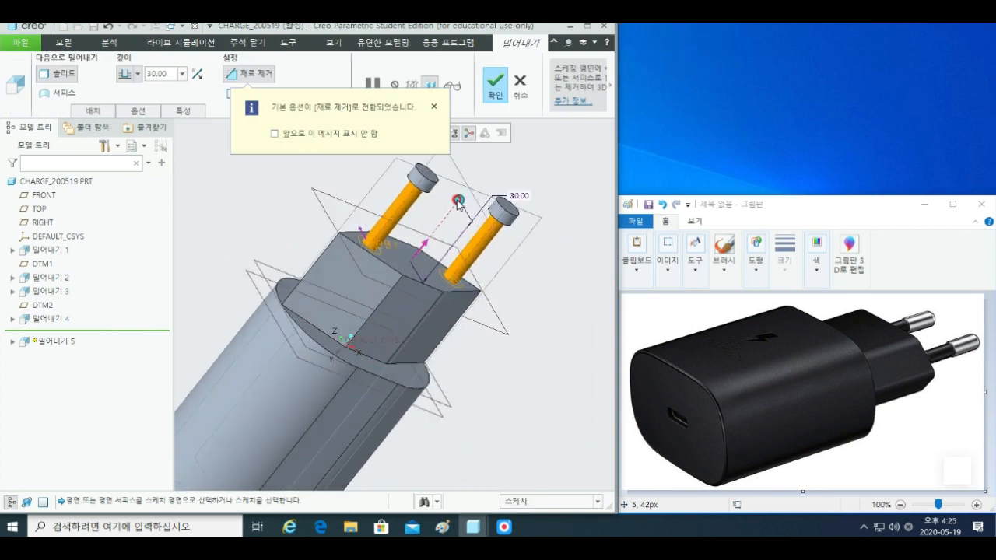
- Set the material-removing extrude's depth to 20 so the base of both pins is thinned, and complete the feature
{"action": "left_click_drag", "start_coordinate": [457, 204], "coordinate": [445, 226]}
{"action": "mouse_move", "coordinate": [512, 221]}
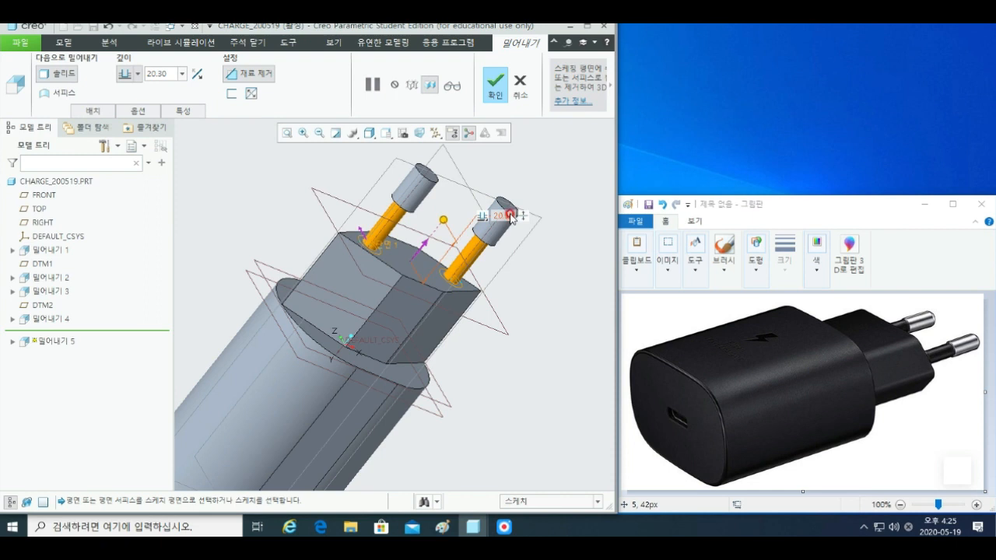
{"action": "left_click", "coordinate": [553, 211]}
{"action": "type", "text": "20"}
{"action": "key", "text": "Return"}
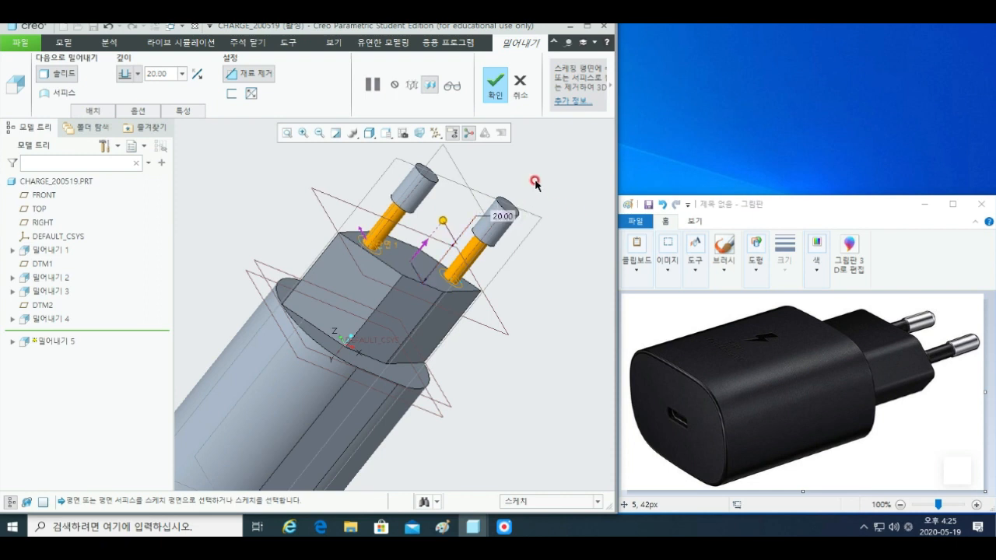
{"action": "middle_click_drag", "start_coordinate": [424, 208], "coordinate": [478, 185]}
{"action": "left_click", "coordinate": [494, 93]}
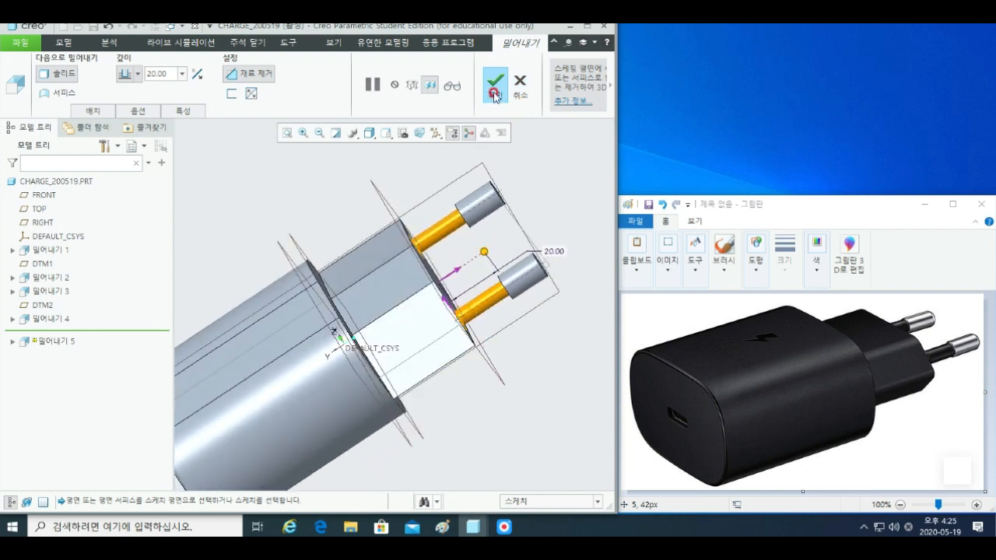
{"action": "scroll", "coordinate": [507, 267], "scroll_direction": "down", "scroll_amount": 3}
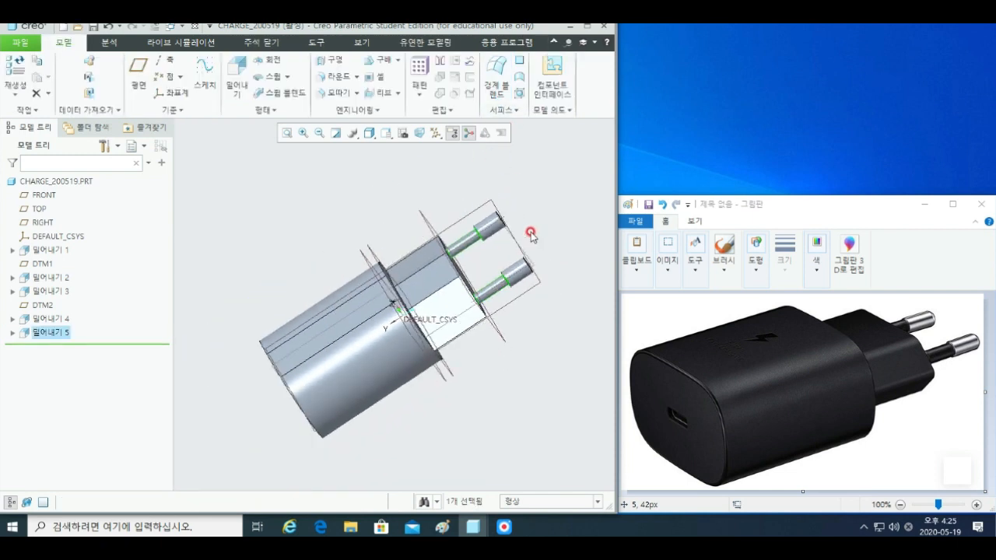
{"action": "scroll", "coordinate": [531, 236], "scroll_direction": "down", "scroll_amount": 2}
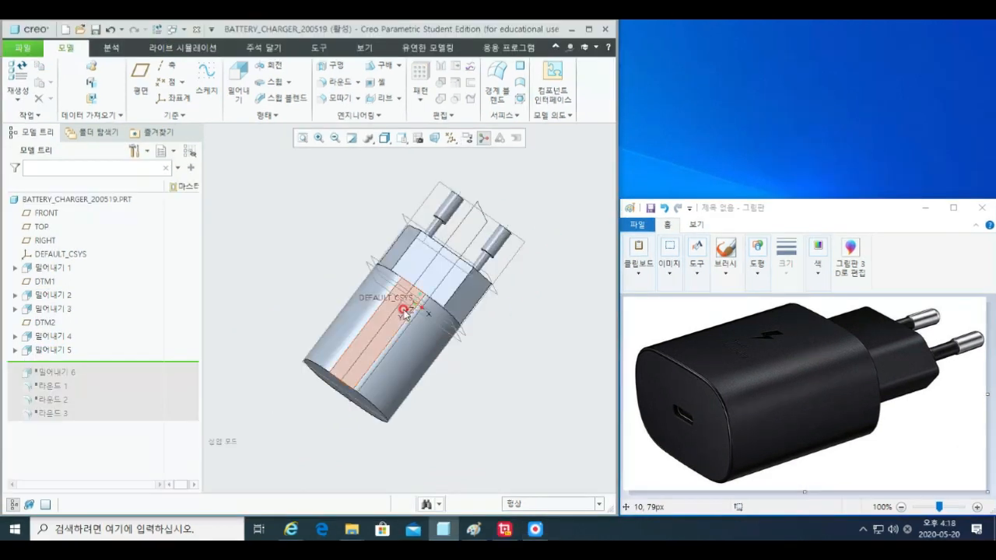
- Start a new extrude sketch on the charger body's rounded end face opposite the pins and orient the view to the sketch plane
{"action": "middle_click_drag", "start_coordinate": [405, 311], "coordinate": [424, 246]}
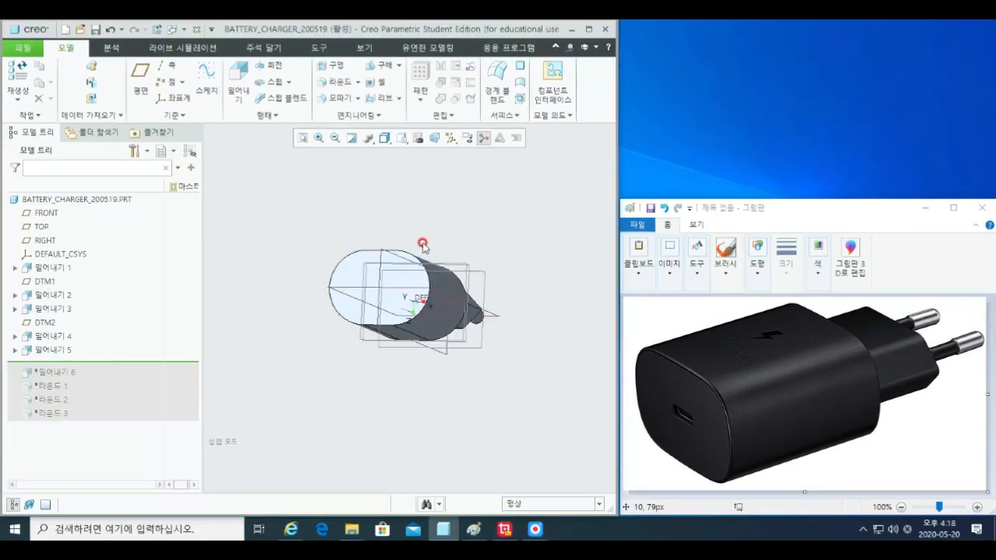
{"action": "left_click", "coordinate": [343, 272]}
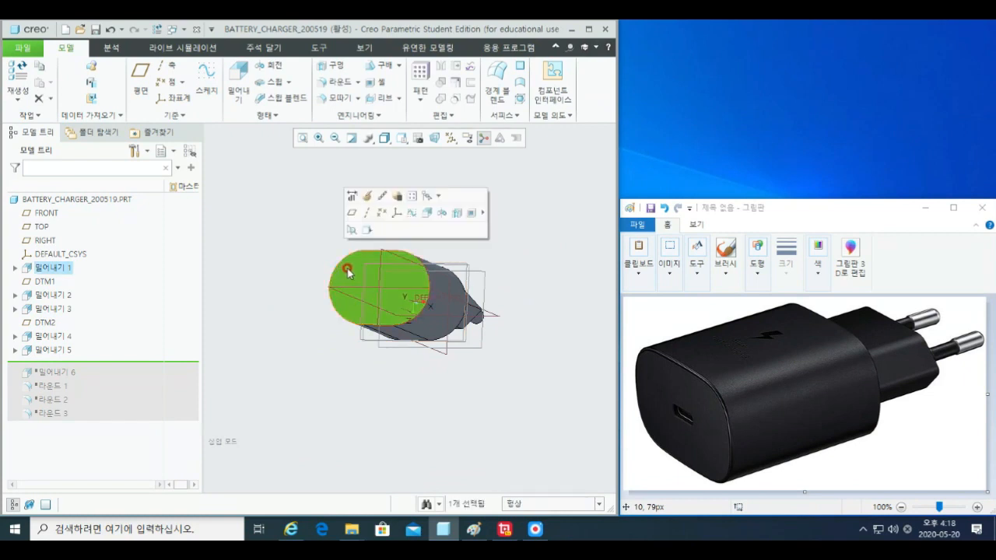
{"action": "left_click", "coordinate": [428, 216]}
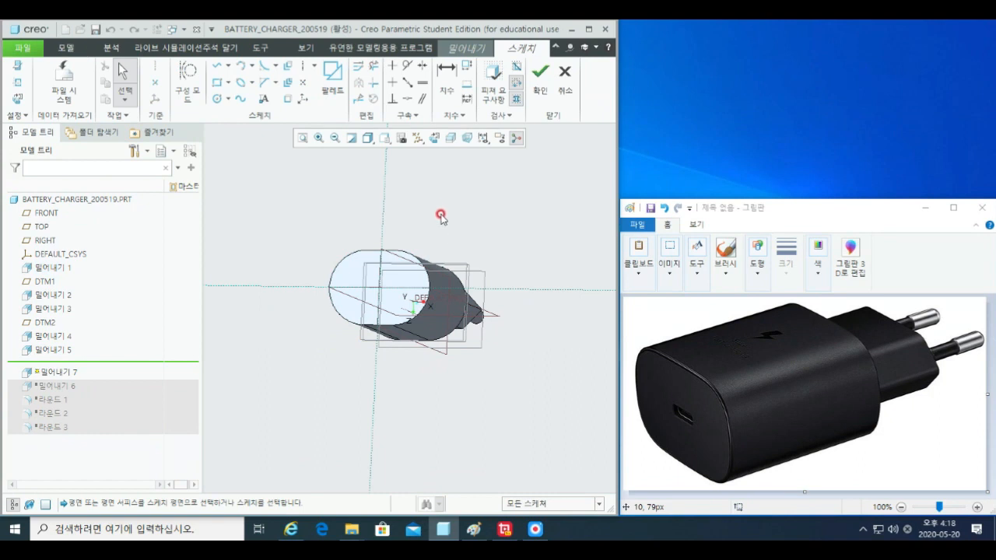
{"action": "left_click", "coordinate": [434, 138]}
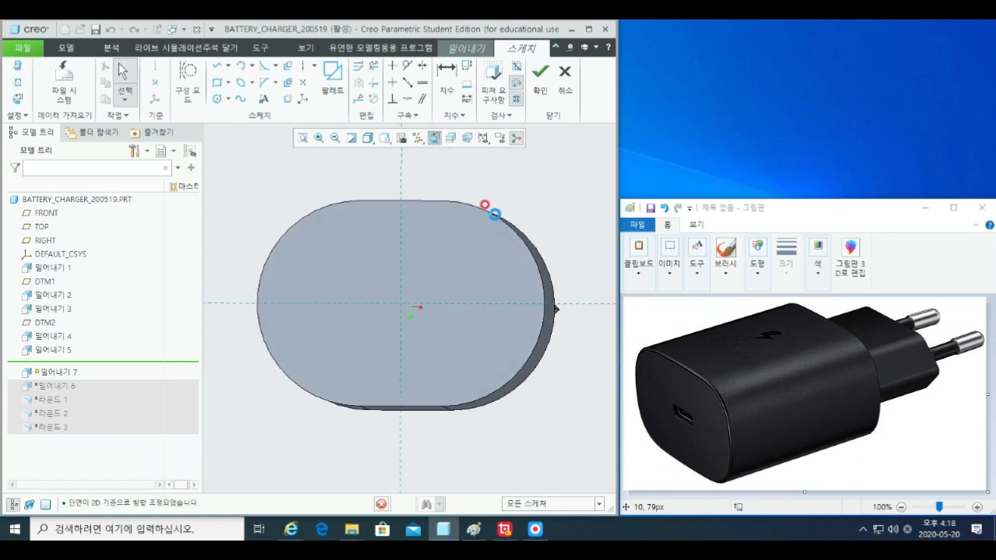
- Draw a vertical and a horizontal centerline along the sketch references through the face's center
{"action": "right_click", "coordinate": [552, 189]}
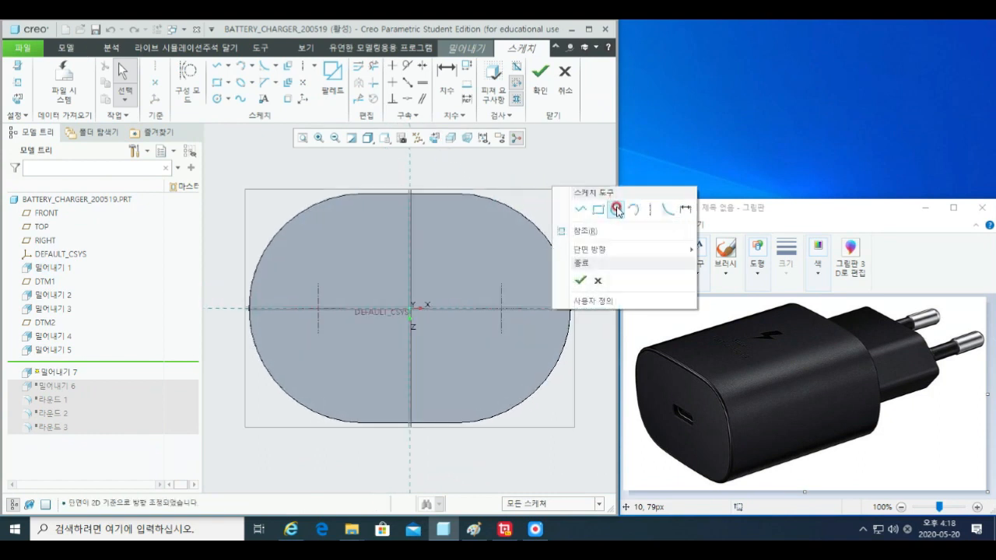
{"action": "left_click", "coordinate": [650, 209]}
{"action": "left_click", "coordinate": [409, 179]}
{"action": "left_click", "coordinate": [410, 220]}
{"action": "left_click", "coordinate": [352, 309]}
{"action": "left_click", "coordinate": [380, 309]}
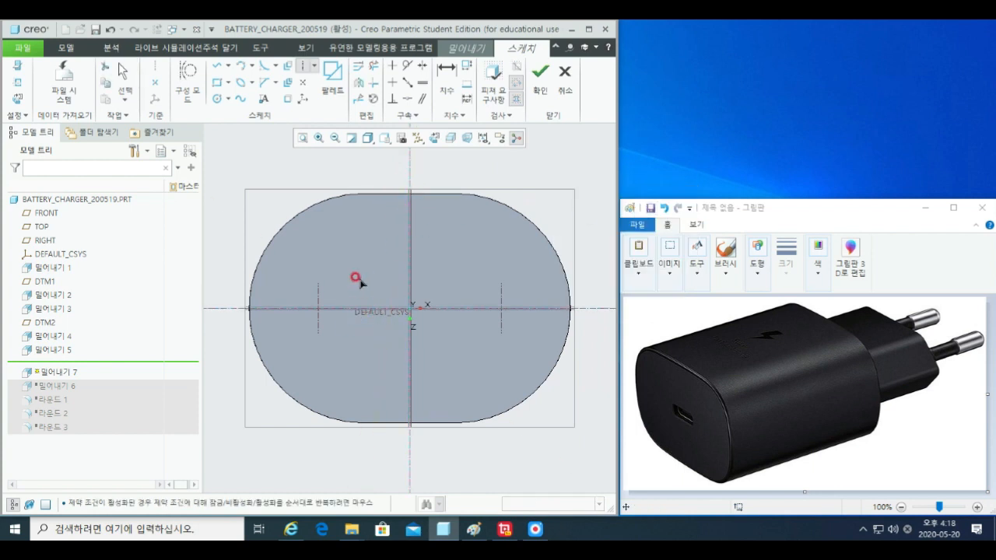
- Sketch a rectangle around the face's center, symmetric about both centerlines
{"action": "right_click", "coordinate": [360, 281]}
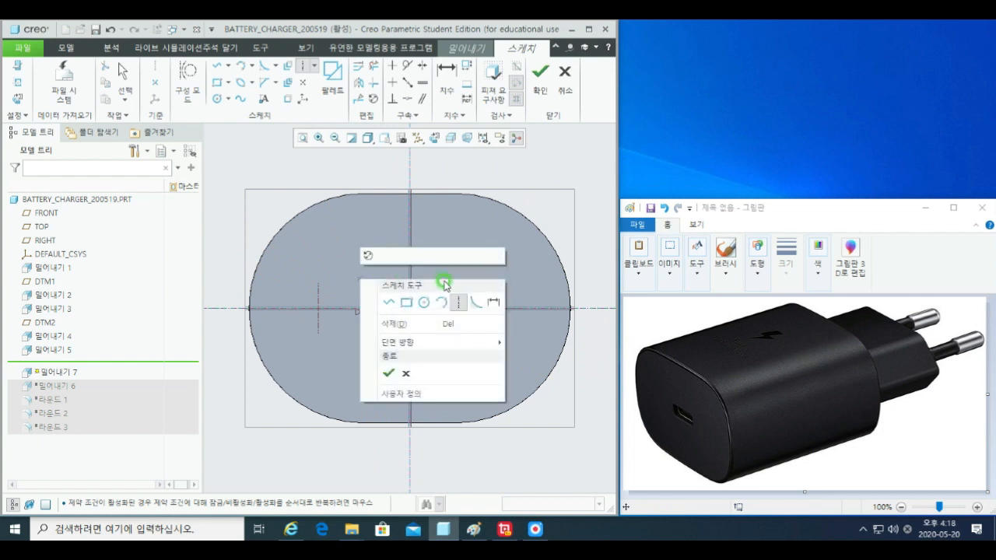
{"action": "left_click", "coordinate": [403, 303]}
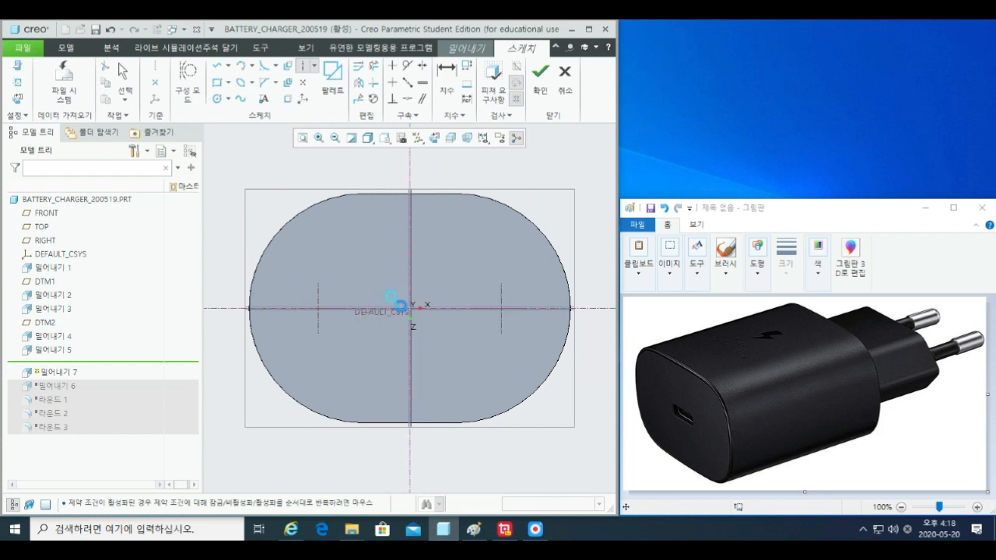
{"action": "left_click", "coordinate": [357, 267]}
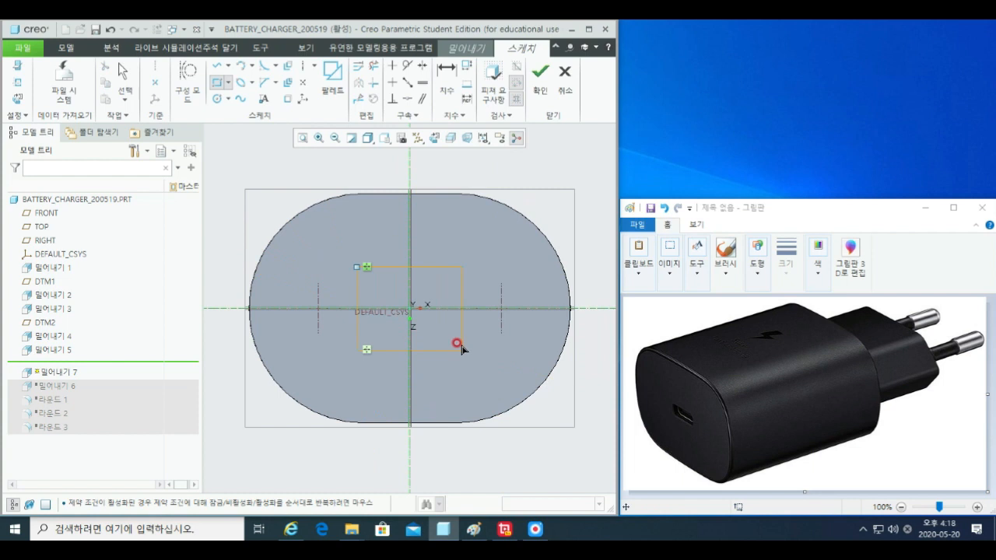
{"action": "middle_click", "coordinate": [518, 352]}
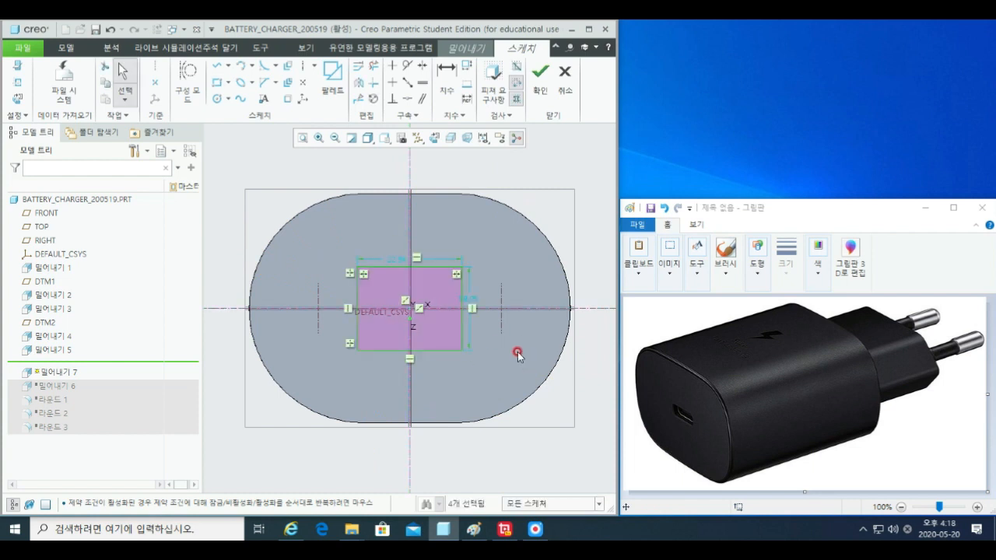
- Set the rectangle's width to 10 and its height to 6
{"action": "double_click", "coordinate": [403, 263]}
{"action": "type", "text": "10"}
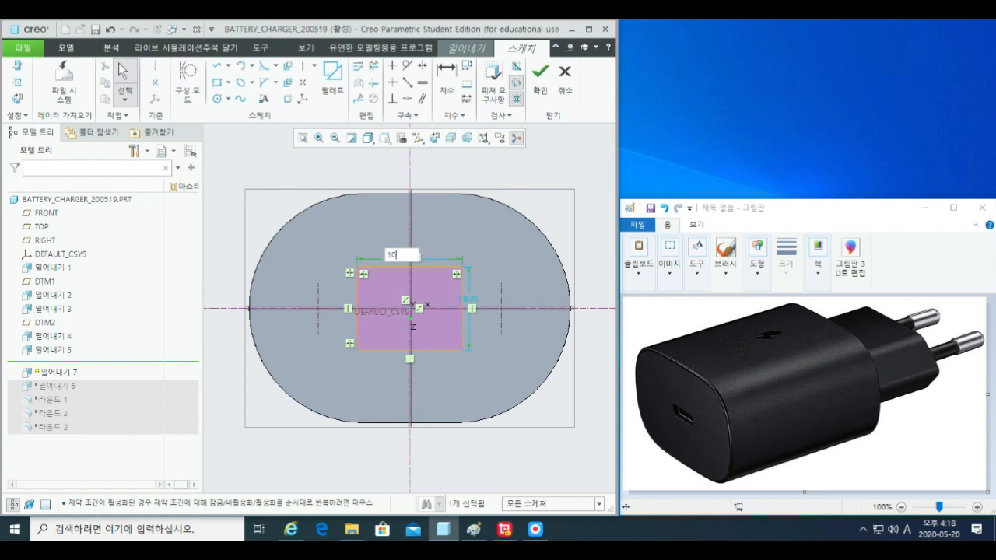
{"action": "key", "text": "Return"}
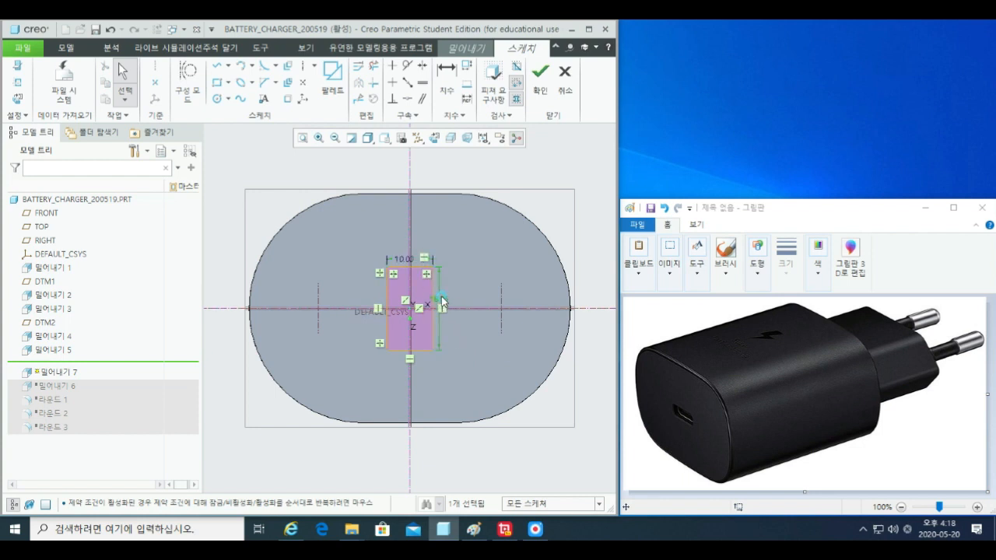
{"action": "double_click", "coordinate": [444, 304]}
{"action": "type", "text": "10"}
{"action": "key", "text": "Return"}
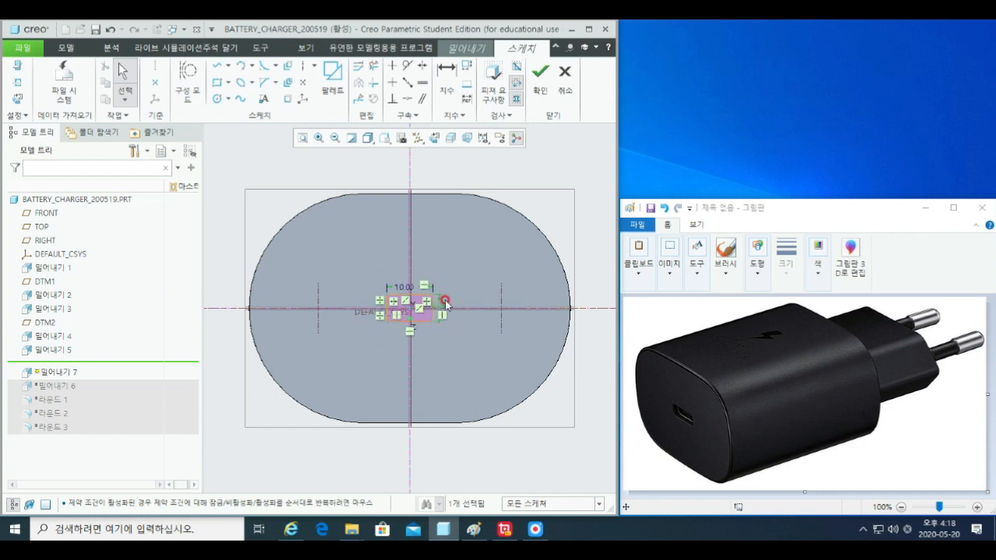
- Draw outward-bulging semicircular arcs on both short sides of the rectangle
{"action": "right_click", "coordinate": [331, 271]}
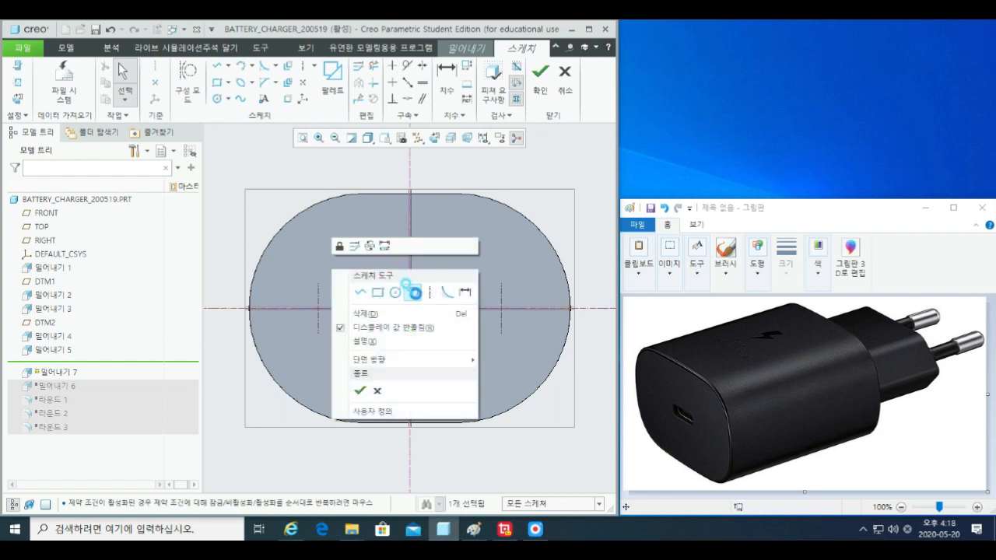
{"action": "left_click", "coordinate": [415, 293]}
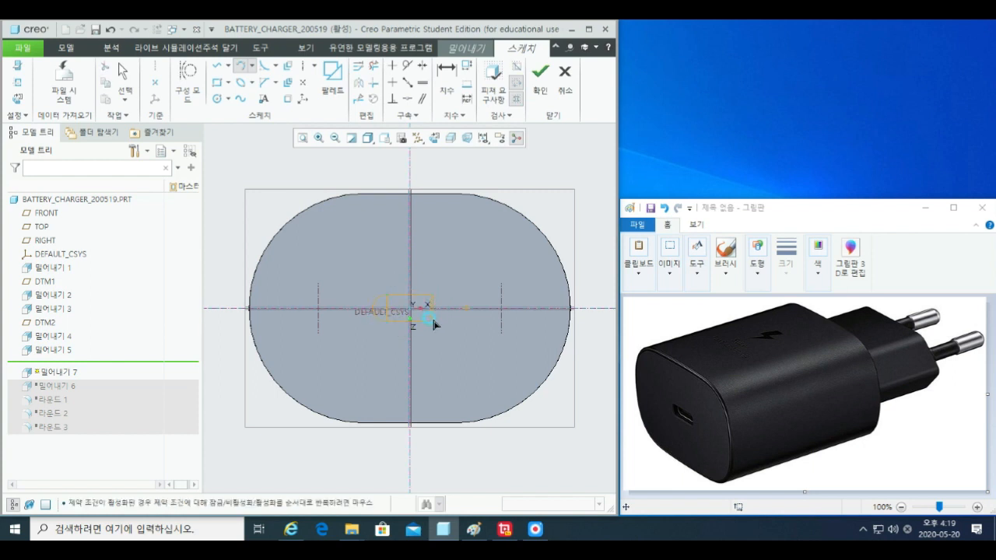
{"action": "middle_click", "coordinate": [490, 326]}
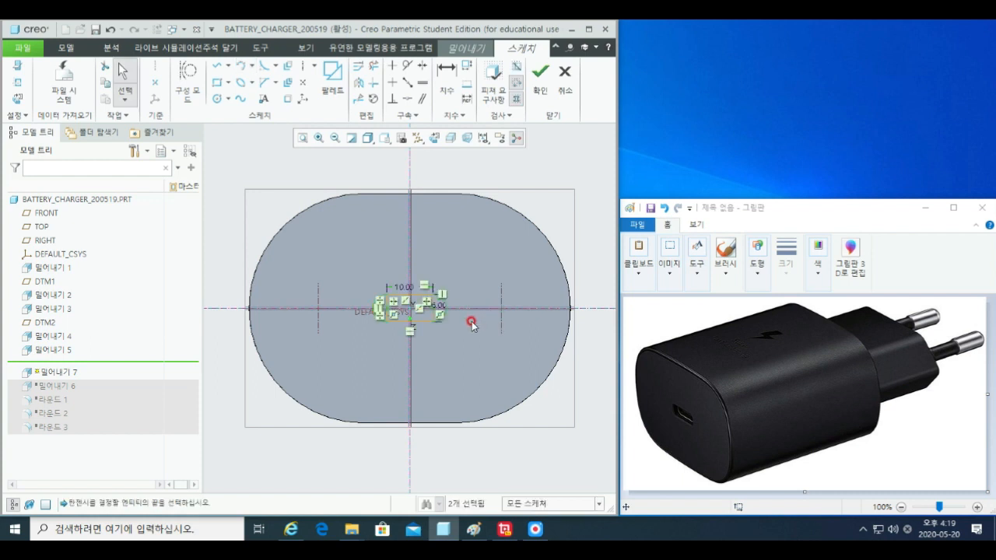
- Trim away the rectangle's two short sides to leave a closed rounded slot outline, and finish the sketch
{"action": "scroll", "coordinate": [414, 316], "scroll_direction": "down", "scroll_amount": 3}
{"action": "scroll", "coordinate": [397, 315], "scroll_direction": "down", "scroll_amount": 2}
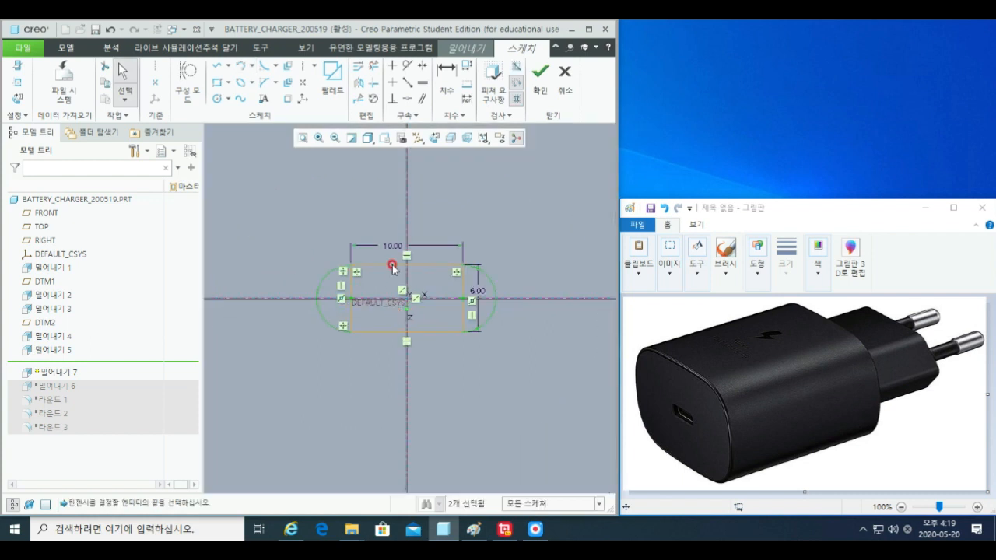
{"action": "left_click", "coordinate": [371, 67]}
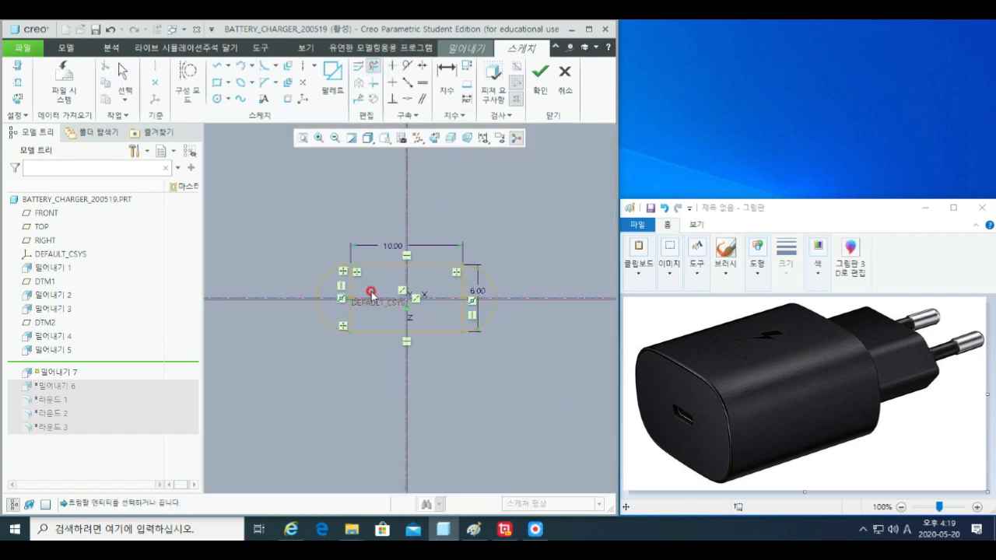
{"action": "mouse_move", "coordinate": [351, 287]}
{"action": "left_mouse_down"}
{"action": "mouse_move", "coordinate": [363, 323]}
{"action": "mouse_move", "coordinate": [471, 327]}
{"action": "mouse_move", "coordinate": [454, 319]}
{"action": "mouse_move", "coordinate": [459, 291]}
{"action": "left_mouse_up"}
{"action": "left_click", "coordinate": [467, 283]}
{"action": "middle_click", "coordinate": [519, 274]}
{"action": "scroll", "coordinate": [473, 294], "scroll_direction": "up", "scroll_amount": 1}
{"action": "left_click", "coordinate": [542, 79]}
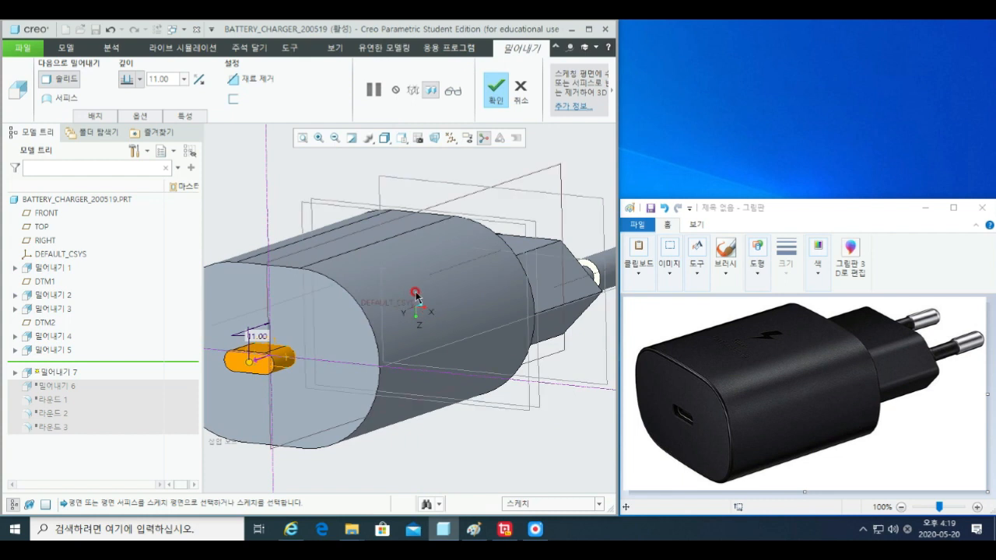
- Cut the rounded slot profile 10 deep into the body's end face to form the USB port
{"action": "middle_click_drag", "start_coordinate": [343, 326], "coordinate": [443, 303]}
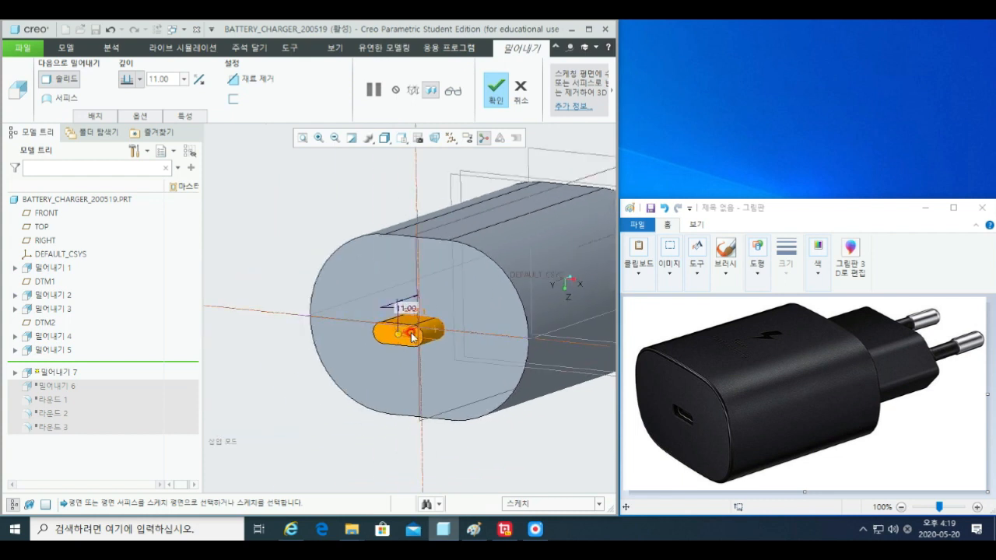
{"action": "middle_click_drag", "start_coordinate": [389, 340], "coordinate": [389, 298]}
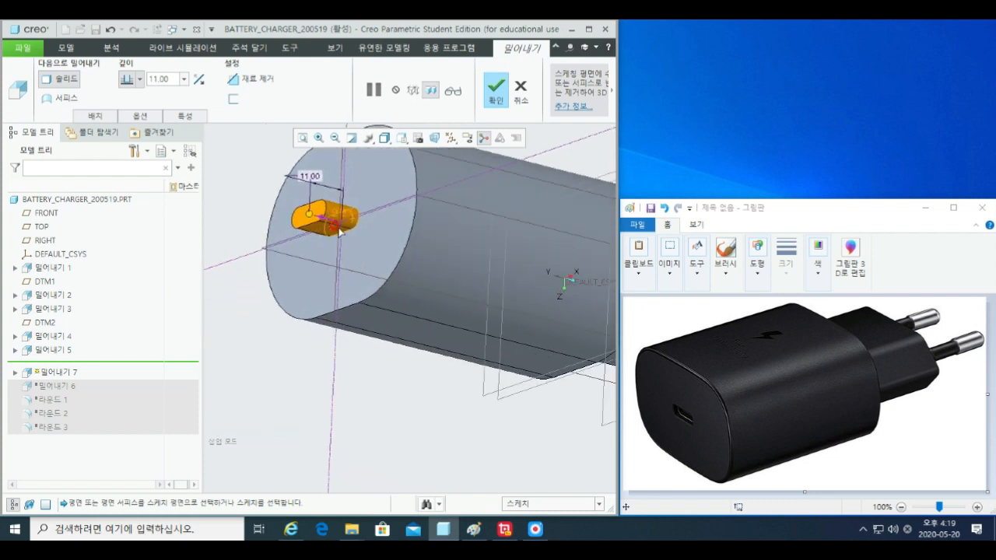
{"action": "left_click", "coordinate": [335, 224]}
{"action": "mouse_move", "coordinate": [372, 231]}
{"action": "middle_mouse_down"}
{"action": "mouse_move", "coordinate": [379, 265]}
{"action": "mouse_move", "coordinate": [332, 201]}
{"action": "middle_mouse_up"}
{"action": "mouse_move", "coordinate": [405, 294]}
{"action": "middle_mouse_down"}
{"action": "mouse_move", "coordinate": [467, 294]}
{"action": "mouse_move", "coordinate": [459, 285]}
{"action": "middle_mouse_up"}
{"action": "middle_click", "coordinate": [464, 290]}
{"action": "scroll", "coordinate": [441, 287], "scroll_direction": "up", "scroll_amount": 2}
{"action": "middle_click_drag", "start_coordinate": [549, 265], "coordinate": [511, 264], "text": "shift"}
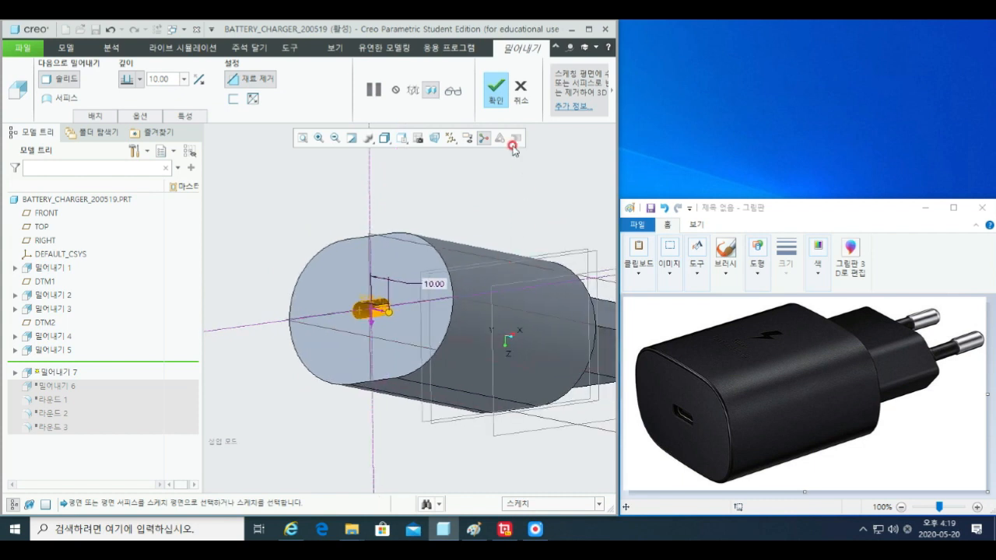
{"action": "left_click", "coordinate": [497, 91]}
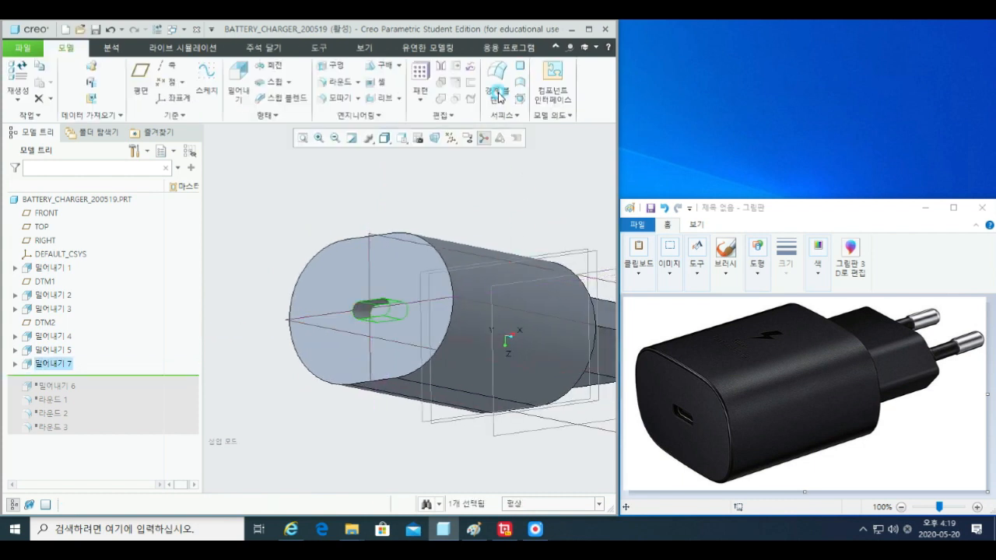
{"action": "left_click", "coordinate": [498, 207]}
{"action": "middle_click_drag", "start_coordinate": [436, 260], "coordinate": [418, 276]}
{"action": "scroll", "coordinate": [413, 331], "scroll_direction": "up", "scroll_amount": 4}
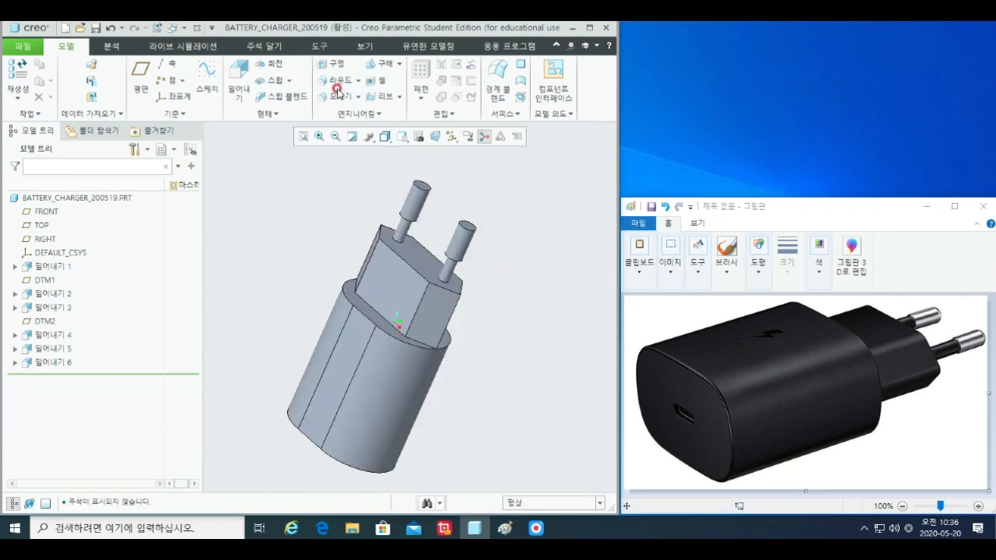
- Start a Round of radius 2.00 on the body's rim around the plug section and the rim of its opposite end face
{"action": "left_click", "coordinate": [340, 85]}
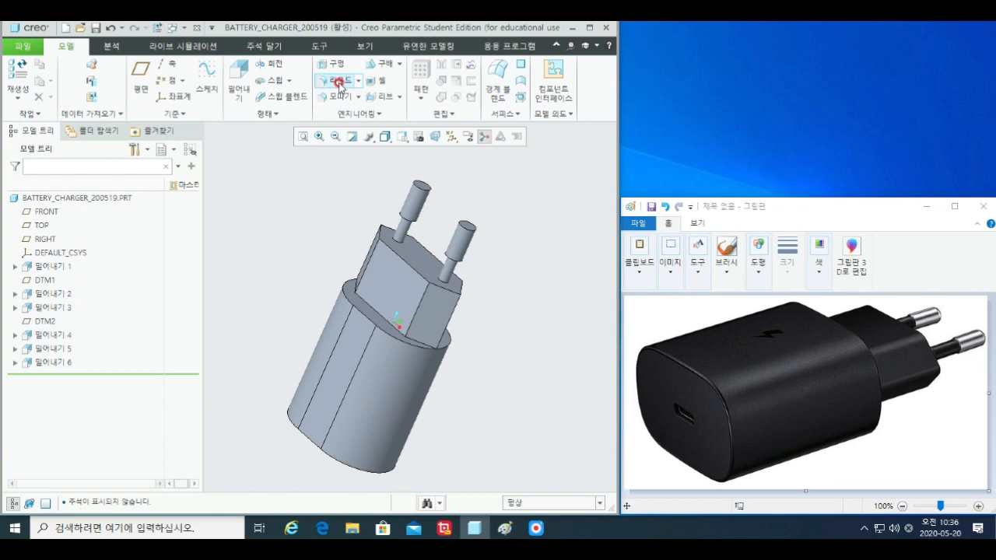
{"action": "left_click", "coordinate": [358, 80]}
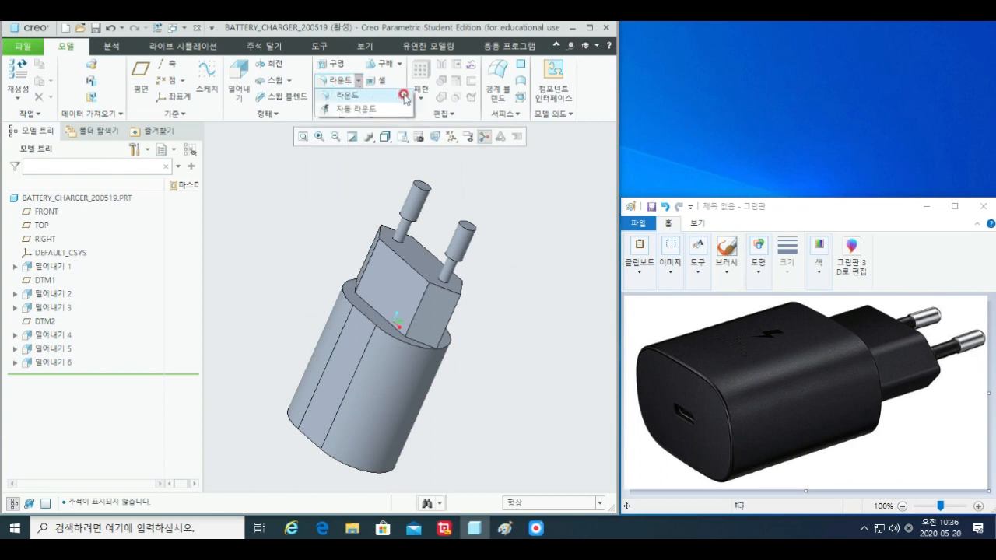
{"action": "left_click", "coordinate": [358, 96]}
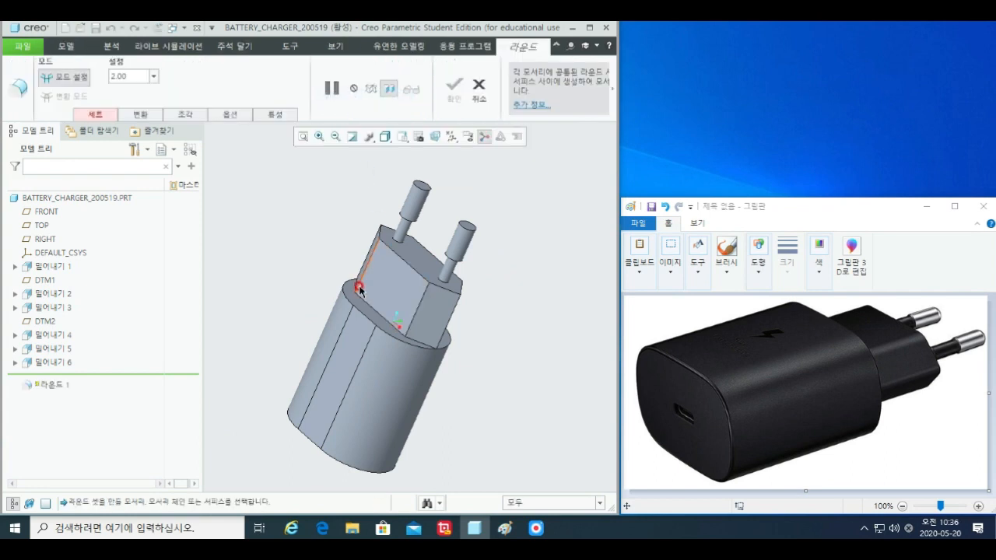
{"action": "left_click", "coordinate": [346, 296]}
{"action": "scroll", "coordinate": [365, 311], "scroll_direction": "down", "scroll_amount": 2}
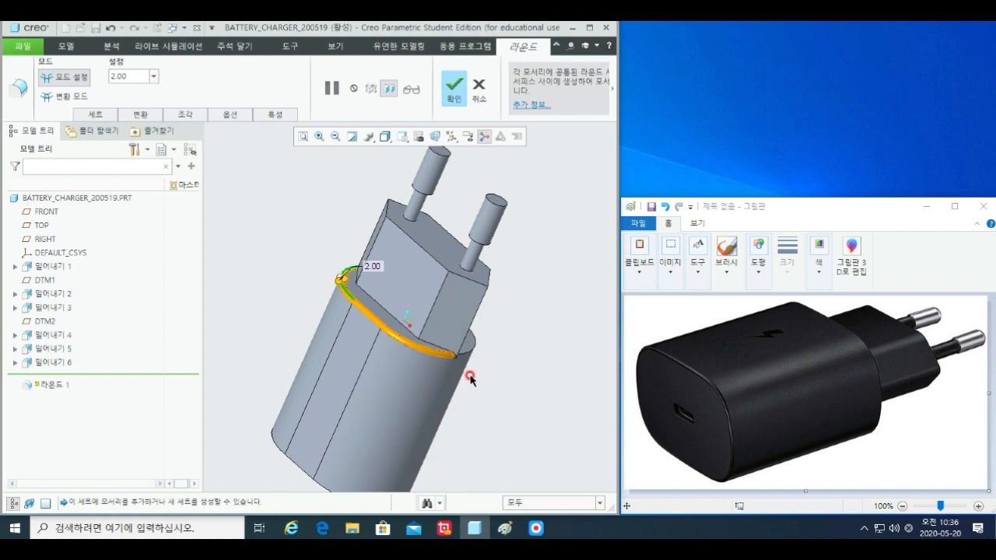
{"action": "left_click", "coordinate": [472, 349], "text": "ctrl"}
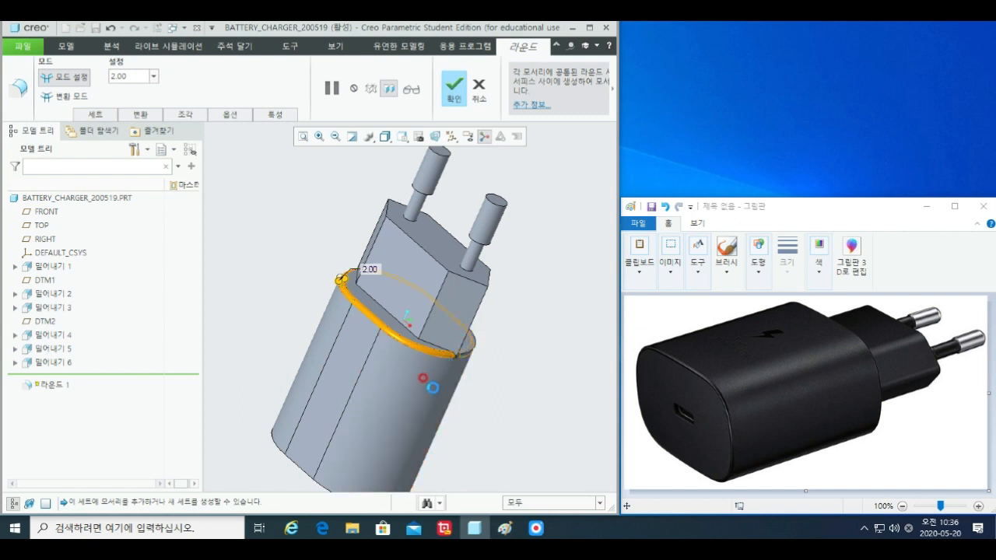
{"action": "middle_click_drag", "start_coordinate": [412, 351], "coordinate": [396, 329], "text": "shift"}
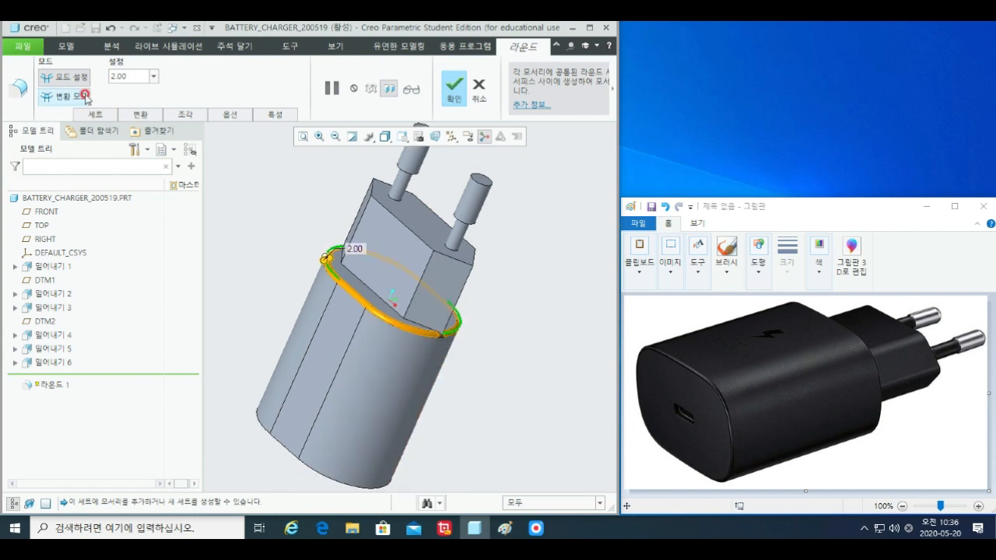
{"action": "middle_click_drag", "start_coordinate": [266, 349], "coordinate": [285, 429]}
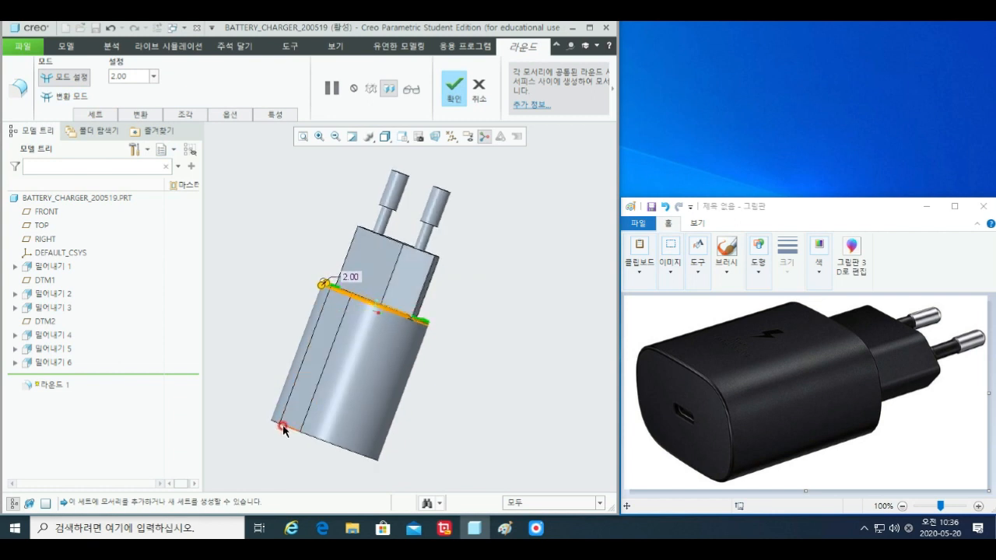
{"action": "left_click", "coordinate": [283, 428]}
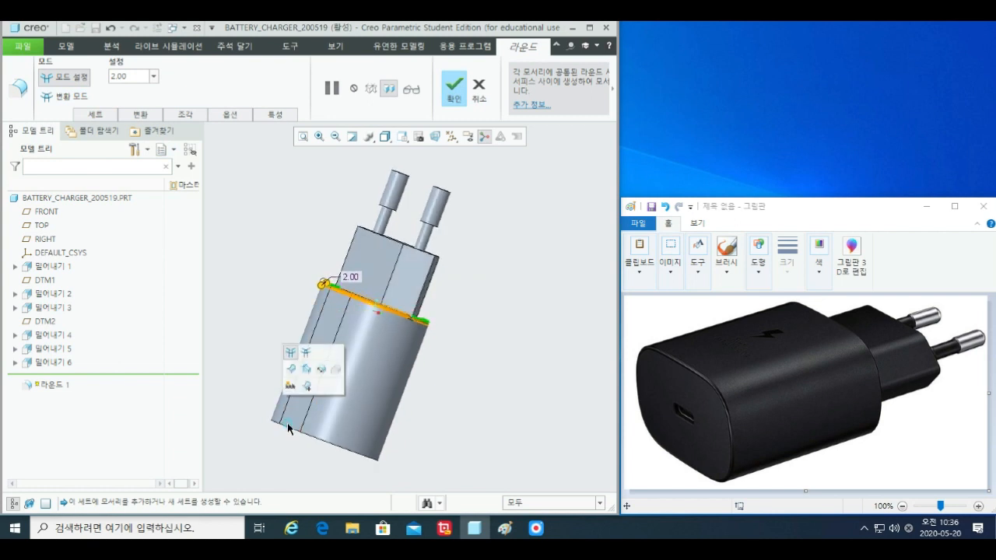
{"action": "middle_click_drag", "start_coordinate": [288, 430], "coordinate": [323, 407]}
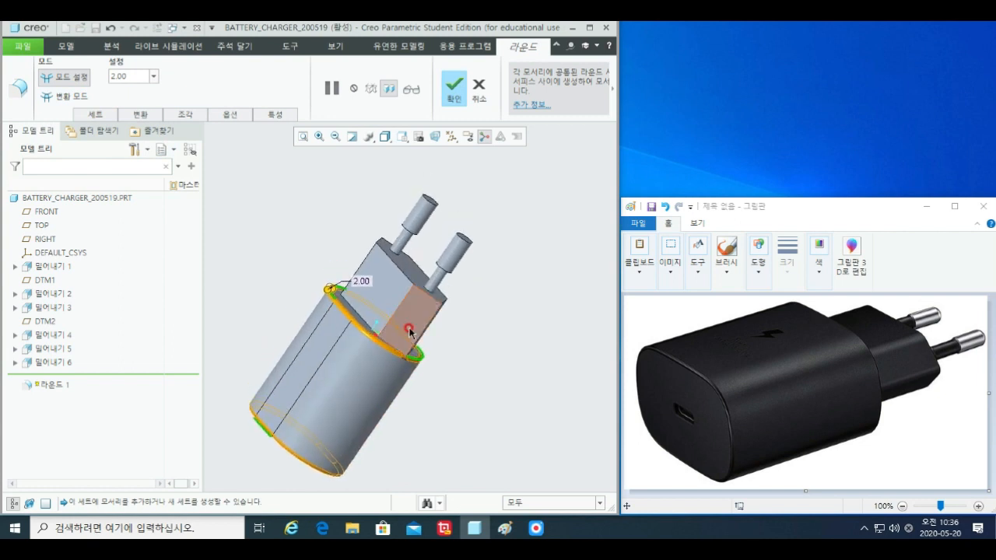
- Add all the perimeter edges of the plug section's pin-side end face to the 2.00 round set
{"action": "scroll", "coordinate": [400, 303], "scroll_direction": "down", "scroll_amount": 3}
{"action": "left_click", "coordinate": [400, 264]}
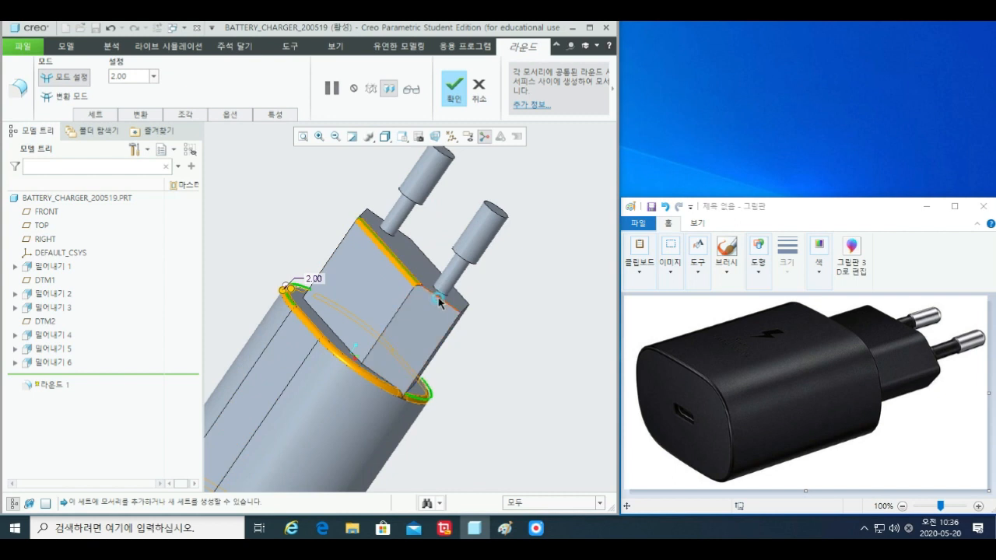
{"action": "middle_click_drag", "start_coordinate": [439, 301], "coordinate": [352, 343]}
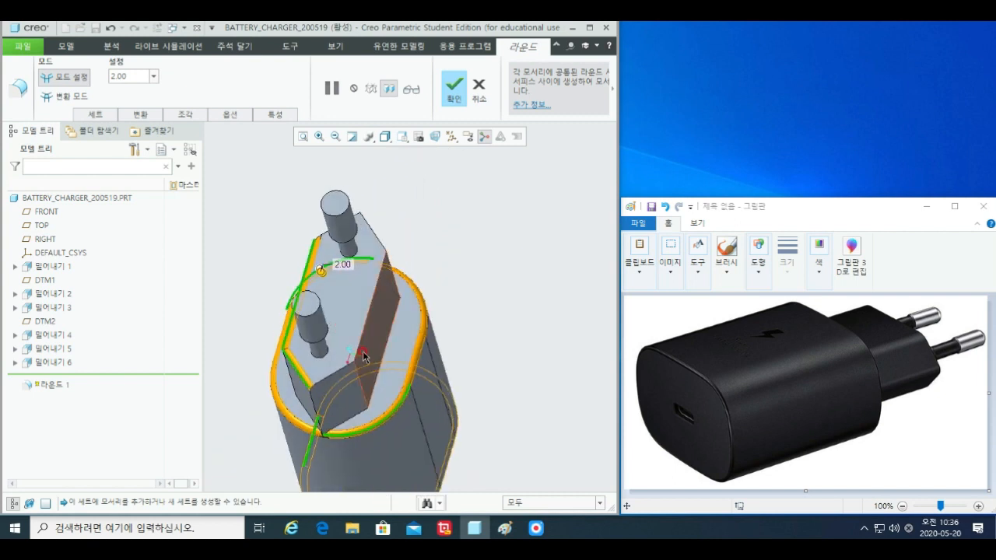
{"action": "left_click", "coordinate": [333, 376]}
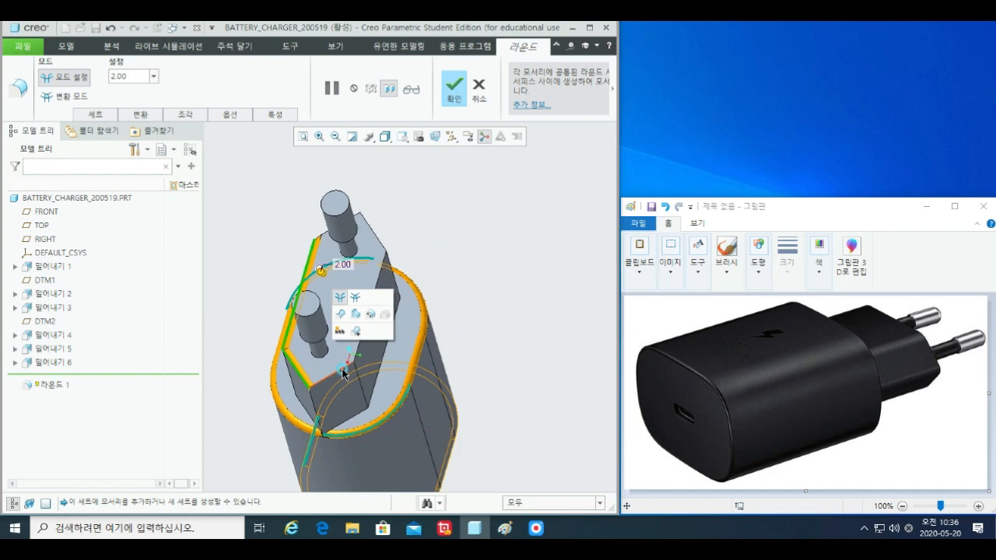
{"action": "left_click", "coordinate": [342, 372], "text": "ctrl"}
{"action": "left_click", "coordinate": [360, 340], "text": "ctrl"}
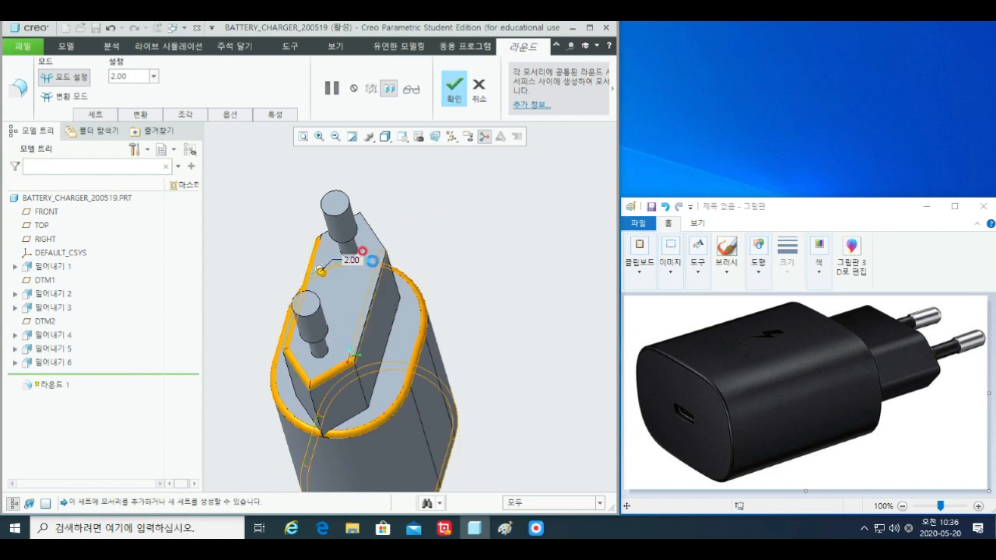
{"action": "middle_click_drag", "start_coordinate": [379, 246], "coordinate": [399, 260]}
{"action": "left_click", "coordinate": [406, 269], "text": "ctrl"}
{"action": "scroll", "coordinate": [404, 356], "scroll_direction": "up", "scroll_amount": 2}
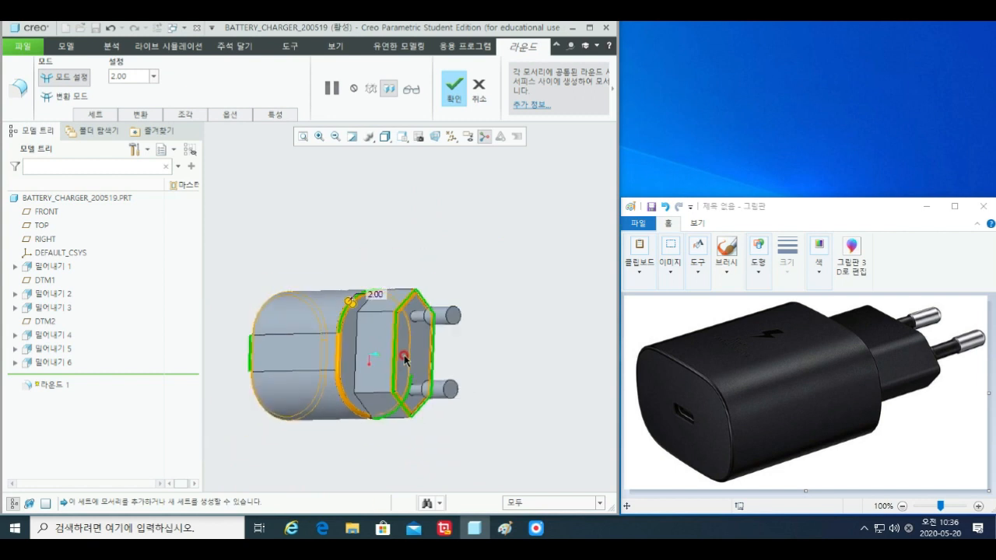
- Include the outline of the USB port opening in the same round set
{"action": "middle_click_drag", "start_coordinate": [403, 356], "coordinate": [417, 270]}
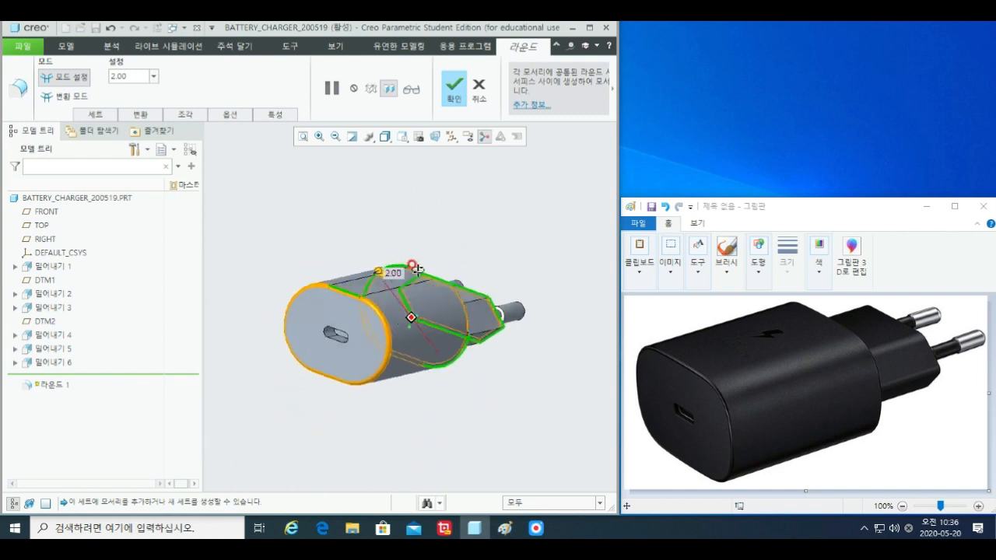
{"action": "scroll", "coordinate": [315, 330], "scroll_direction": "down", "scroll_amount": 3}
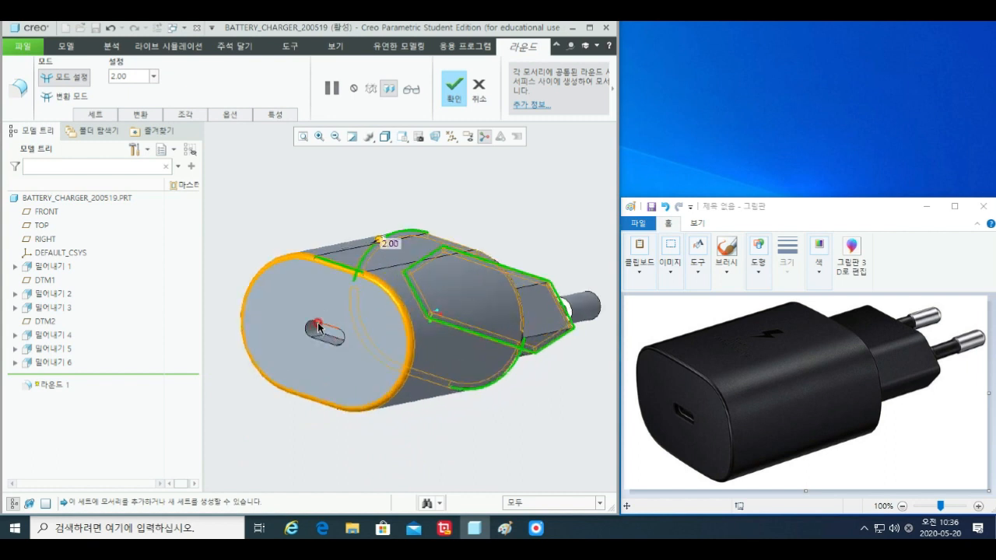
{"action": "left_click", "coordinate": [346, 338], "text": "ctrl"}
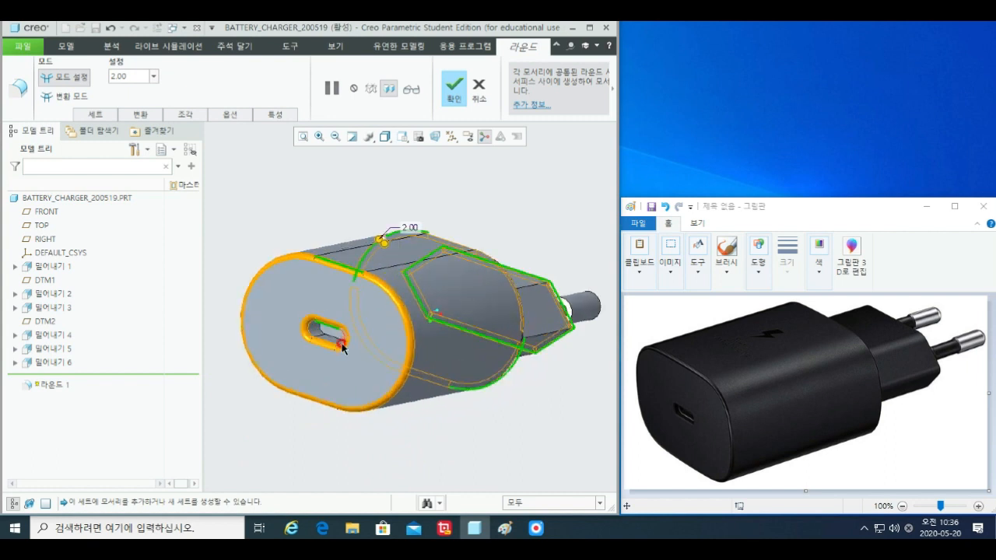
- Add the lengthwise corner edges of the plug section to the round set and complete the 2.00 round
{"action": "middle_click_drag", "start_coordinate": [399, 293], "coordinate": [405, 228]}
{"action": "middle_click_drag", "start_coordinate": [470, 279], "coordinate": [411, 278], "text": "shift"}
{"action": "left_click", "coordinate": [446, 311]}
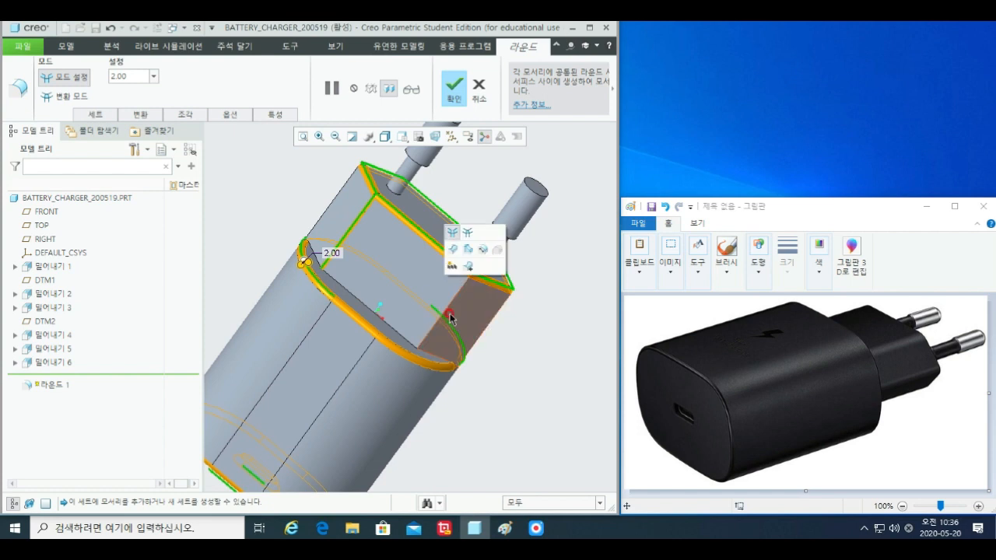
{"action": "left_click", "coordinate": [449, 306], "text": "ctrl"}
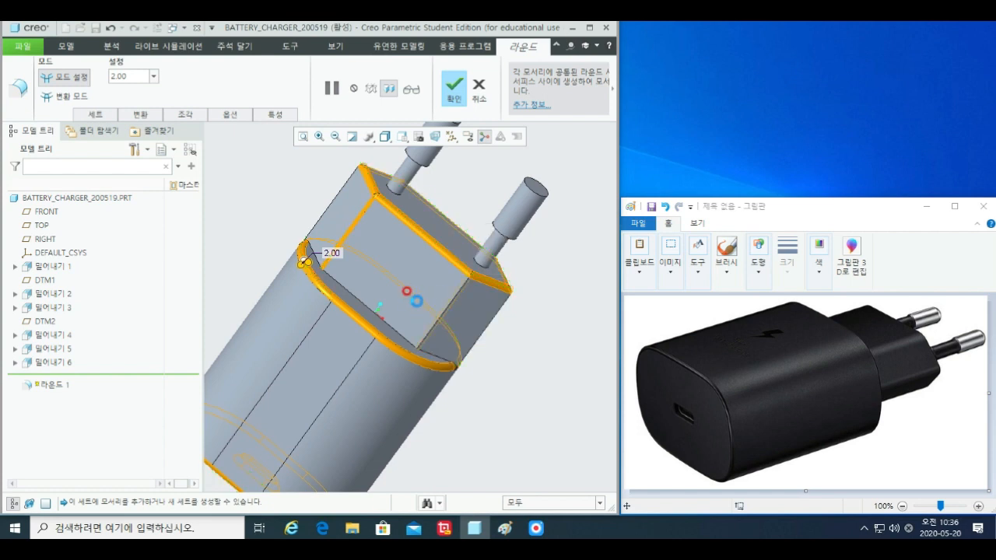
{"action": "middle_click_drag", "start_coordinate": [416, 300], "coordinate": [415, 315]}
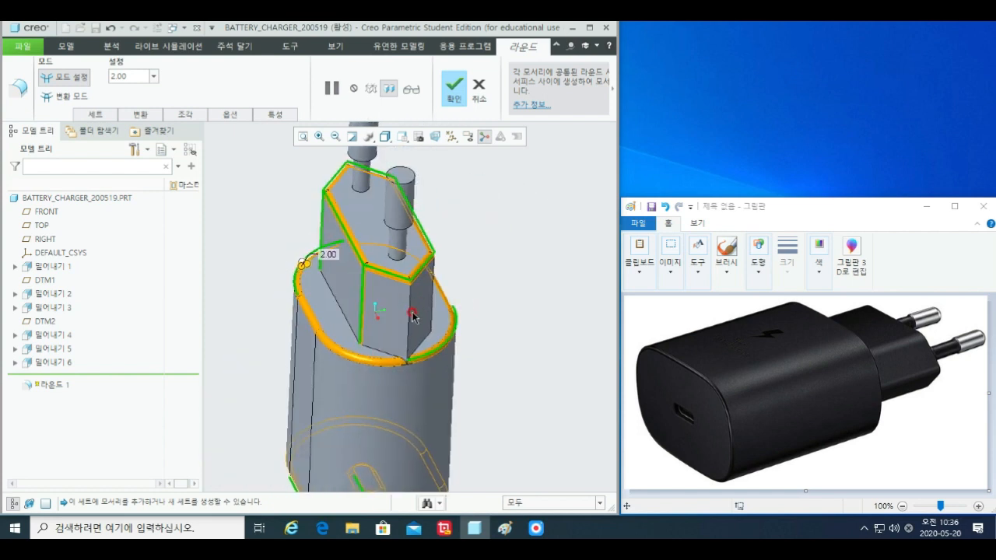
{"action": "middle_click_drag", "start_coordinate": [410, 320], "coordinate": [366, 292]}
{"action": "middle_click_drag", "start_coordinate": [405, 283], "coordinate": [362, 328]}
{"action": "left_click_drag", "start_coordinate": [377, 283], "coordinate": [342, 300]}
{"action": "middle_click_drag", "start_coordinate": [345, 289], "coordinate": [317, 344]}
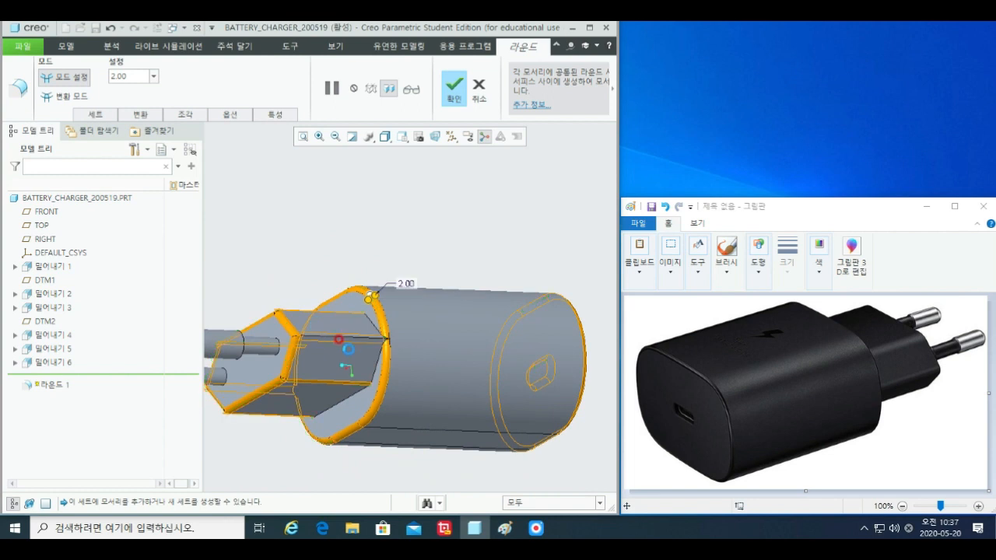
{"action": "middle_click_drag", "start_coordinate": [328, 362], "coordinate": [418, 263]}
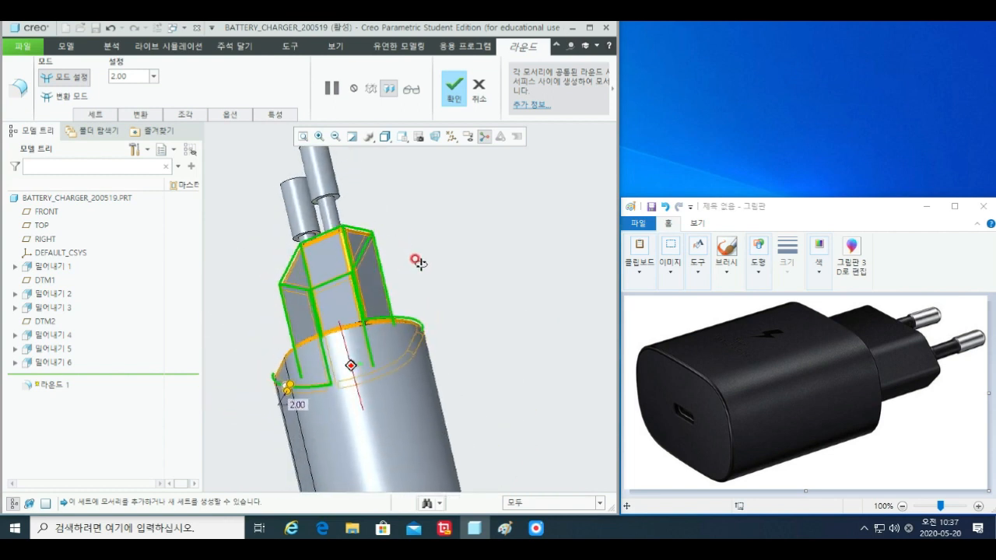
{"action": "middle_click", "coordinate": [444, 311]}
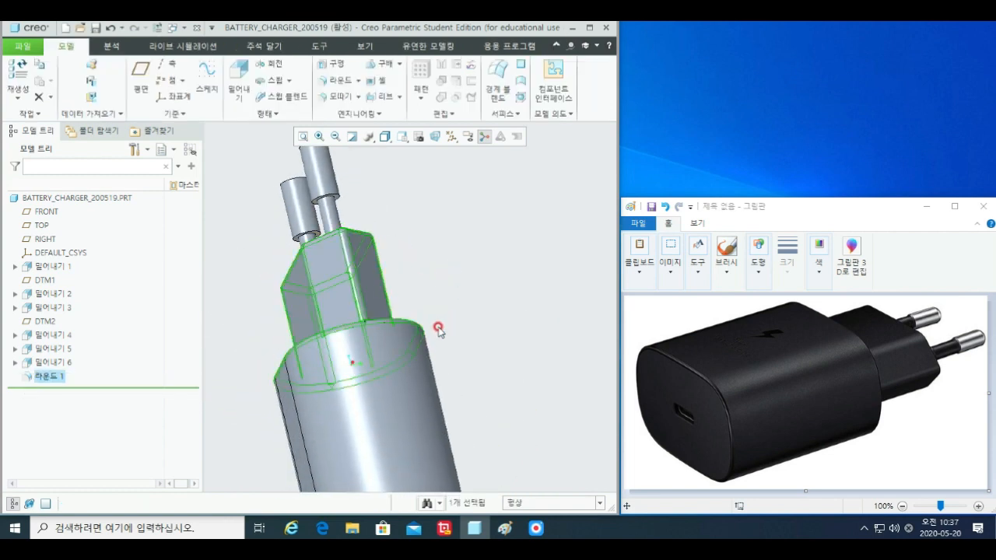
- Round the small leftover edges with radius 2.00 where the plug section's outer corners meet the body's rounded rim on both sides
{"action": "scroll", "coordinate": [432, 333], "scroll_direction": "up", "scroll_amount": 3}
{"action": "middle_click_drag", "start_coordinate": [430, 336], "coordinate": [381, 301]}
{"action": "scroll", "coordinate": [355, 310], "scroll_direction": "down", "scroll_amount": 5}
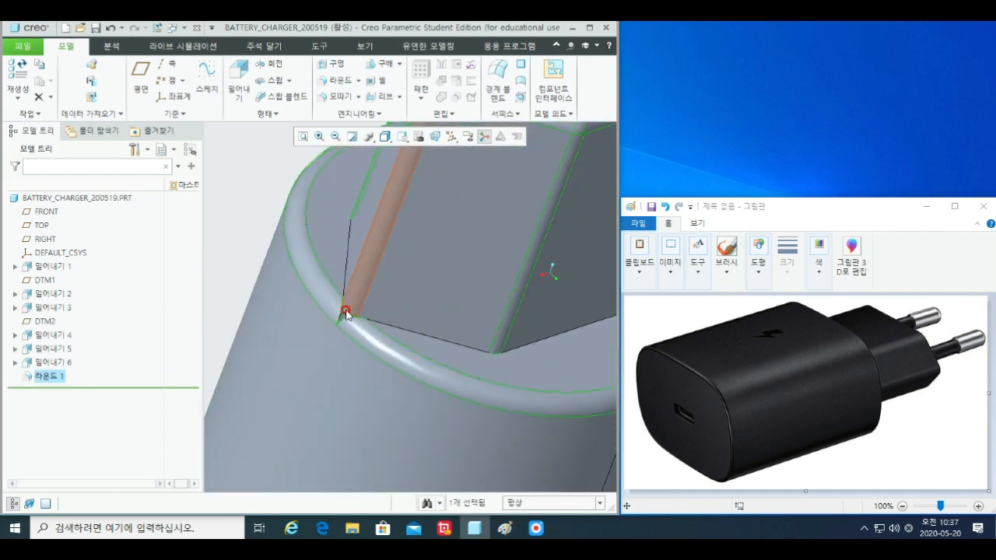
{"action": "scroll", "coordinate": [241, 211], "scroll_direction": "up", "scroll_amount": 4}
{"action": "mouse_move", "coordinate": [244, 207]}
{"action": "middle_mouse_down", "text": "shift"}
{"action": "mouse_move", "coordinate": [305, 223]}
{"action": "mouse_move", "coordinate": [262, 187]}
{"action": "middle_mouse_up", "text": "shift"}
{"action": "left_click", "coordinate": [265, 196]}
{"action": "mouse_move", "coordinate": [328, 288]}
{"action": "middle_mouse_down"}
{"action": "mouse_move", "coordinate": [361, 307]}
{"action": "mouse_move", "coordinate": [420, 296]}
{"action": "mouse_move", "coordinate": [373, 326]}
{"action": "mouse_move", "coordinate": [413, 308]}
{"action": "mouse_move", "coordinate": [405, 304]}
{"action": "middle_mouse_up"}
{"action": "left_click", "coordinate": [355, 294]}
{"action": "scroll", "coordinate": [502, 289], "scroll_direction": "up", "scroll_amount": 3}
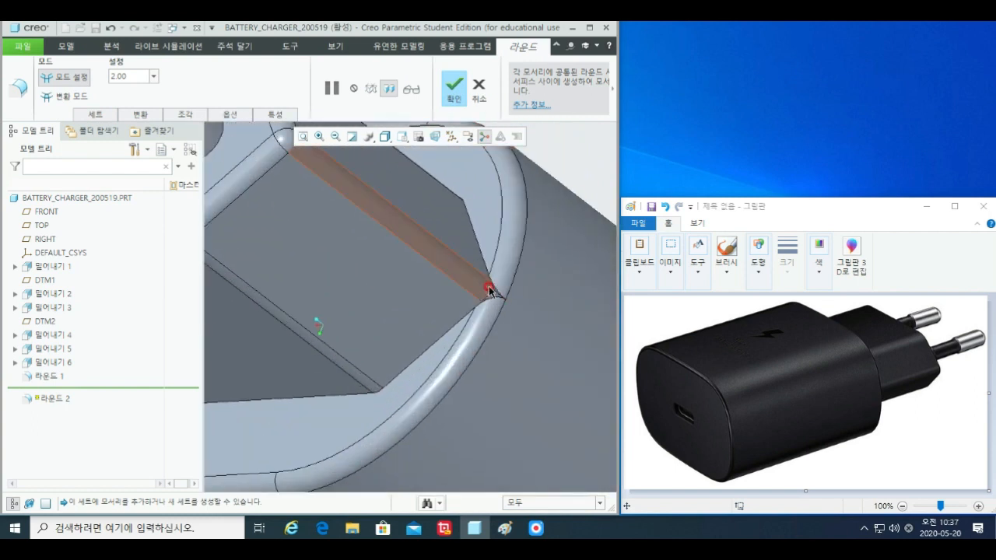
{"action": "scroll", "coordinate": [502, 290], "scroll_direction": "up", "scroll_amount": 4}
{"action": "left_click", "coordinate": [484, 334]}
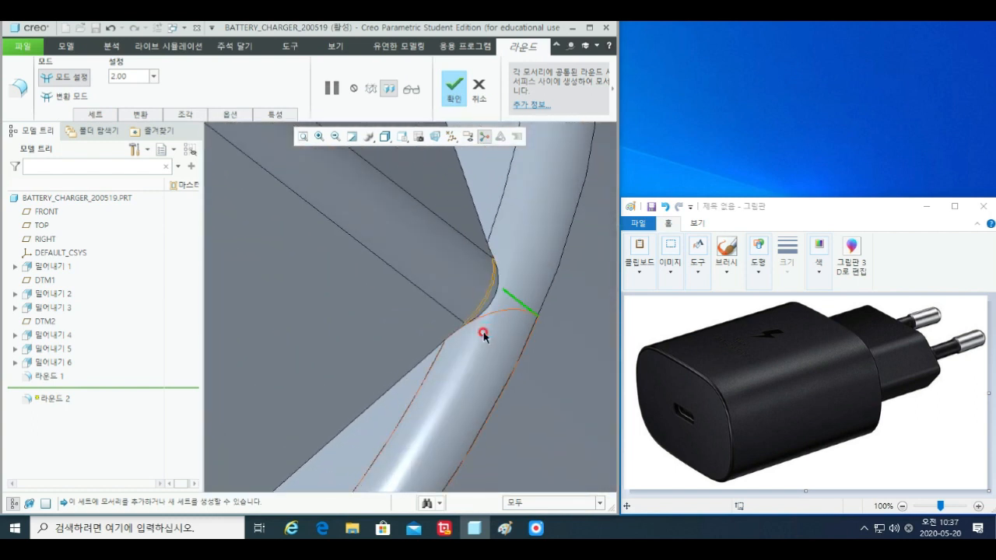
{"action": "scroll", "coordinate": [484, 334], "scroll_direction": "down", "scroll_amount": 5}
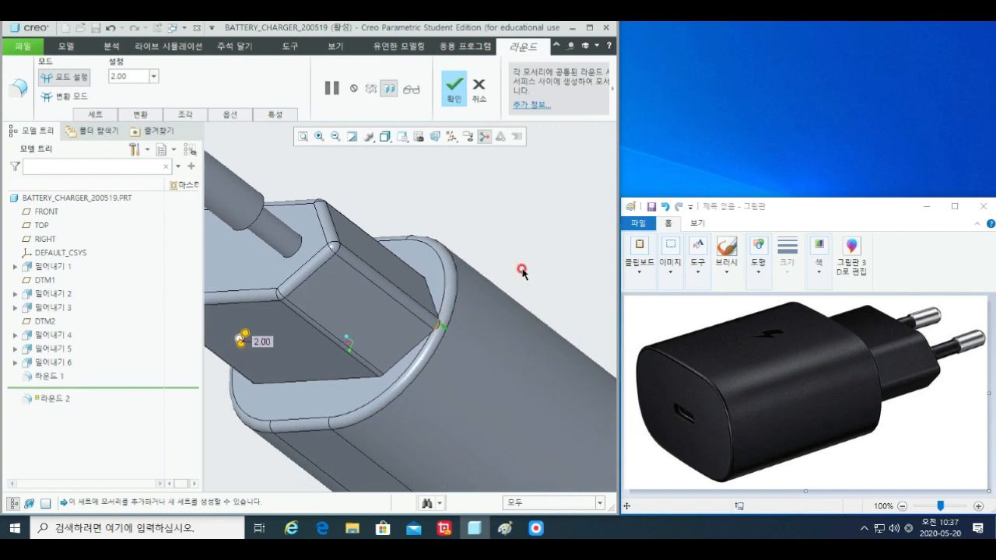
{"action": "middle_click", "coordinate": [523, 273]}
- Round the free end edges of both pins with radius 5.00
{"action": "scroll", "coordinate": [518, 276], "scroll_direction": "down", "scroll_amount": 4}
{"action": "middle_click_drag", "start_coordinate": [516, 277], "coordinate": [462, 261]}
{"action": "key", "text": "r"}
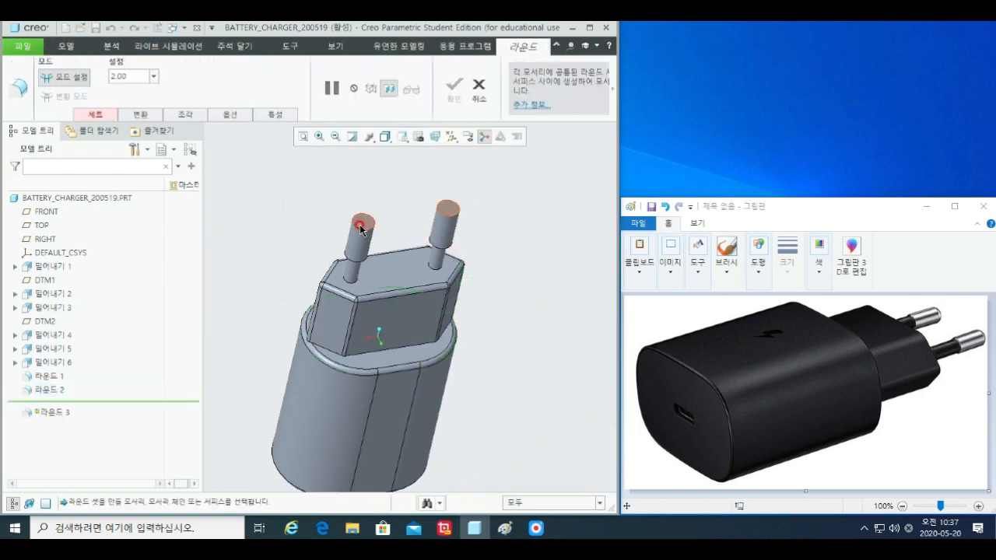
{"action": "left_click", "coordinate": [360, 231]}
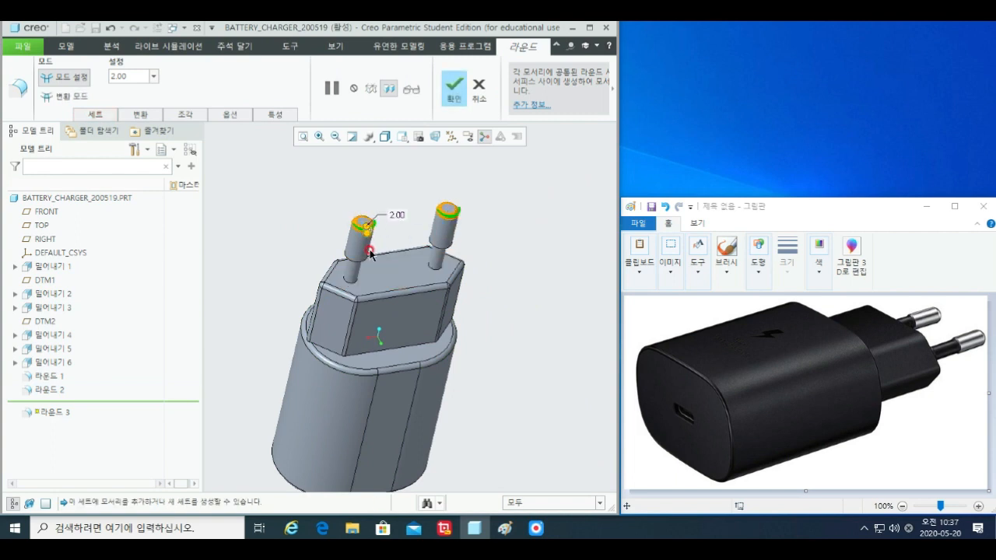
{"action": "scroll", "coordinate": [364, 226], "scroll_direction": "down", "scroll_amount": 4}
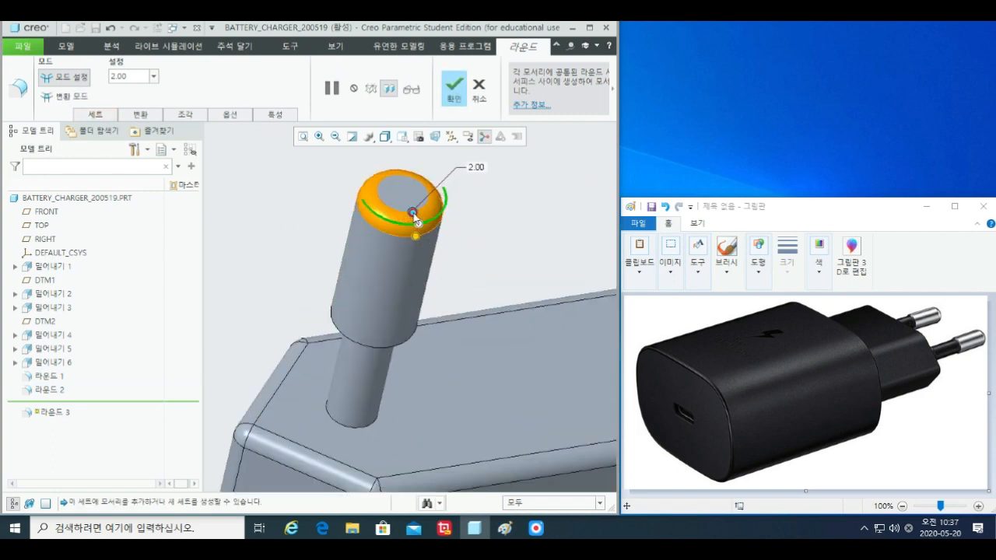
{"action": "left_click_drag", "start_coordinate": [415, 215], "coordinate": [409, 199]}
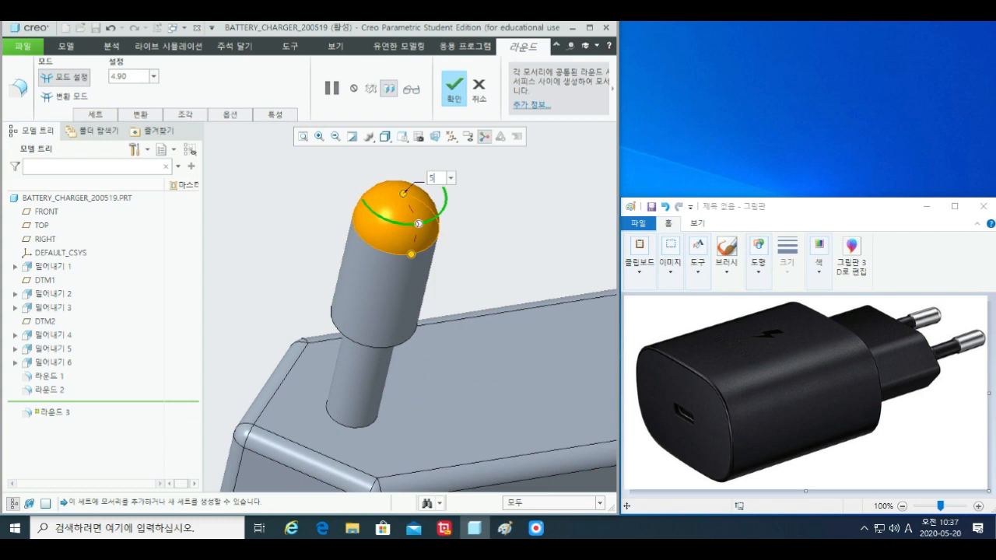
{"action": "scroll", "coordinate": [456, 178], "scroll_direction": "up", "scroll_amount": 6}
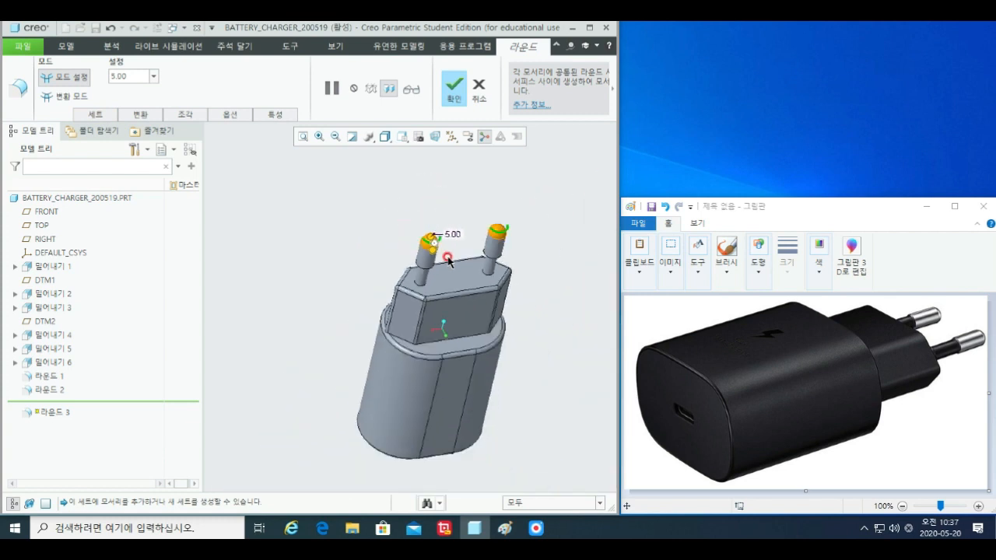
{"action": "middle_click_drag", "start_coordinate": [530, 256], "coordinate": [501, 256], "text": "shift"}
{"action": "middle_click", "coordinate": [508, 253]}
{"action": "left_click", "coordinate": [525, 284]}
{"action": "mouse_move", "coordinate": [434, 304]}
{"action": "middle_mouse_down", "text": "shift"}
{"action": "mouse_move", "coordinate": [402, 276]}
{"action": "mouse_move", "coordinate": [450, 263]}
{"action": "middle_mouse_up", "text": "shift"}
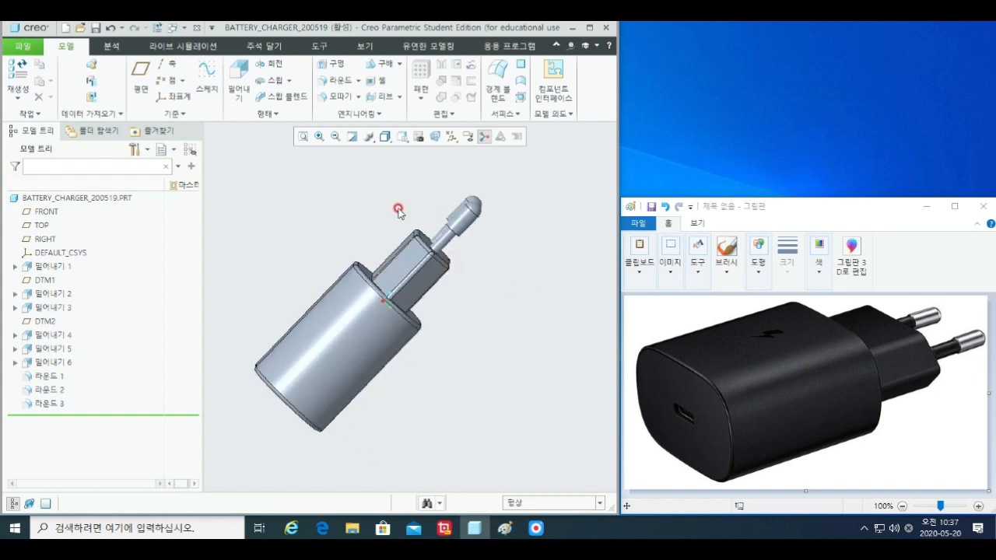
- Choose the dark grey model appearance and select the charger body's side surfaces for it
{"action": "left_click", "coordinate": [365, 46]}
{"action": "left_click", "coordinate": [103, 99]}
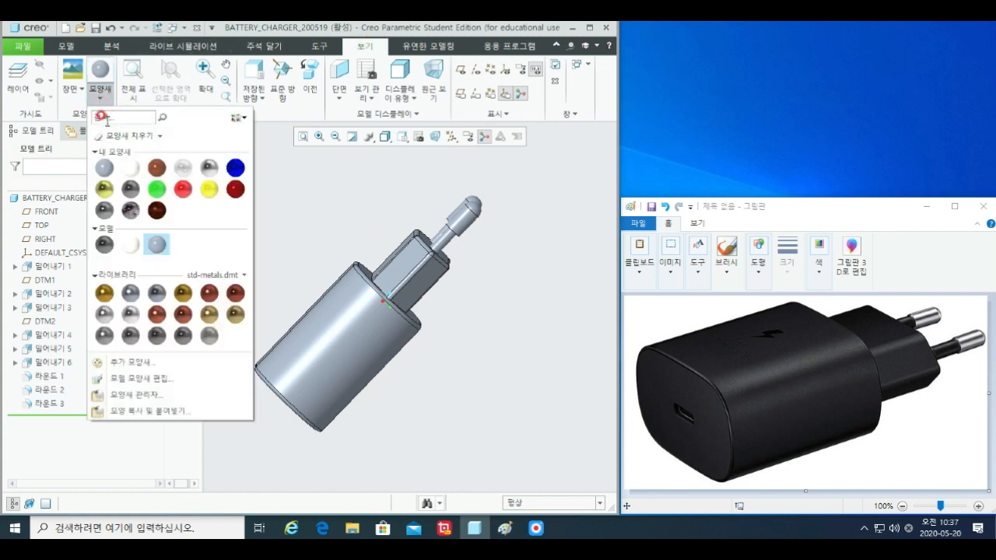
{"action": "left_click", "coordinate": [105, 246]}
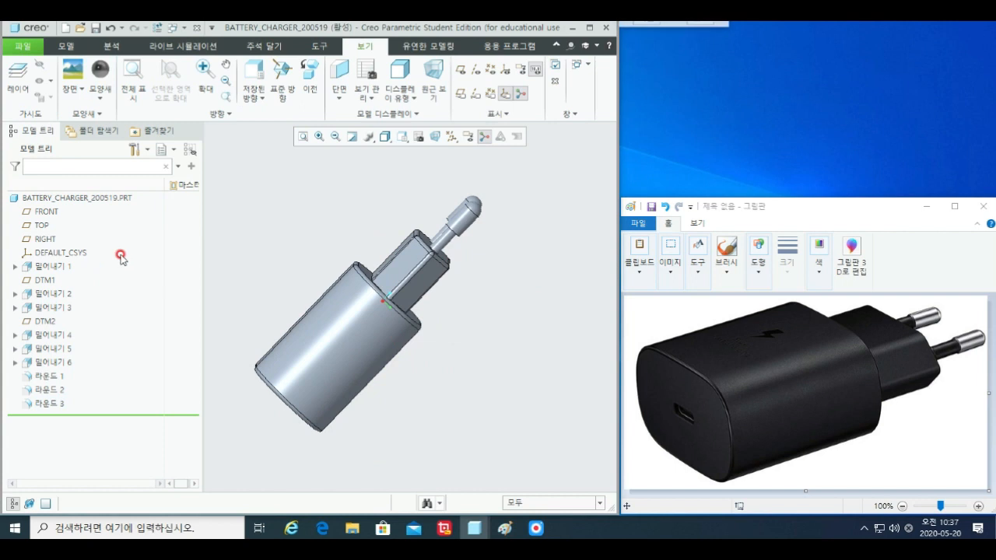
{"action": "left_click", "coordinate": [372, 333]}
{"action": "left_click", "coordinate": [361, 330]}
{"action": "middle_click_drag", "start_coordinate": [396, 337], "coordinate": [371, 300]}
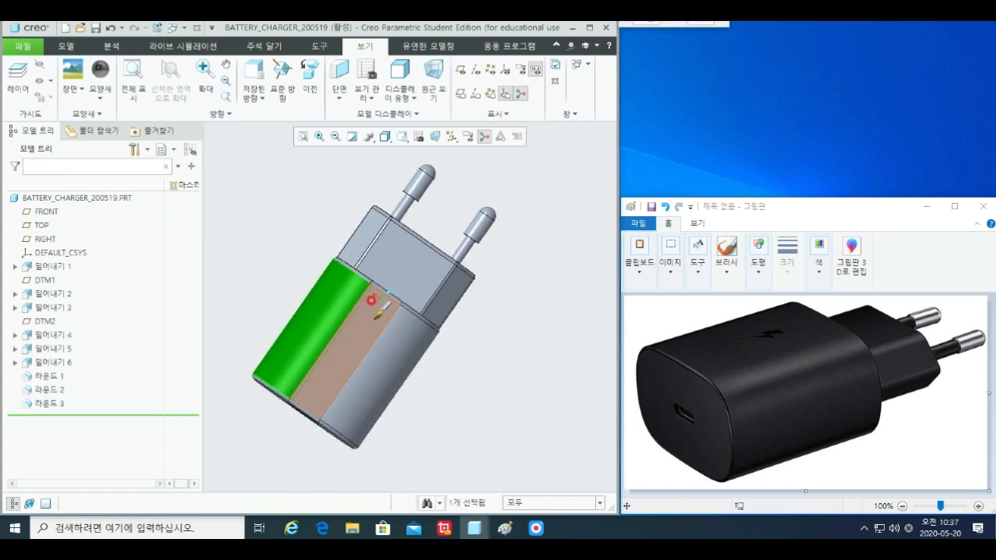
{"action": "left_click", "coordinate": [372, 333], "text": "ctrl"}
{"action": "left_click", "coordinate": [389, 337], "text": "ctrl"}
{"action": "middle_click_drag", "start_coordinate": [389, 337], "coordinate": [373, 300]}
{"action": "scroll", "coordinate": [422, 333], "scroll_direction": "up", "scroll_amount": 3}
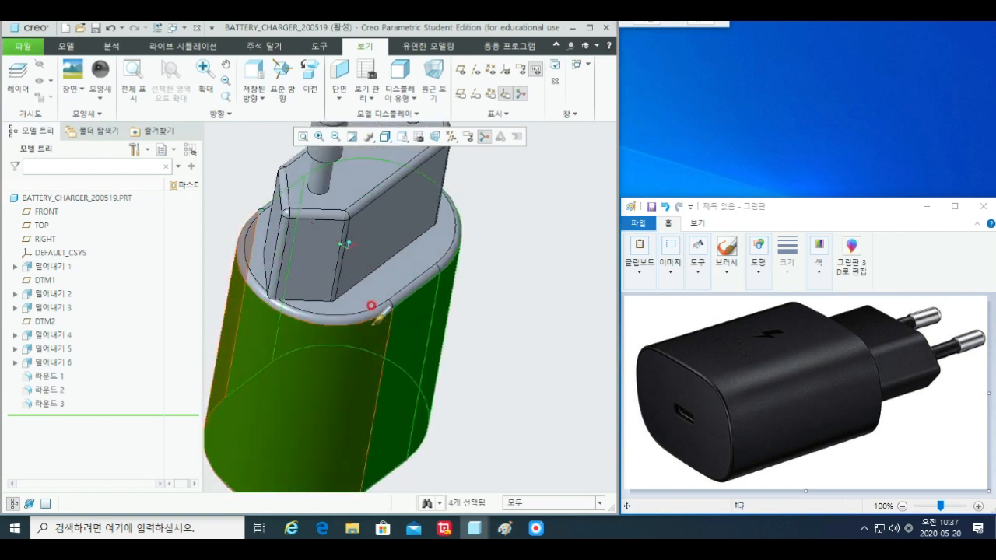
- Add the rounded rim surfaces at the body's plug-side end to the appearance selection
{"action": "left_click", "coordinate": [378, 301], "text": "ctrl"}
{"action": "left_click", "coordinate": [377, 293], "text": "ctrl"}
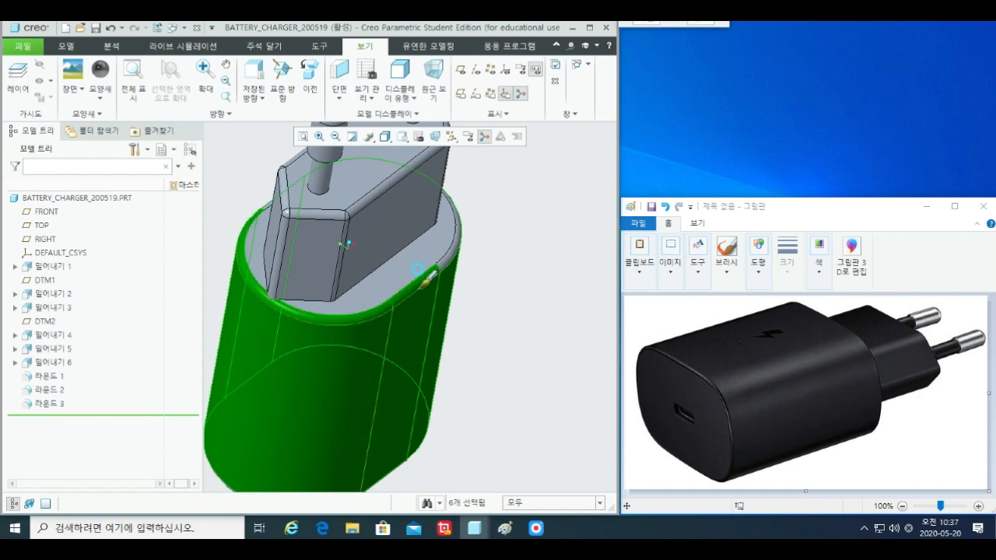
{"action": "left_click", "coordinate": [432, 242], "text": "ctrl"}
{"action": "left_click", "coordinate": [400, 252], "text": "ctrl"}
{"action": "middle_click_drag", "start_coordinate": [387, 261], "coordinate": [401, 326]}
- Add the body's shoulder face and the first side faces of the plug section to the appearance selection
{"action": "left_click", "coordinate": [298, 268], "text": "ctrl"}
{"action": "left_click", "coordinate": [297, 180], "text": "ctrl"}
{"action": "left_click", "coordinate": [340, 208], "text": "ctrl"}
{"action": "left_click", "coordinate": [371, 250], "text": "ctrl"}
{"action": "left_click", "coordinate": [377, 267], "text": "ctrl"}
{"action": "left_click", "coordinate": [404, 249], "text": "ctrl"}
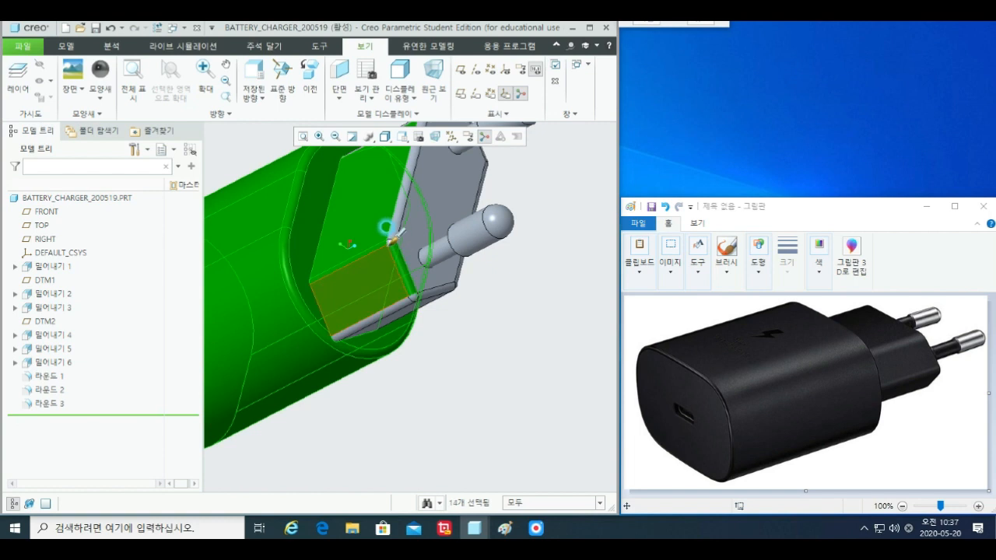
{"action": "left_click", "coordinate": [389, 242], "text": "ctrl"}
- Add the plug section's pin-side end face and adjoining edge rounds to the appearance selection
{"action": "left_click", "coordinate": [395, 225], "text": "ctrl"}
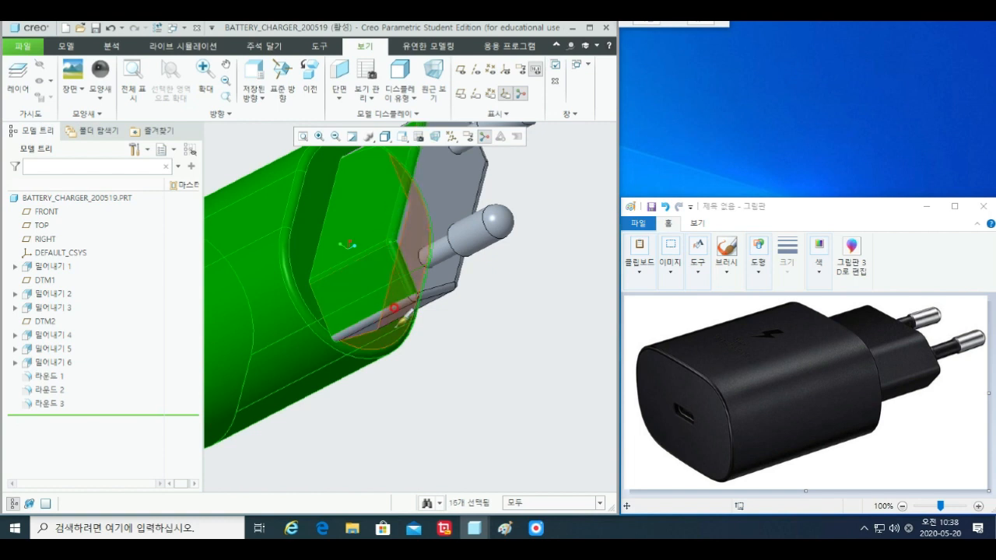
{"action": "left_click", "coordinate": [388, 293], "text": "ctrl"}
{"action": "left_click", "coordinate": [424, 296], "text": "ctrl"}
{"action": "left_click", "coordinate": [433, 288], "text": "ctrl"}
{"action": "left_click", "coordinate": [438, 264], "text": "ctrl"}
{"action": "middle_click_drag", "start_coordinate": [423, 254], "coordinate": [366, 250]}
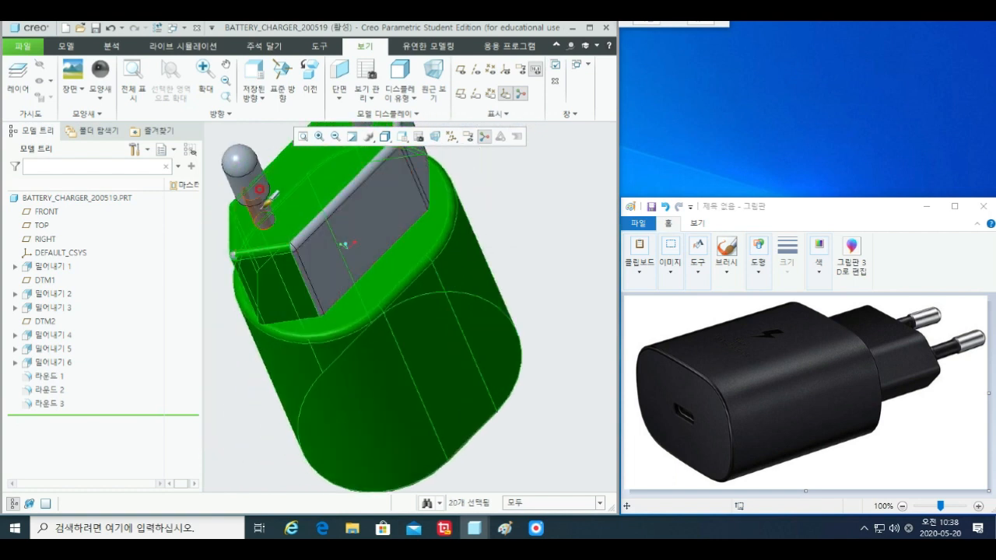
- Add one pin's narrow neck and the nearby corner and edge rounds of the plug section to the selection
{"action": "left_click", "coordinate": [263, 207], "text": "ctrl"}
{"action": "left_click", "coordinate": [270, 209], "text": "ctrl"}
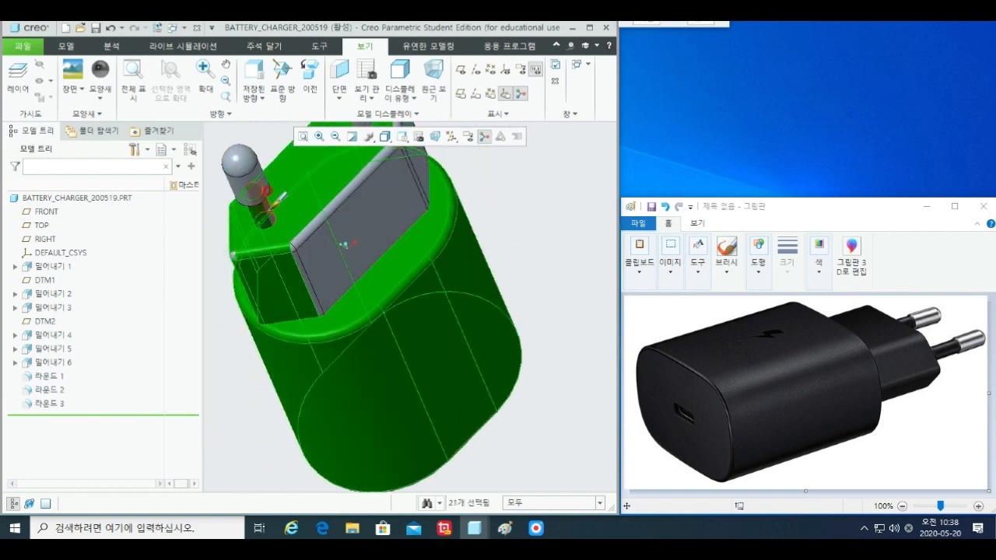
{"action": "left_click", "coordinate": [310, 253], "text": "ctrl"}
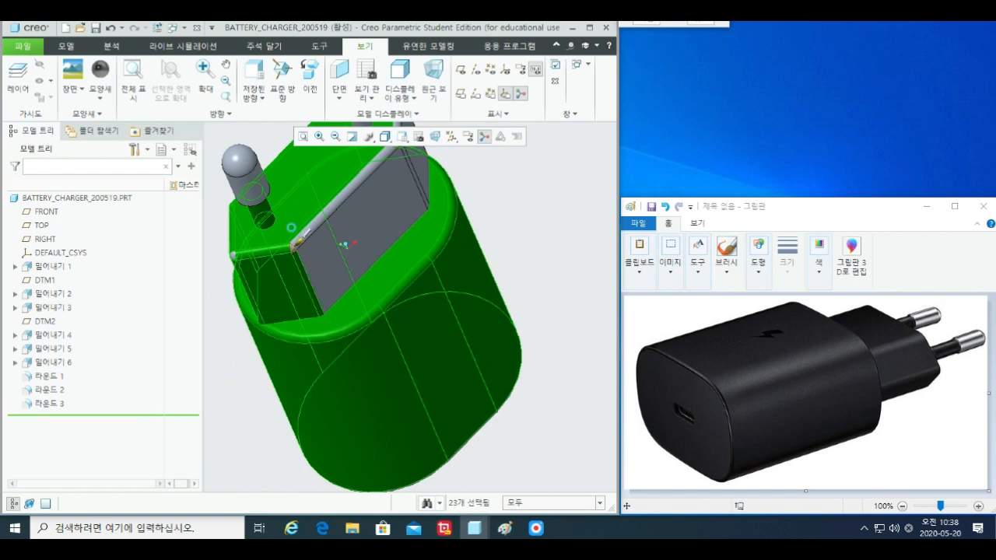
{"action": "left_click", "coordinate": [305, 231], "text": "ctrl"}
{"action": "left_click", "coordinate": [319, 245], "text": "ctrl"}
- Add the plug section's remaining side faces and edge rounds plus the second pin's narrow neck to the selection
{"action": "middle_click_drag", "start_coordinate": [360, 235], "coordinate": [339, 266]}
{"action": "scroll", "coordinate": [341, 266], "scroll_direction": "down", "scroll_amount": 3}
{"action": "left_click", "coordinate": [340, 262], "text": "ctrl"}
{"action": "left_click", "coordinate": [314, 280], "text": "ctrl"}
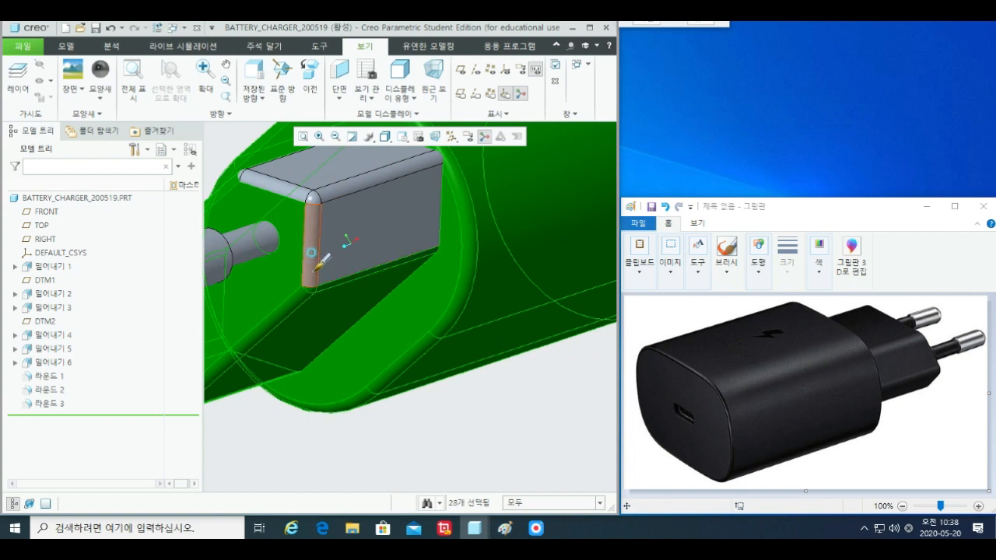
{"action": "left_click", "coordinate": [351, 236], "text": "ctrl"}
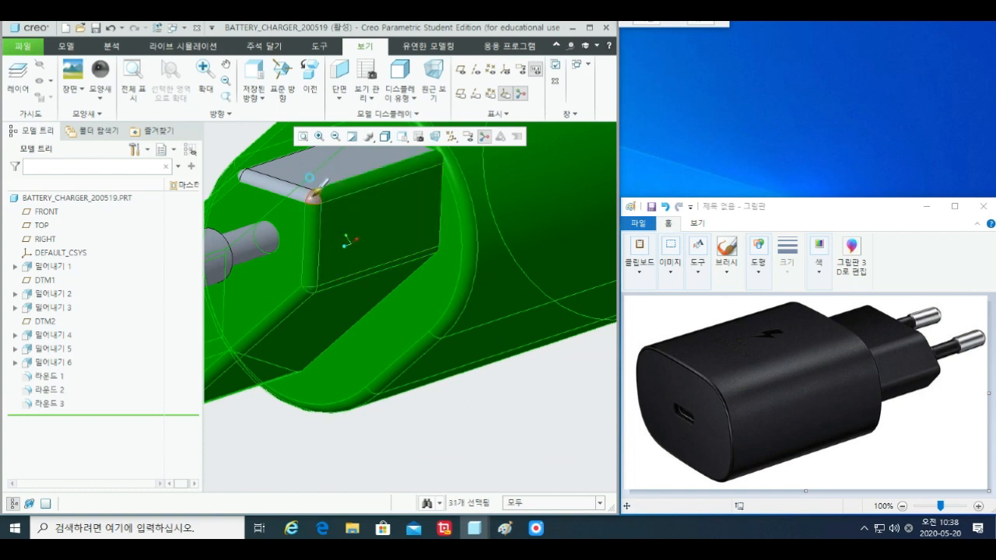
{"action": "left_click", "coordinate": [325, 165], "text": "ctrl"}
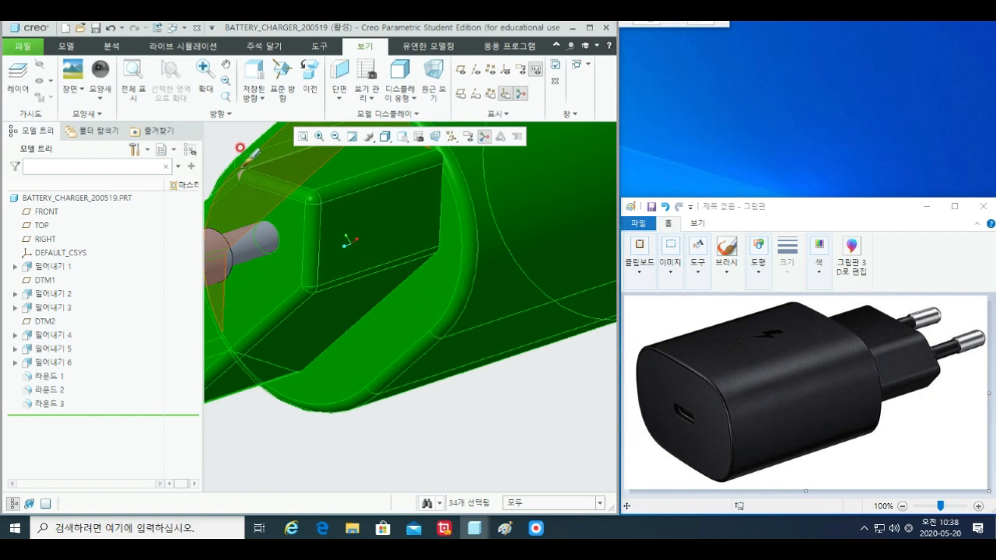
{"action": "left_click", "coordinate": [248, 221], "text": "ctrl"}
{"action": "left_click", "coordinate": [243, 243], "text": "ctrl"}
{"action": "middle_click_drag", "start_coordinate": [256, 238], "coordinate": [281, 210]}
{"action": "scroll", "coordinate": [281, 209], "scroll_direction": "up", "scroll_amount": 2}
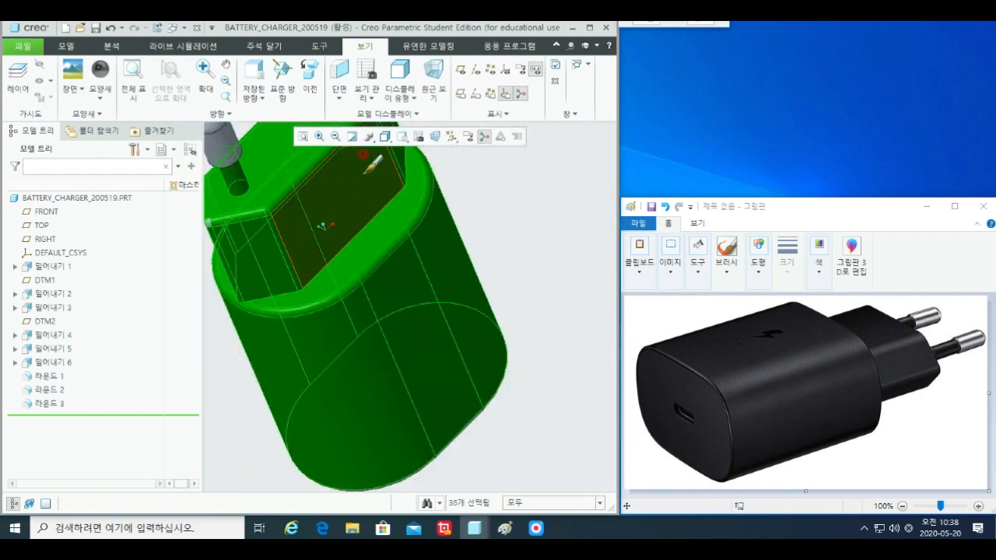
- Add the small leftover corner surfaces of the plug section to the appearance selection
{"action": "middle_click_drag", "start_coordinate": [334, 169], "coordinate": [367, 166]}
{"action": "middle_click_drag", "start_coordinate": [366, 166], "coordinate": [329, 366], "text": "shift"}
{"action": "scroll", "coordinate": [300, 291], "scroll_direction": "down", "scroll_amount": 2}
{"action": "left_click", "coordinate": [290, 274], "text": "ctrl"}
{"action": "middle_click_drag", "start_coordinate": [362, 274], "coordinate": [347, 351]}
{"action": "middle_click_drag", "start_coordinate": [356, 437], "coordinate": [389, 335]}
{"action": "left_click", "coordinate": [379, 327], "text": "ctrl"}
- Add the body's USB-side end face and its surrounding rim rounds to the appearance selection
{"action": "scroll", "coordinate": [378, 352], "scroll_direction": "up", "scroll_amount": 5}
{"action": "middle_click_drag", "start_coordinate": [266, 443], "coordinate": [396, 320]}
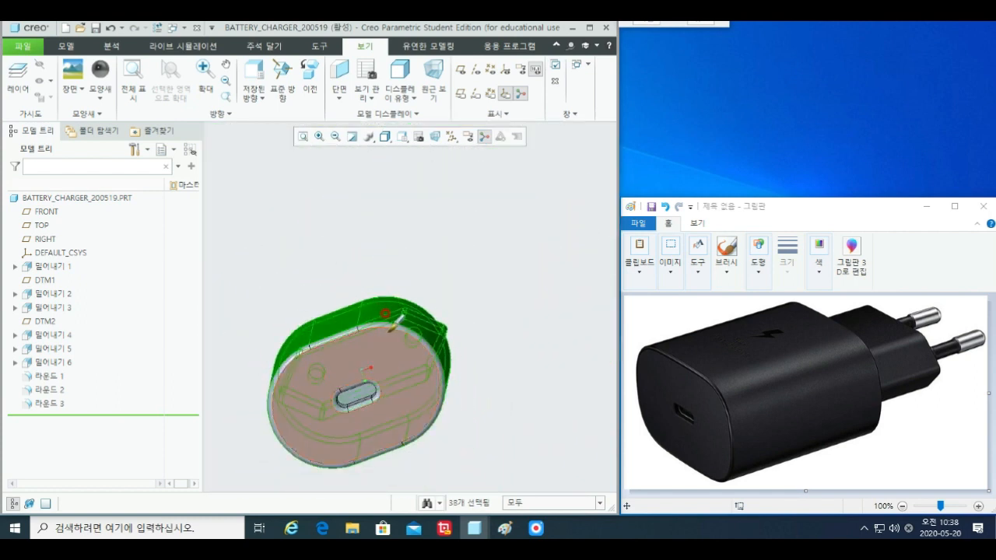
{"action": "left_click", "coordinate": [396, 326], "text": "ctrl"}
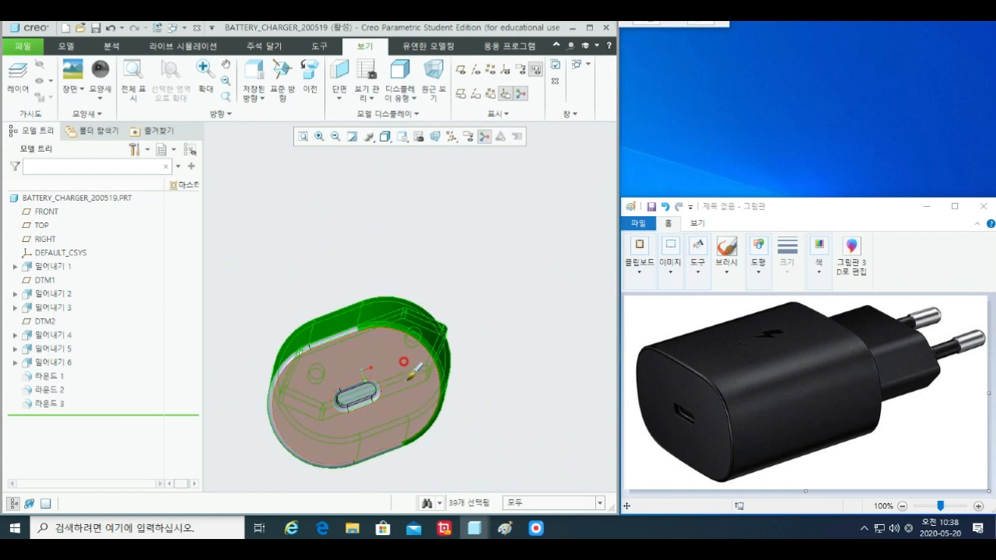
{"action": "left_click", "coordinate": [353, 342], "text": "ctrl"}
{"action": "scroll", "coordinate": [366, 343], "scroll_direction": "up", "scroll_amount": 5}
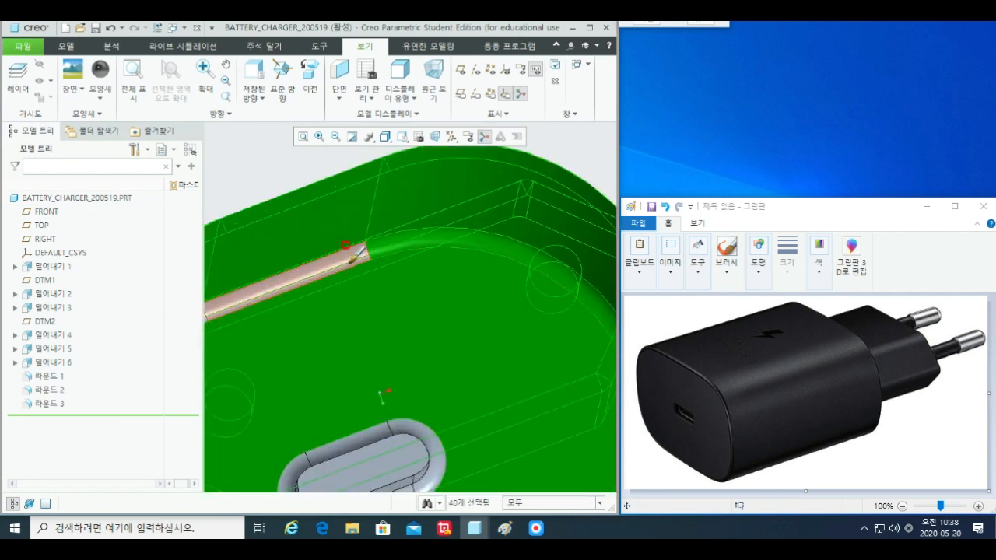
{"action": "left_click", "coordinate": [354, 283], "text": "ctrl"}
{"action": "middle_click_drag", "start_coordinate": [309, 355], "coordinate": [374, 292]}
{"action": "left_click", "coordinate": [352, 273], "text": "ctrl"}
{"action": "scroll", "coordinate": [373, 335], "scroll_direction": "down", "scroll_amount": 3}
{"action": "middle_click_drag", "start_coordinate": [375, 335], "coordinate": [406, 305]}
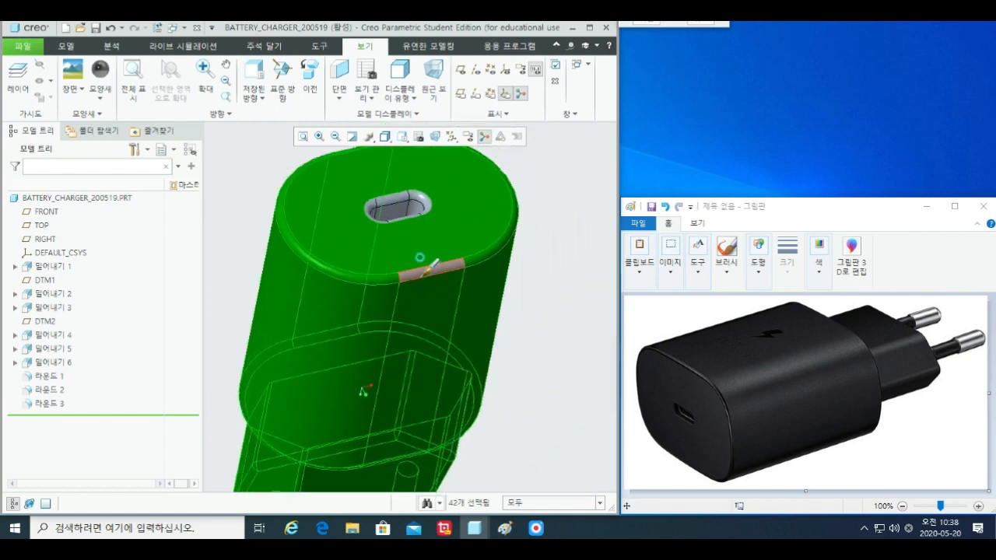
{"action": "middle_click_drag", "start_coordinate": [432, 242], "coordinate": [411, 311], "text": "shift"}
- Add the rounded lip and the first inner walls of the USB port opening to the selection
{"action": "scroll", "coordinate": [400, 291], "scroll_direction": "down", "scroll_amount": 3}
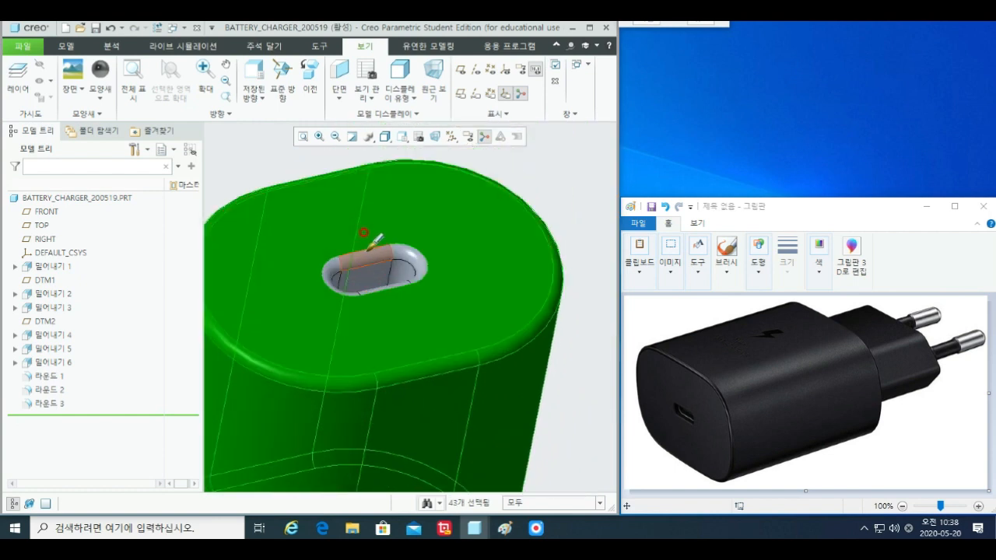
{"action": "left_click", "coordinate": [370, 254], "text": "ctrl"}
{"action": "left_click", "coordinate": [412, 251], "text": "ctrl"}
{"action": "left_click", "coordinate": [334, 268], "text": "ctrl"}
{"action": "left_click", "coordinate": [355, 277], "text": "ctrl"}
{"action": "left_click", "coordinate": [340, 279], "text": "ctrl"}
{"action": "left_click", "coordinate": [402, 263], "text": "ctrl"}
- Add the USB port's remaining inner surfaces and apply the dark grey appearance to all selected surfaces
{"action": "middle_click_drag", "start_coordinate": [407, 259], "coordinate": [402, 295]}
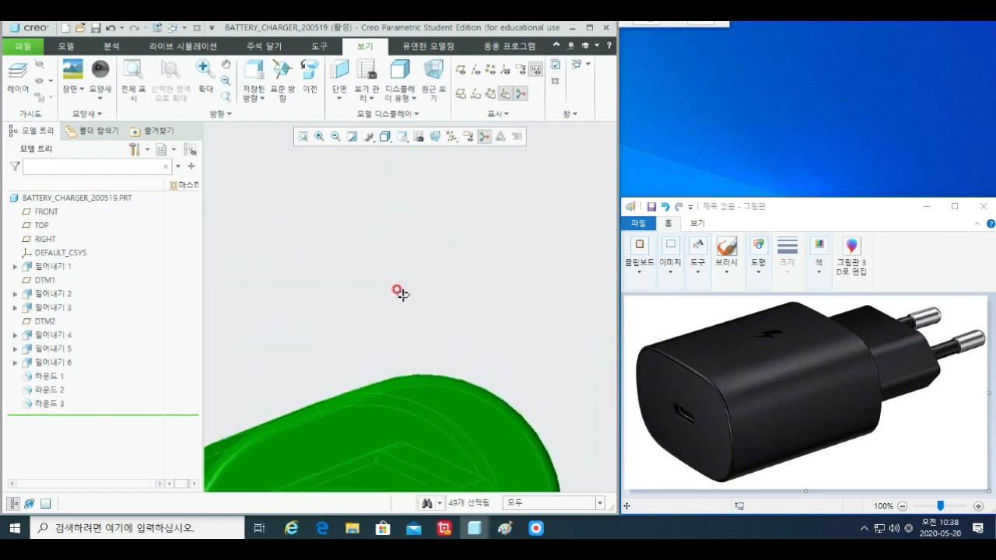
{"action": "scroll", "coordinate": [413, 316], "scroll_direction": "up", "scroll_amount": 5}
{"action": "middle_click_drag", "start_coordinate": [424, 380], "coordinate": [389, 305], "text": "shift"}
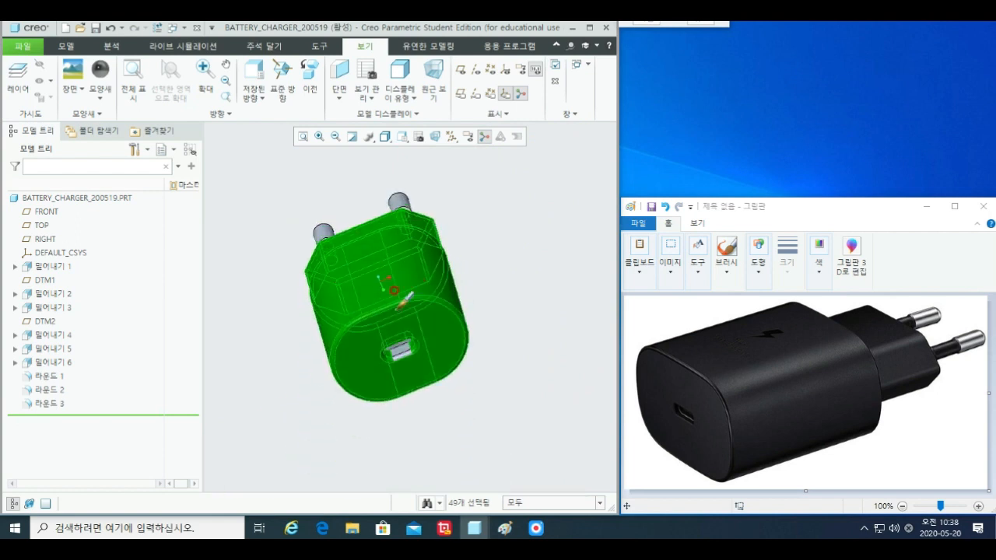
{"action": "scroll", "coordinate": [394, 309], "scroll_direction": "down", "scroll_amount": 8}
{"action": "left_click", "coordinate": [410, 359], "text": "ctrl"}
{"action": "left_click", "coordinate": [411, 346], "text": "ctrl"}
{"action": "left_click", "coordinate": [411, 321], "text": "ctrl"}
{"action": "middle_click_drag", "start_coordinate": [411, 325], "coordinate": [405, 304]}
{"action": "scroll", "coordinate": [403, 308], "scroll_direction": "up", "scroll_amount": 7}
{"action": "middle_click_drag", "start_coordinate": [408, 234], "coordinate": [403, 365], "text": "shift"}
{"action": "left_click", "coordinate": [504, 317]}
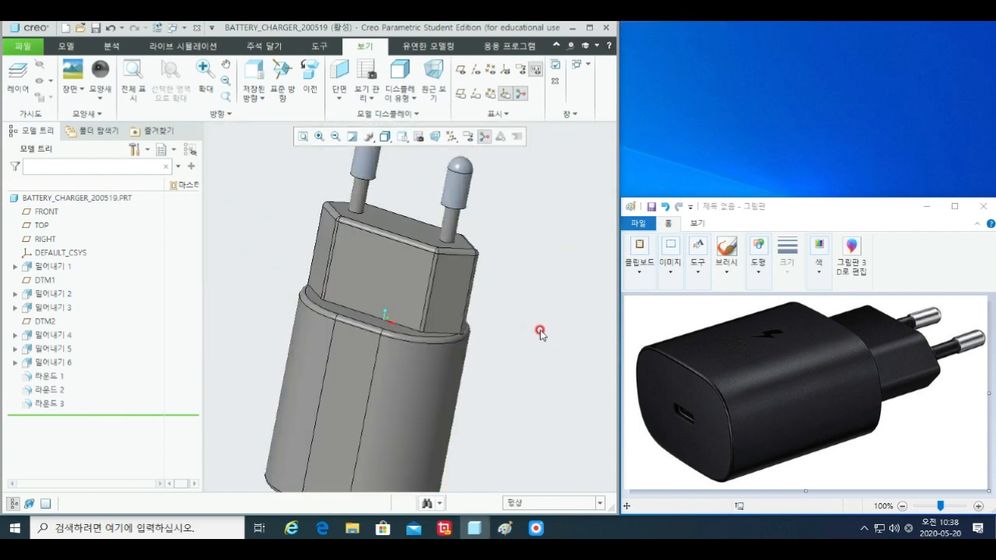
- Choose the white appearance and select the first surfaces of the pins' thick outer sections for it
{"action": "middle_click_drag", "start_coordinate": [541, 335], "coordinate": [491, 334]}
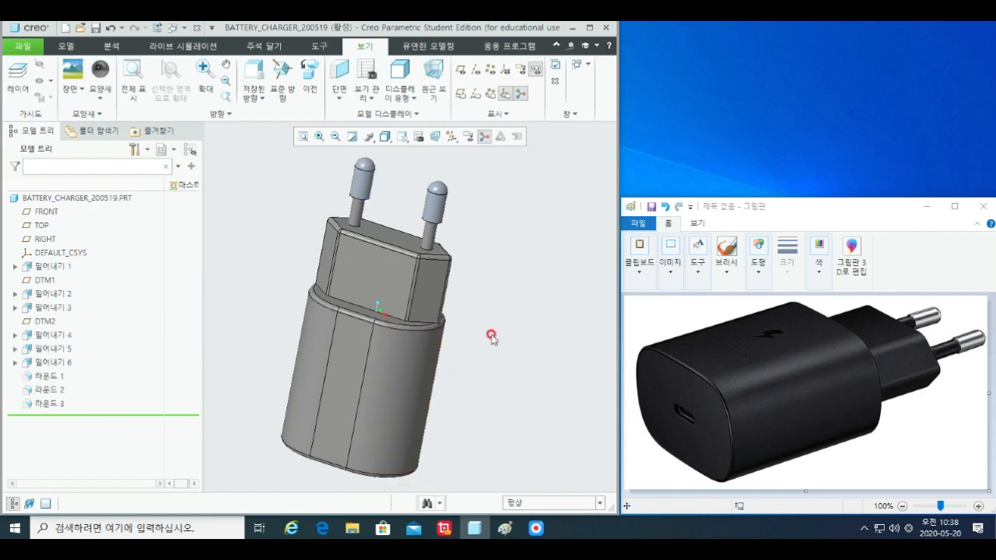
{"action": "left_click", "coordinate": [99, 93]}
{"action": "left_click", "coordinate": [135, 170]}
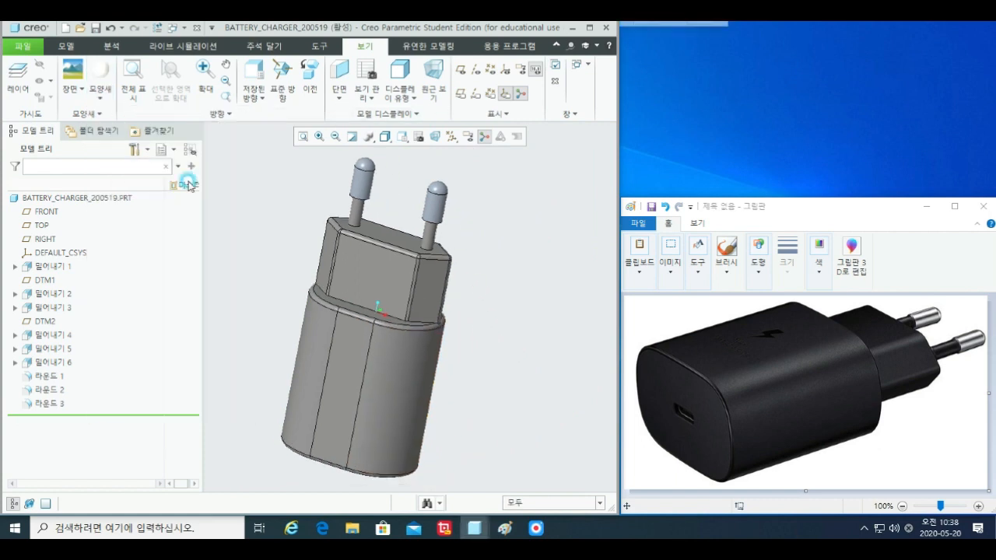
{"action": "left_click", "coordinate": [360, 171]}
{"action": "mouse_move", "coordinate": [389, 138]}
{"action": "middle_mouse_down"}
{"action": "mouse_move", "coordinate": [402, 178]}
{"action": "mouse_move", "coordinate": [363, 239]}
{"action": "middle_mouse_up"}
{"action": "scroll", "coordinate": [297, 319], "scroll_direction": "up", "scroll_amount": 3}
{"action": "left_click", "coordinate": [290, 311], "text": "ctrl"}
{"action": "left_click", "coordinate": [292, 314], "text": "ctrl"}
- Add the remaining thick-section and rounded-tip surfaces of both pins and apply the white appearance
{"action": "middle_click_drag", "start_coordinate": [303, 354], "coordinate": [361, 317]}
{"action": "scroll", "coordinate": [367, 307], "scroll_direction": "down", "scroll_amount": 3}
{"action": "middle_click_drag", "start_coordinate": [469, 320], "coordinate": [355, 348], "text": "shift"}
{"action": "scroll", "coordinate": [402, 309], "scroll_direction": "up", "scroll_amount": 4}
{"action": "left_click", "coordinate": [446, 258], "text": "ctrl"}
{"action": "middle_click_drag", "start_coordinate": [447, 258], "coordinate": [512, 279]}
{"action": "left_click", "coordinate": [319, 346], "text": "ctrl"}
{"action": "left_click", "coordinate": [521, 281], "text": "ctrl"}
{"action": "left_click", "coordinate": [538, 283], "text": "ctrl"}
{"action": "scroll", "coordinate": [471, 320], "scroll_direction": "up", "scroll_amount": 3}
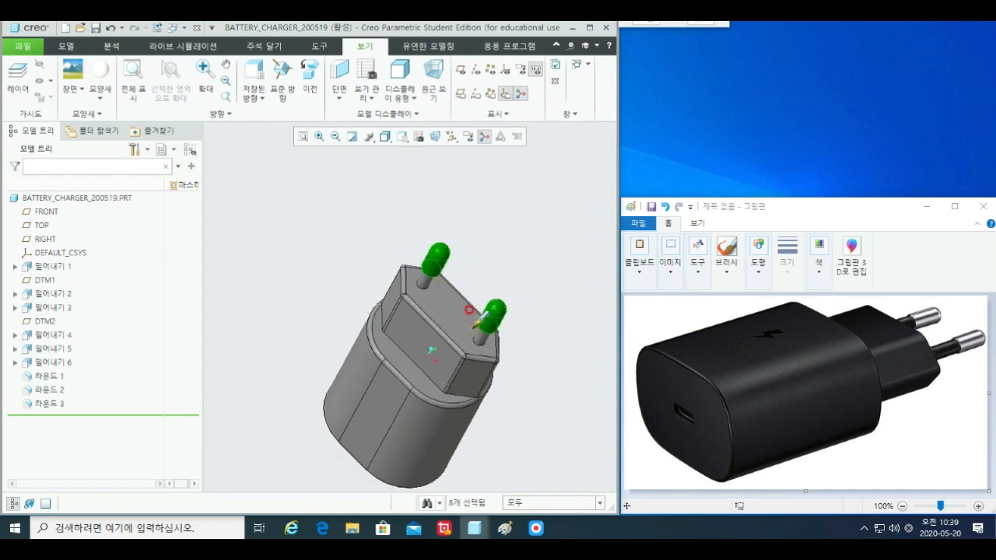
{"action": "middle_click_drag", "start_coordinate": [545, 332], "coordinate": [496, 296], "text": "shift"}
{"action": "left_click", "coordinate": [501, 302]}
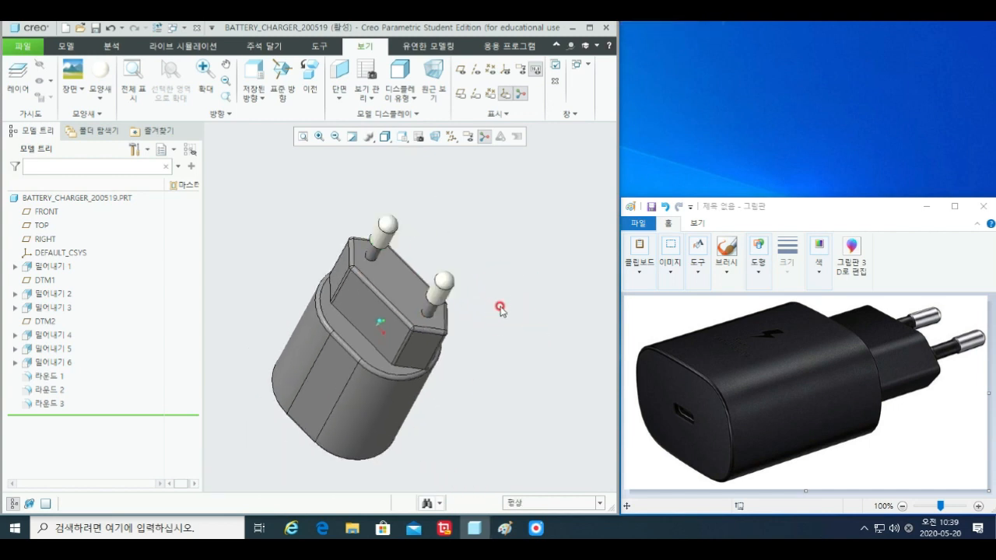
{"action": "middle_click_drag", "start_coordinate": [462, 291], "coordinate": [492, 260]}
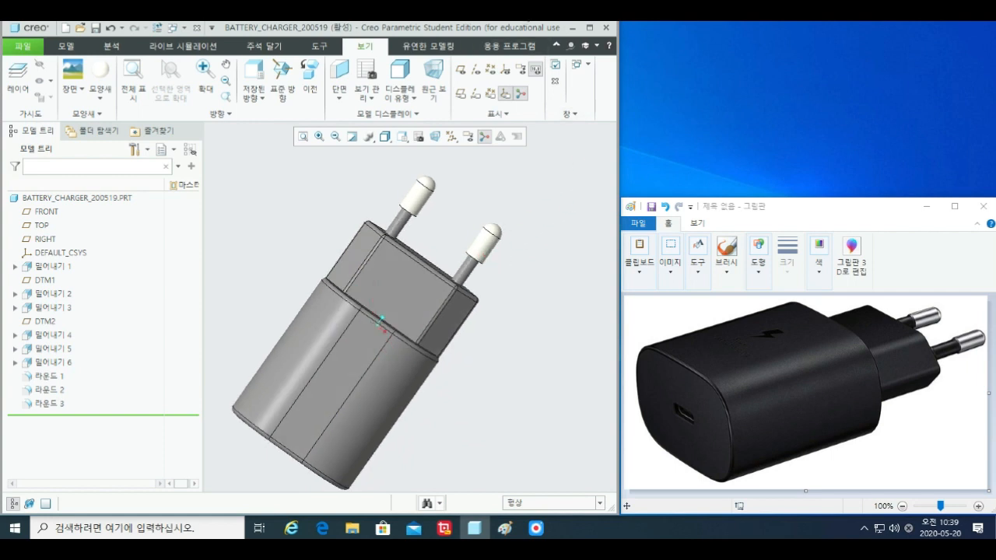